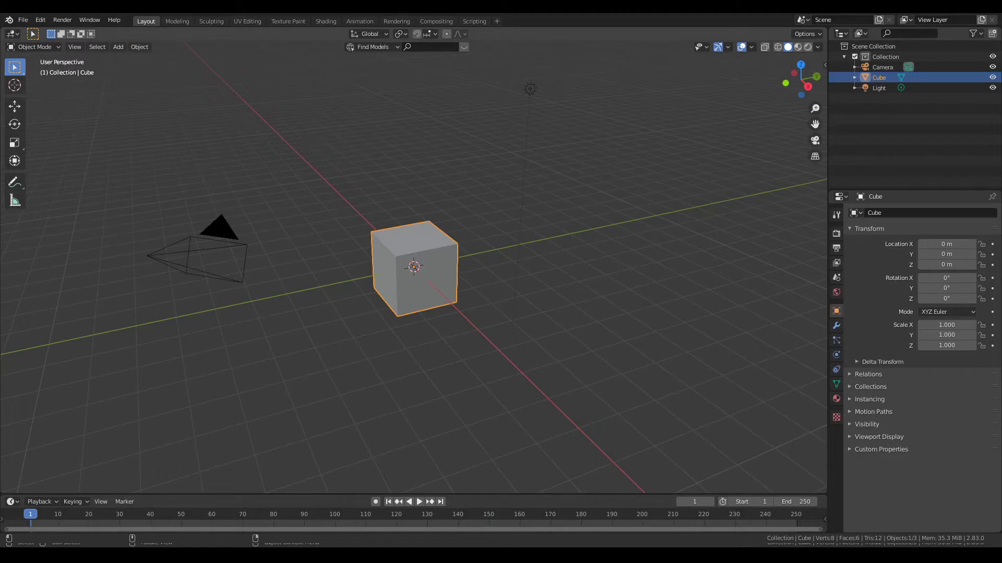
Box-select the default Camera, Cube and Light and delete all three.
{"action": "left_click_drag", "start_coordinate": [626, 75], "coordinate": [92, 368]}
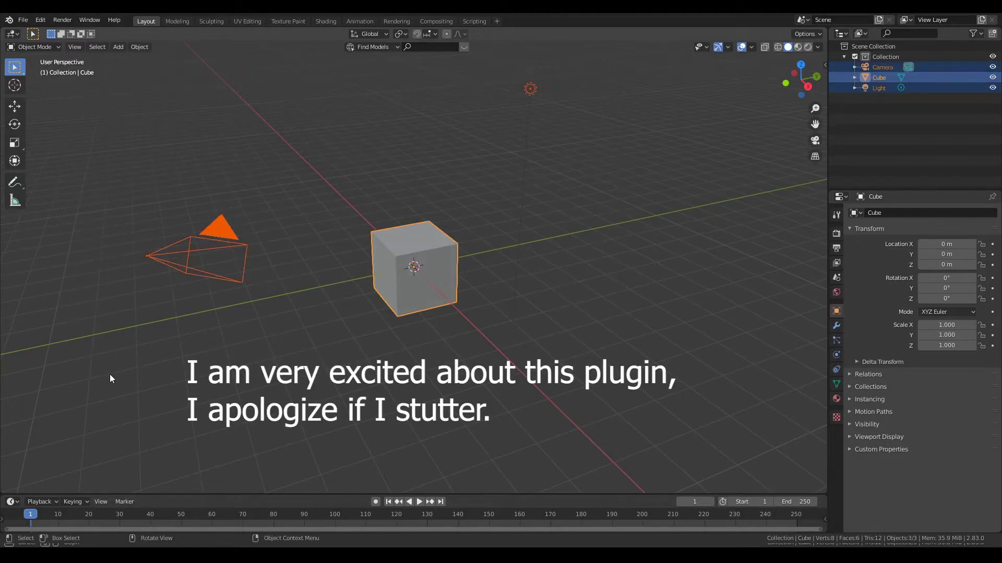
{"action": "key", "text": "x"}
{"action": "left_click", "coordinate": [163, 381]}
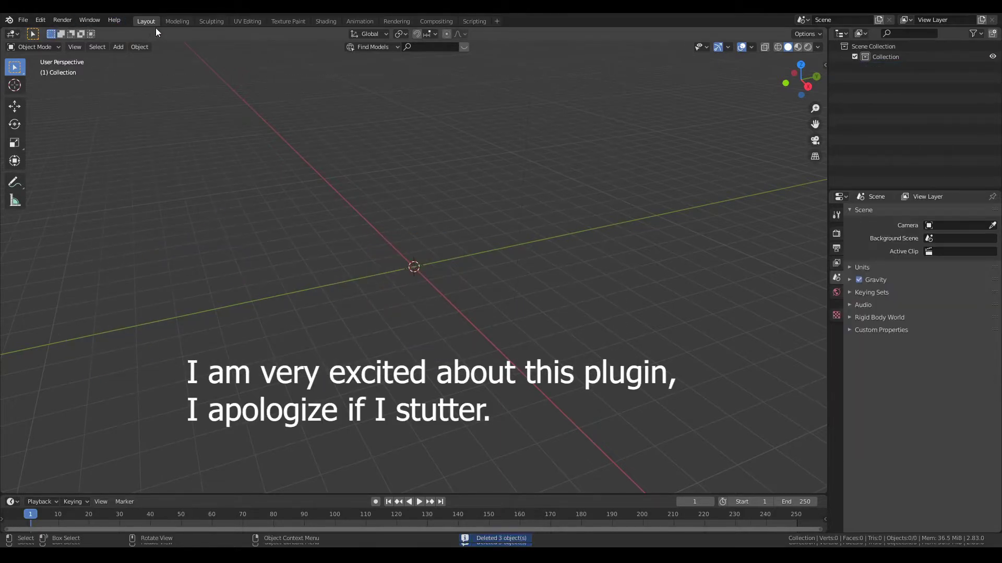
{"action": "left_click", "coordinate": [40, 19]}
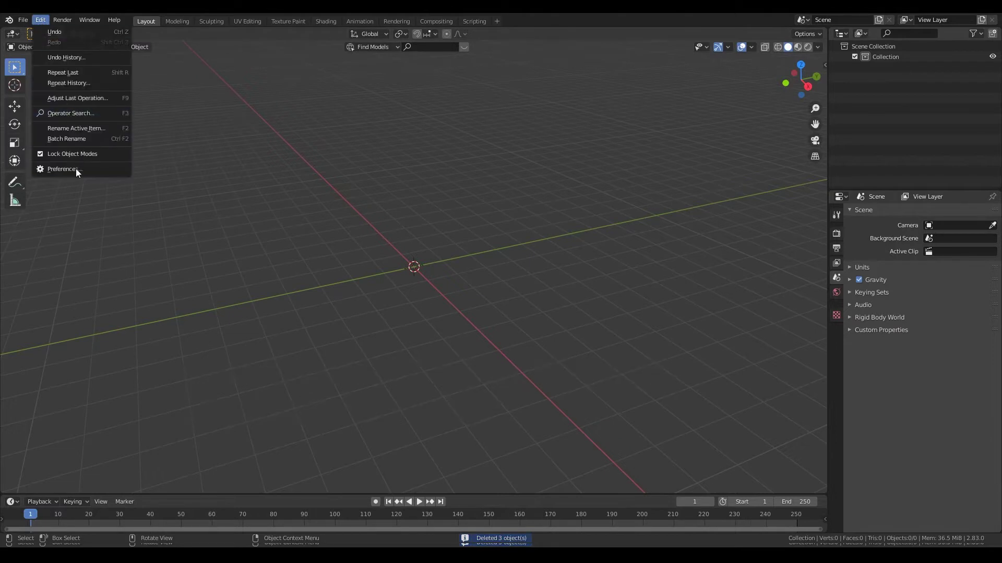
{"action": "left_click", "coordinate": [77, 168]}
{"action": "left_click", "coordinate": [283, 36]}
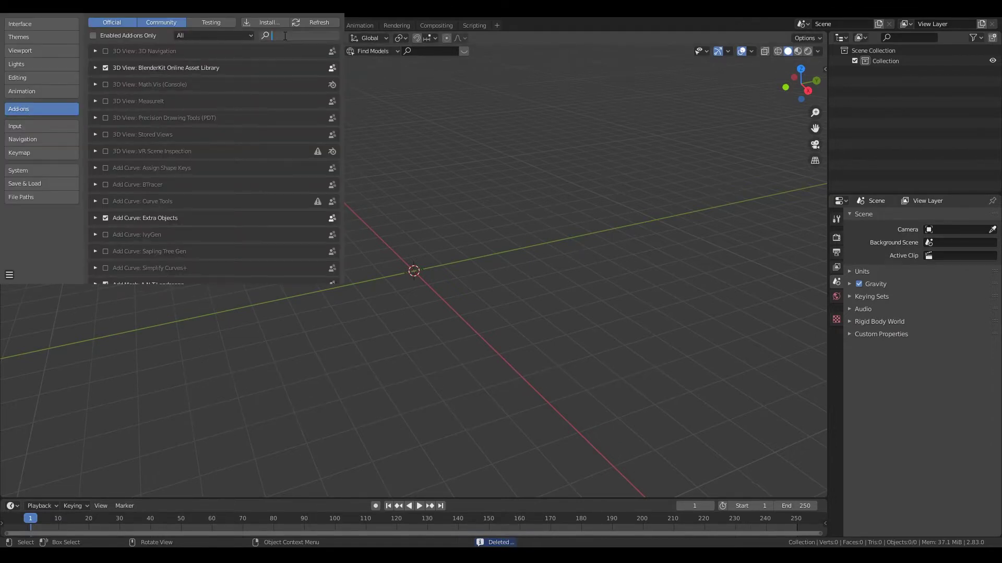
{"action": "type", "text": "spa"}
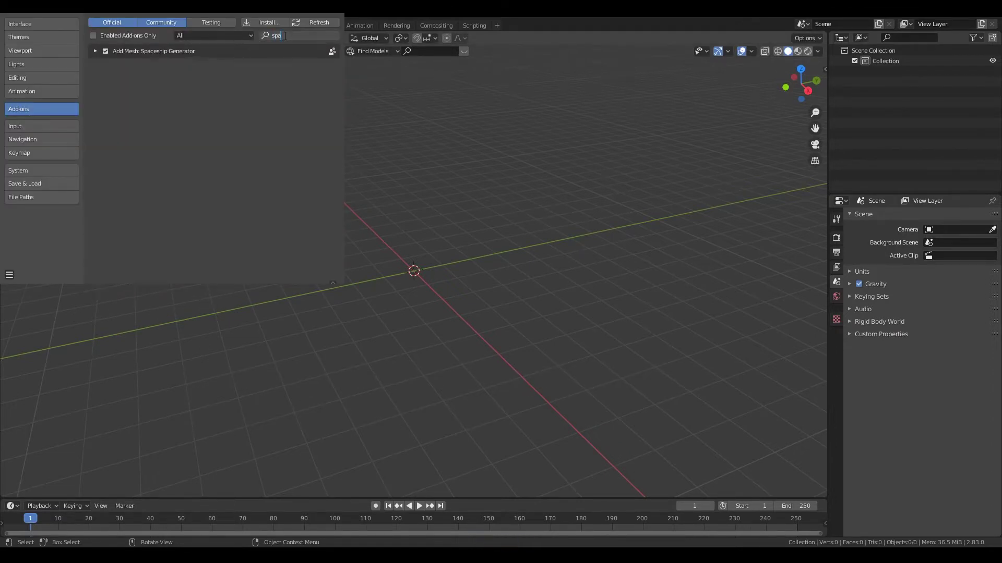
{"action": "left_click", "coordinate": [94, 52]}
{"action": "left_click", "coordinate": [93, 52]}
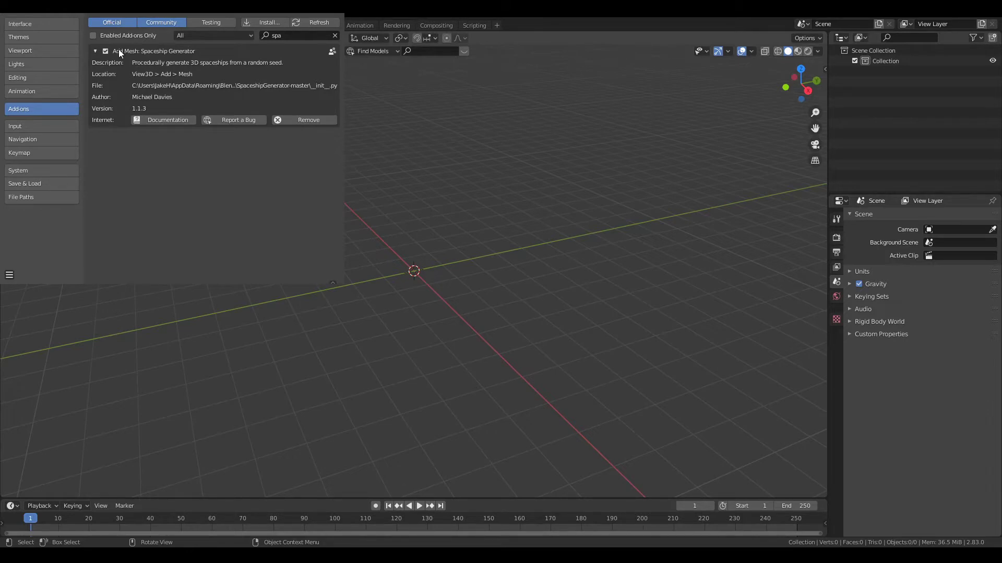
{"action": "left_click", "coordinate": [96, 51]}
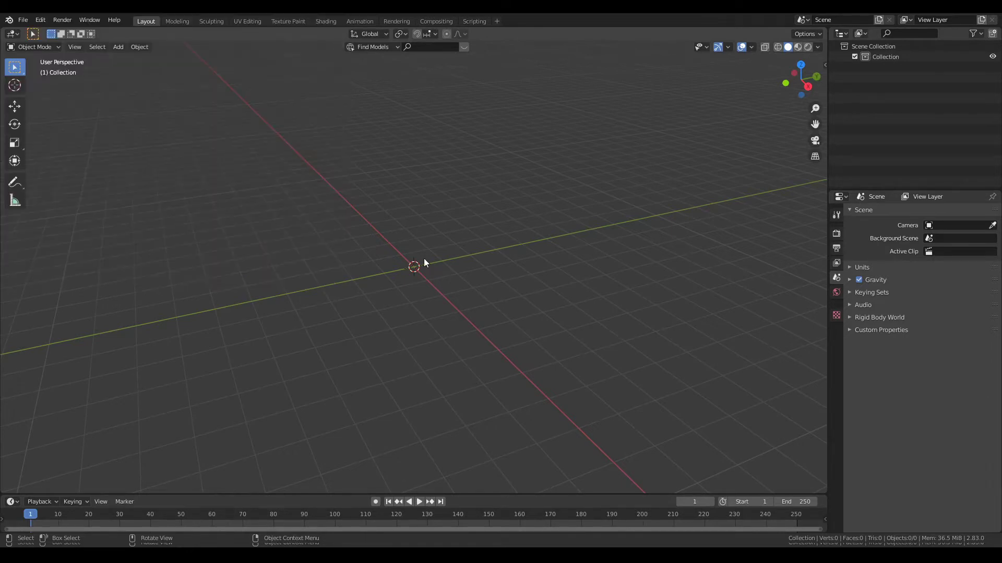
Add a Spaceship mesh at the origin with Max Hull Segments set to 7.
{"action": "middle_click_drag", "start_coordinate": [424, 258], "coordinate": [439, 281]}
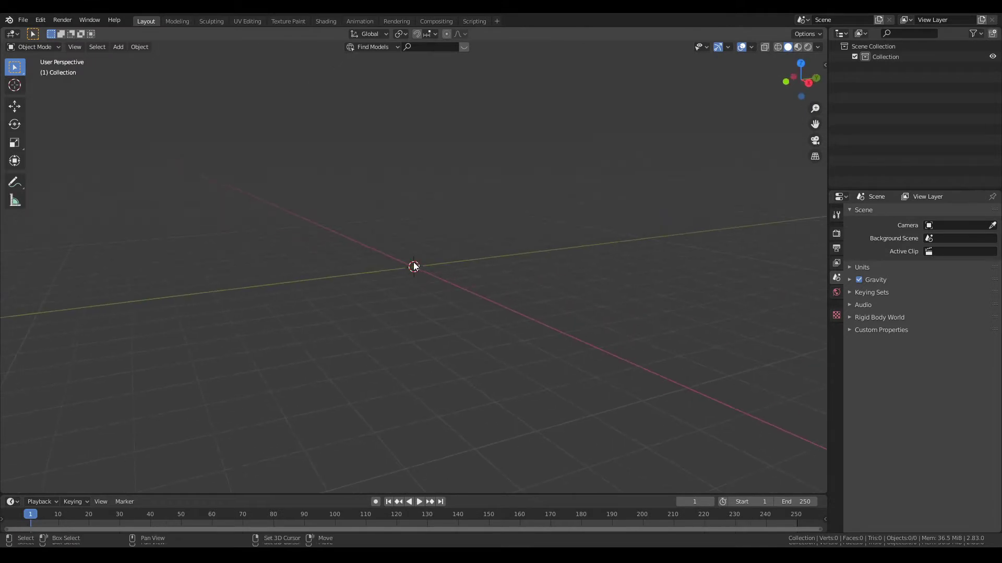
{"action": "key", "text": "shift+a"}
{"action": "mouse_move", "coordinate": [395, 158]}
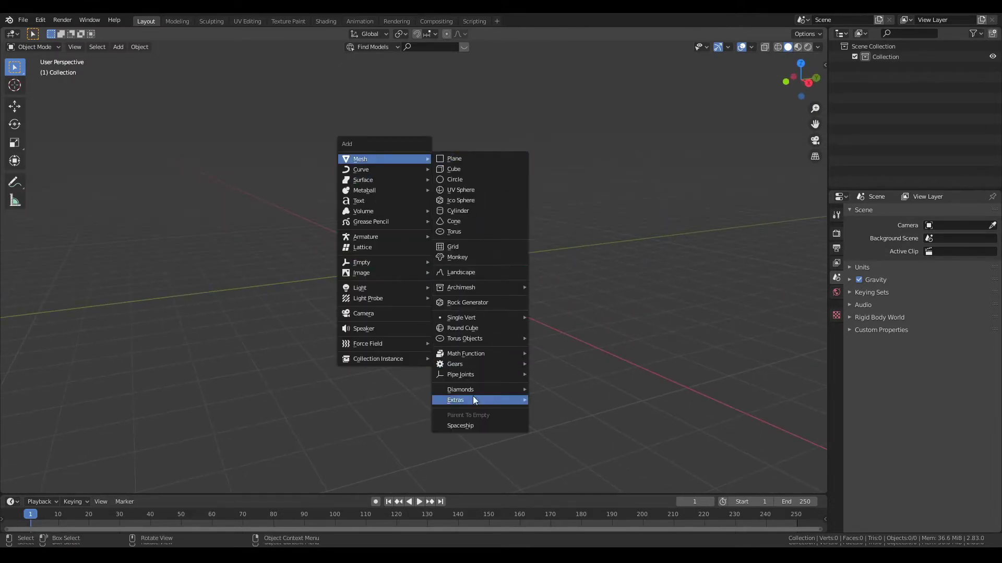
{"action": "left_click", "coordinate": [469, 427]}
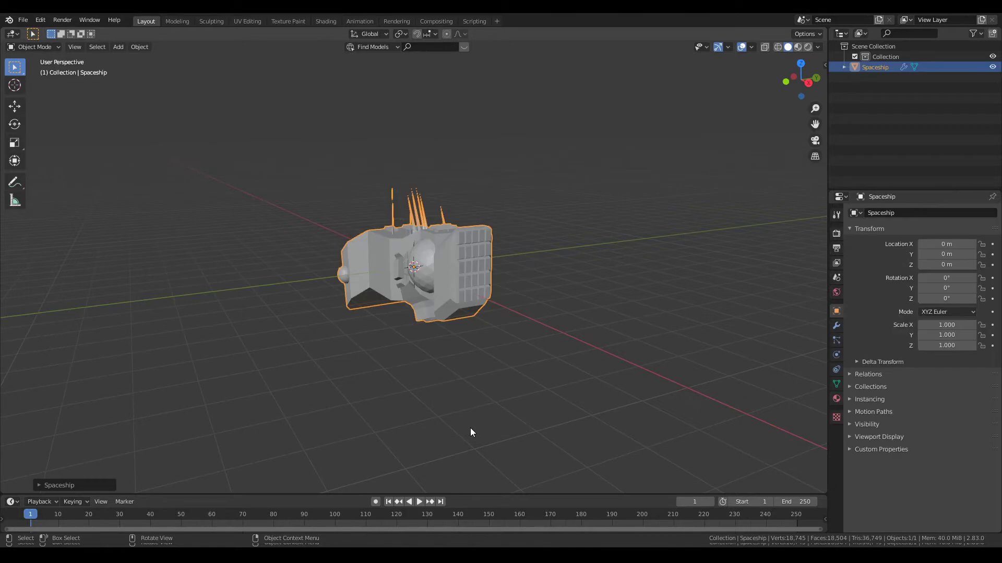
{"action": "left_click", "coordinate": [36, 486]}
{"action": "mouse_move", "coordinate": [223, 393]}
{"action": "middle_mouse_down"}
{"action": "mouse_move", "coordinate": [345, 385]}
{"action": "mouse_move", "coordinate": [387, 396]}
{"action": "mouse_move", "coordinate": [364, 389]}
{"action": "middle_mouse_up"}
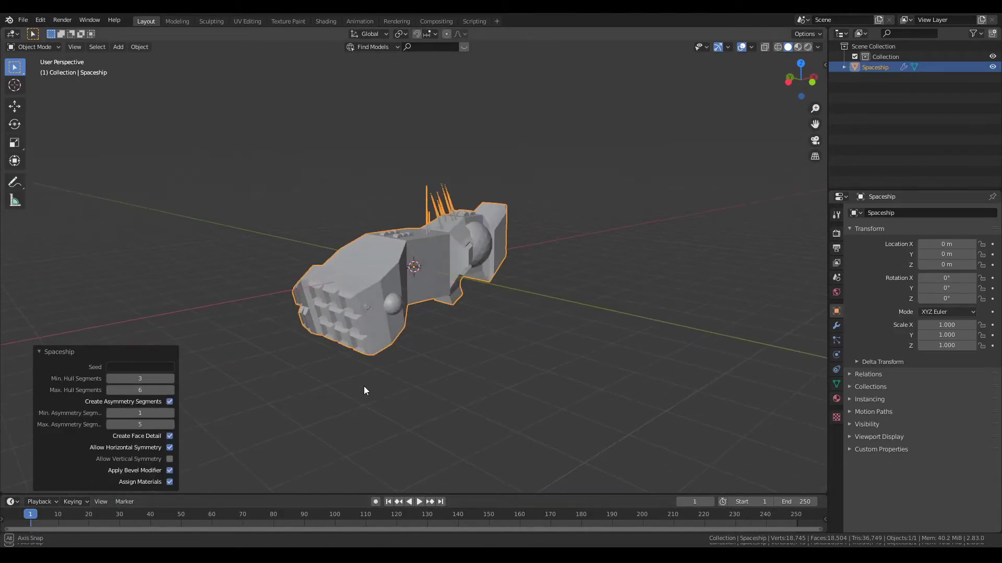
Preview the ship in Rendered and Material Preview shading from several angles, then deselect it.
{"action": "left_click", "coordinate": [808, 47]}
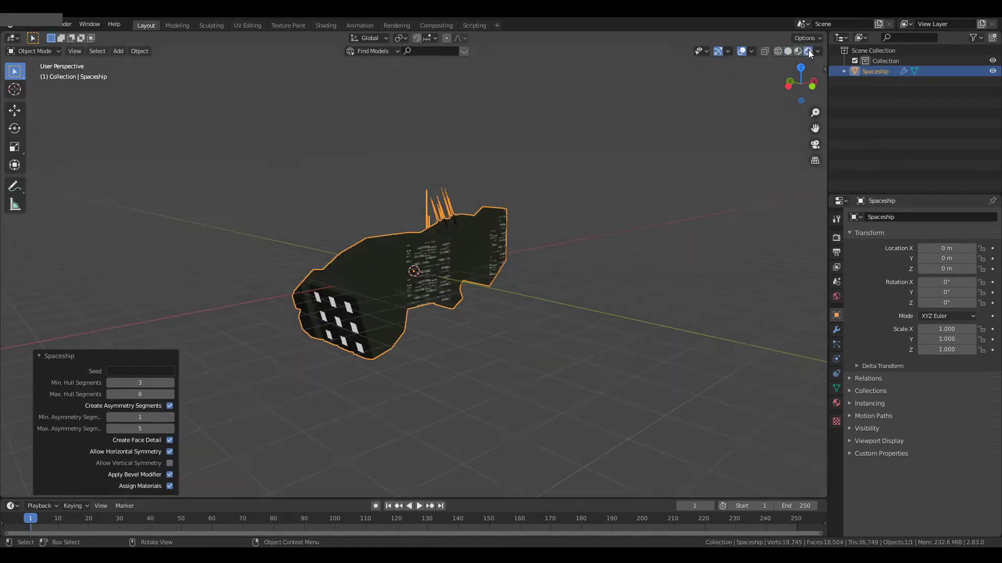
{"action": "middle_click_drag", "start_coordinate": [493, 246], "coordinate": [539, 230]}
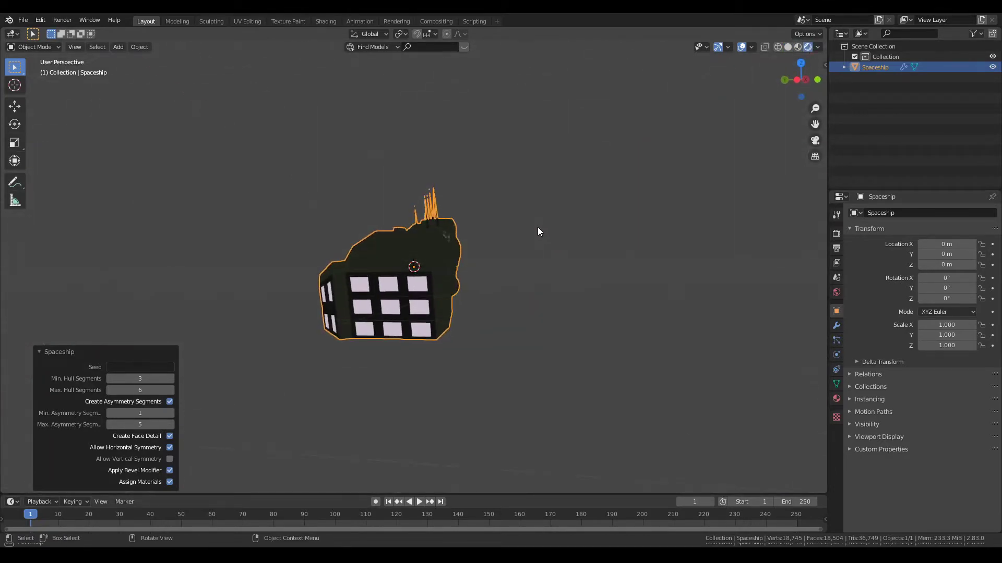
{"action": "left_click", "coordinate": [799, 48]}
{"action": "mouse_move", "coordinate": [513, 265]}
{"action": "middle_mouse_down"}
{"action": "mouse_move", "coordinate": [459, 288]}
{"action": "mouse_move", "coordinate": [123, 271]}
{"action": "middle_mouse_up"}
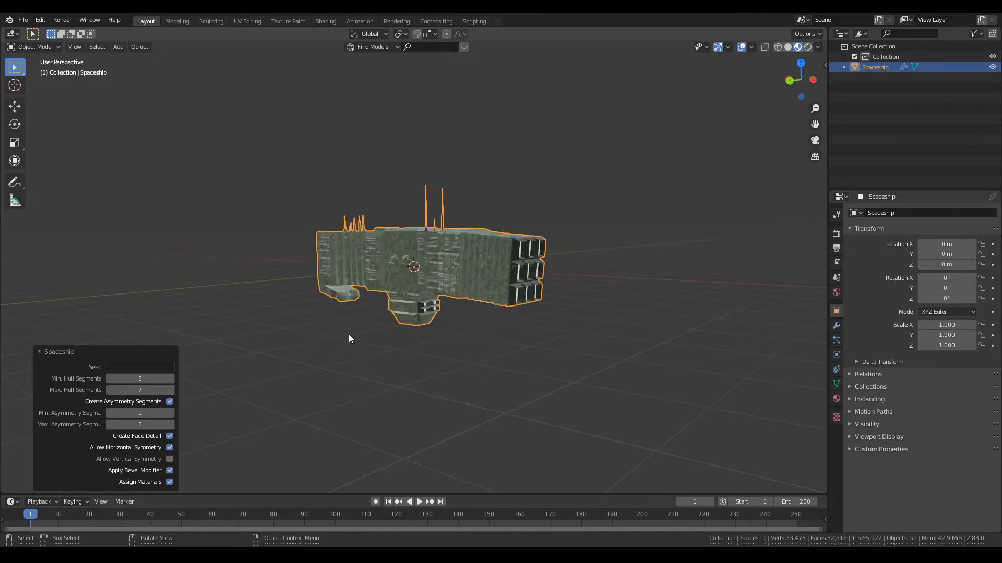
{"action": "middle_click_drag", "start_coordinate": [347, 335], "coordinate": [73, 264]}
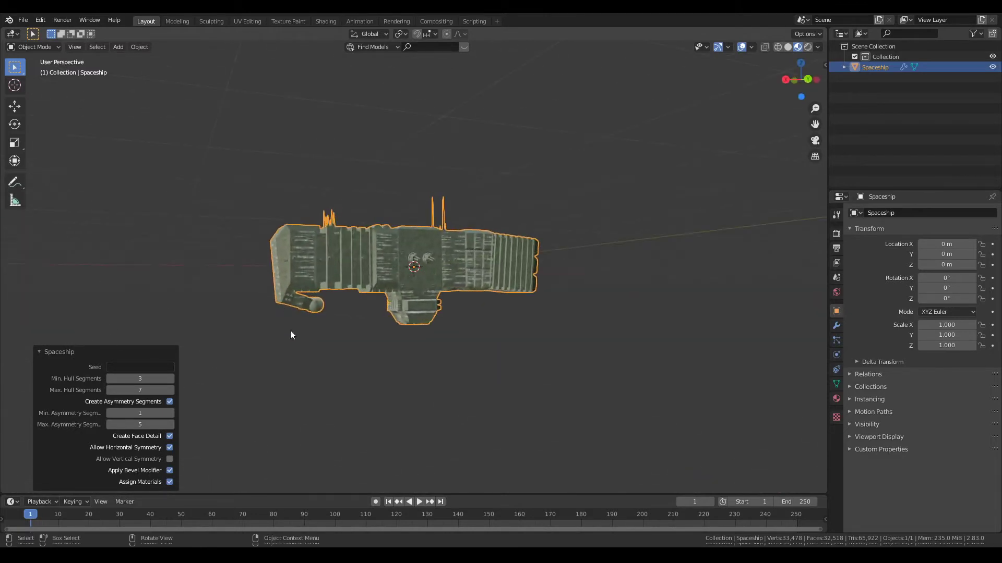
{"action": "left_click", "coordinate": [160, 322]}
Reselect the spaceship and scale it to 0.993.
{"action": "middle_click_drag", "start_coordinate": [280, 279], "coordinate": [397, 293]}
{"action": "left_click", "coordinate": [402, 272]}
{"action": "key", "text": "s"}
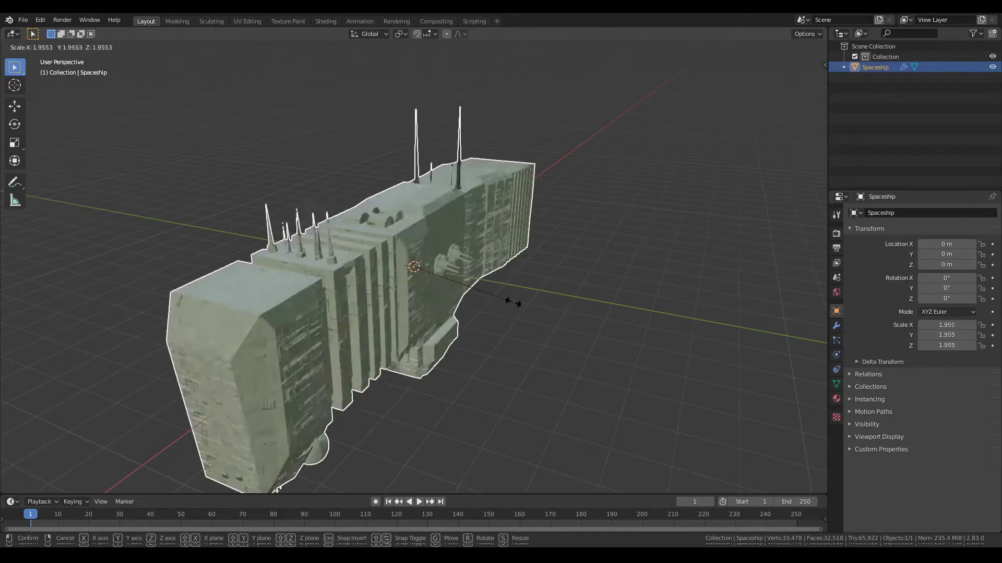
{"action": "left_click", "coordinate": [456, 304]}
In Edit Mode with Proportional Editing on, select two front faces of the ship.
{"action": "key", "text": "Tab"}
{"action": "middle_click_drag", "start_coordinate": [497, 297], "coordinate": [397, 291]}
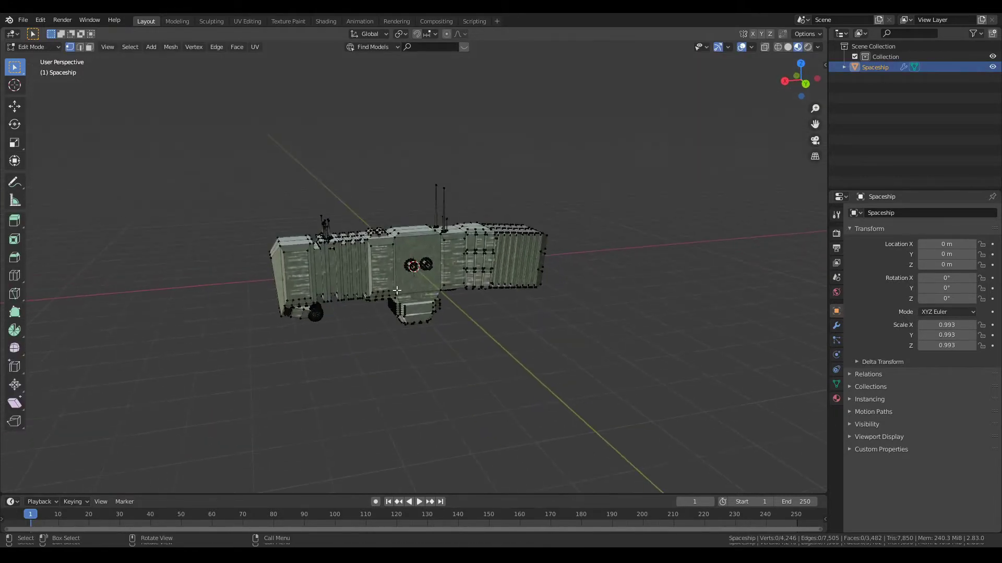
{"action": "left_click", "coordinate": [446, 34]}
{"action": "middle_click_drag", "start_coordinate": [428, 186], "coordinate": [365, 188]}
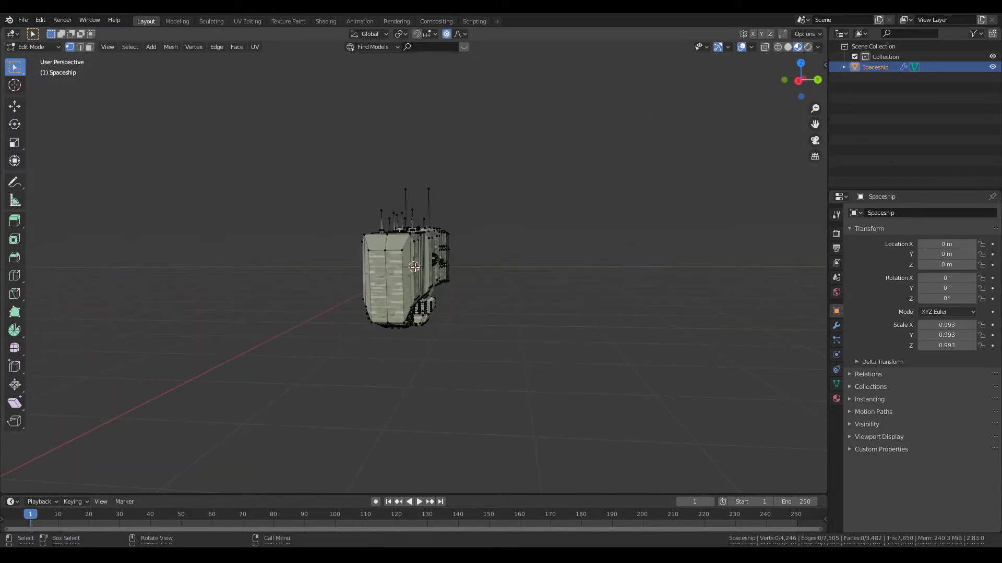
{"action": "left_click", "coordinate": [379, 281], "text": "shift"}
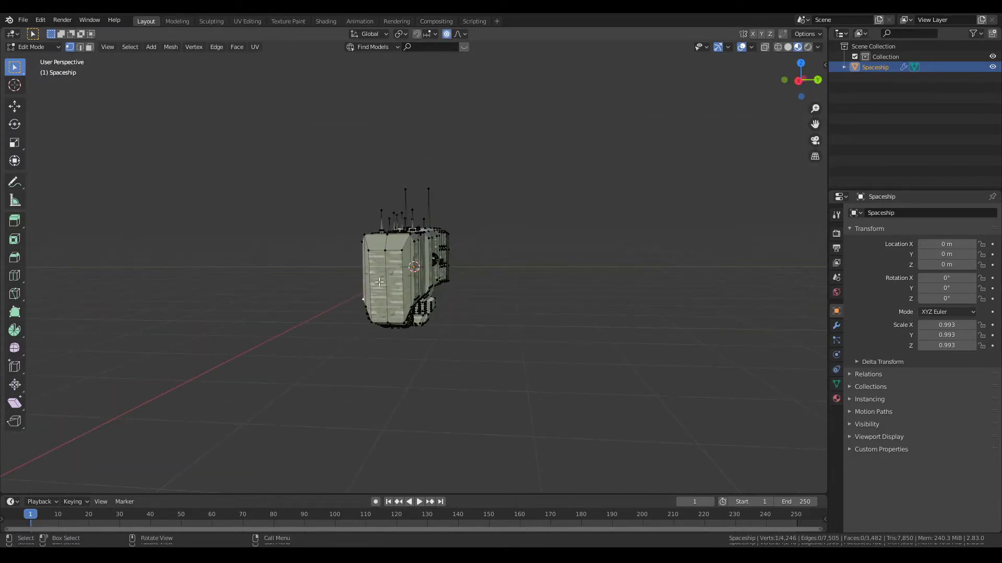
{"action": "left_click", "coordinate": [90, 48]}
{"action": "left_click", "coordinate": [391, 286]}
{"action": "left_click", "coordinate": [381, 286], "text": "shift"}
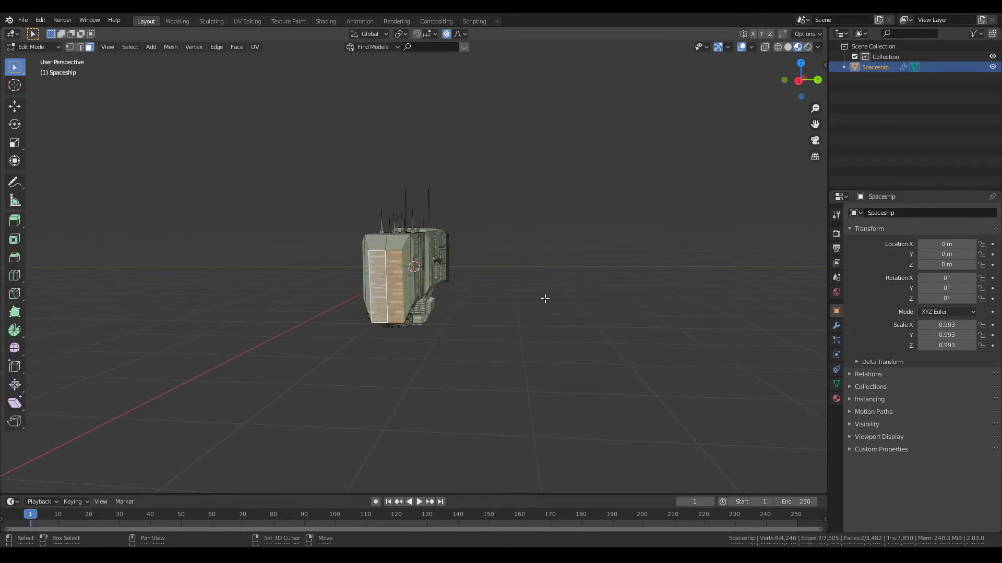
{"action": "middle_click_drag", "start_coordinate": [545, 299], "coordinate": [260, 310]}
Enlarge the two front faces with a smooth proportional falloff, then return to Object Mode.
{"action": "key", "text": "s"}
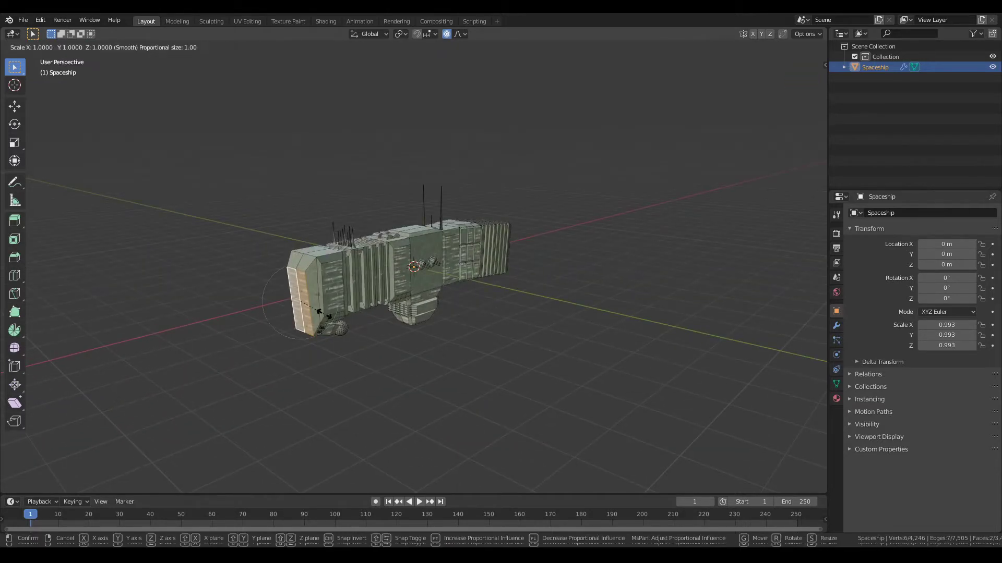
{"action": "scroll", "coordinate": [319, 312], "scroll_direction": "down", "scroll_amount": 3}
{"action": "scroll", "coordinate": [320, 316], "scroll_direction": "down", "scroll_amount": 2}
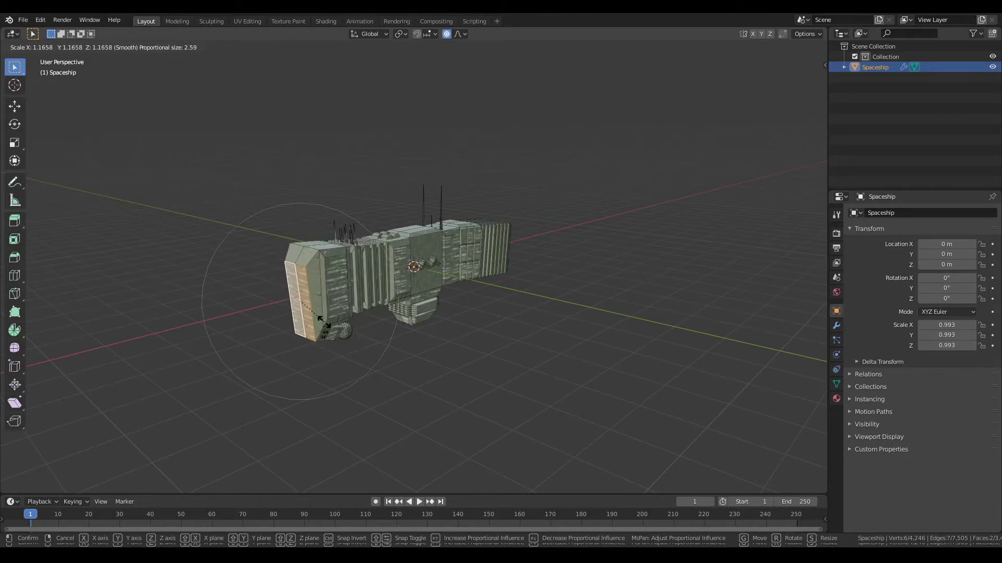
{"action": "left_click", "coordinate": [327, 326]}
{"action": "middle_click_drag", "start_coordinate": [463, 347], "coordinate": [277, 230]}
{"action": "key", "text": "Tab"}
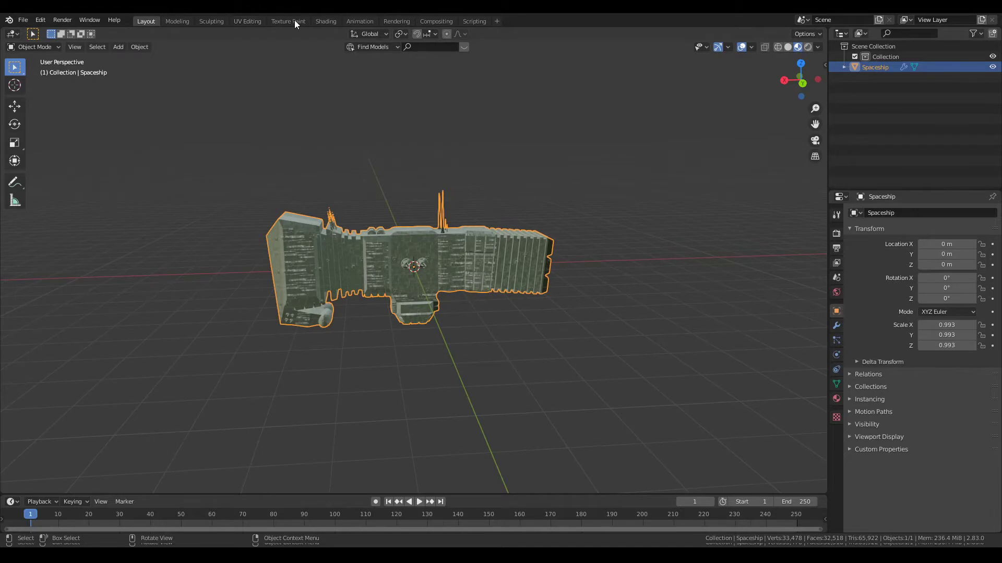
In the Shading workspace, show and frame the World node tree.
{"action": "left_click", "coordinate": [325, 21]}
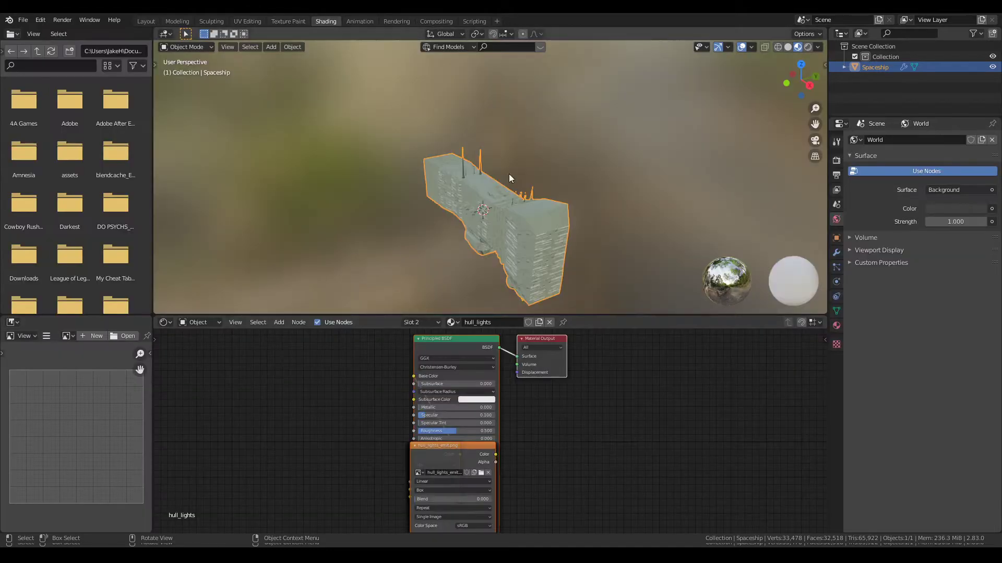
{"action": "left_click", "coordinate": [308, 227]}
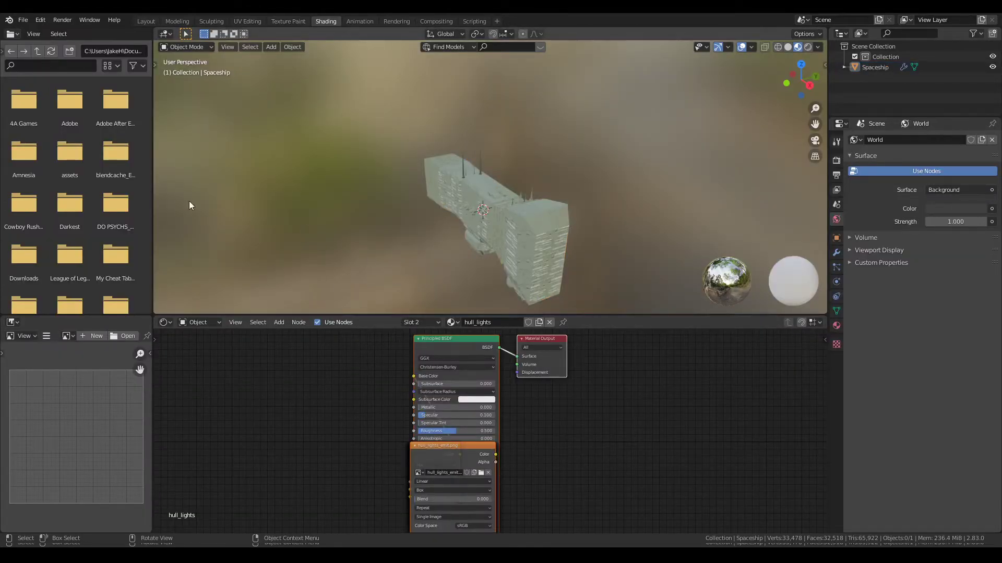
{"action": "left_click", "coordinate": [203, 346]}
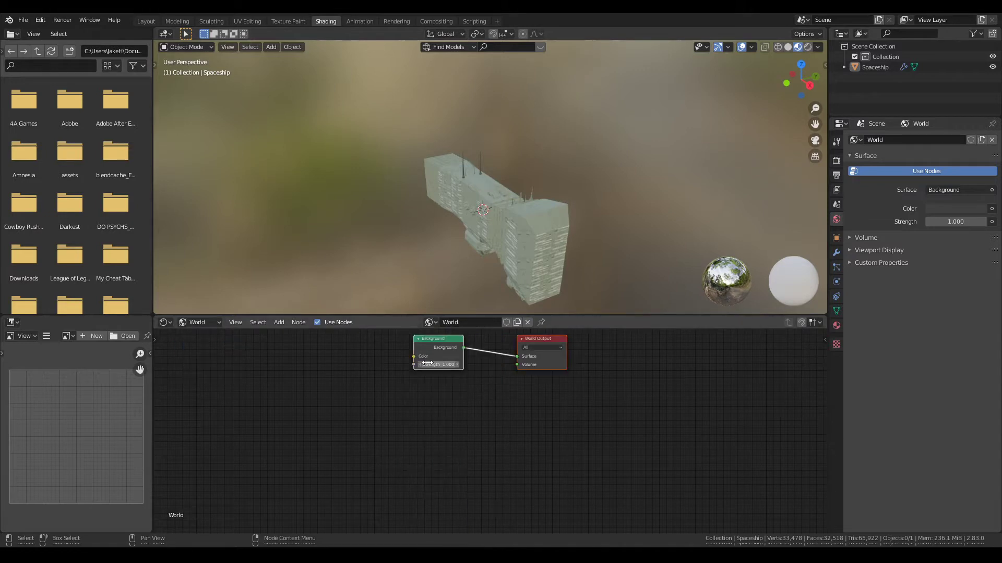
{"action": "key", "text": "Home"}
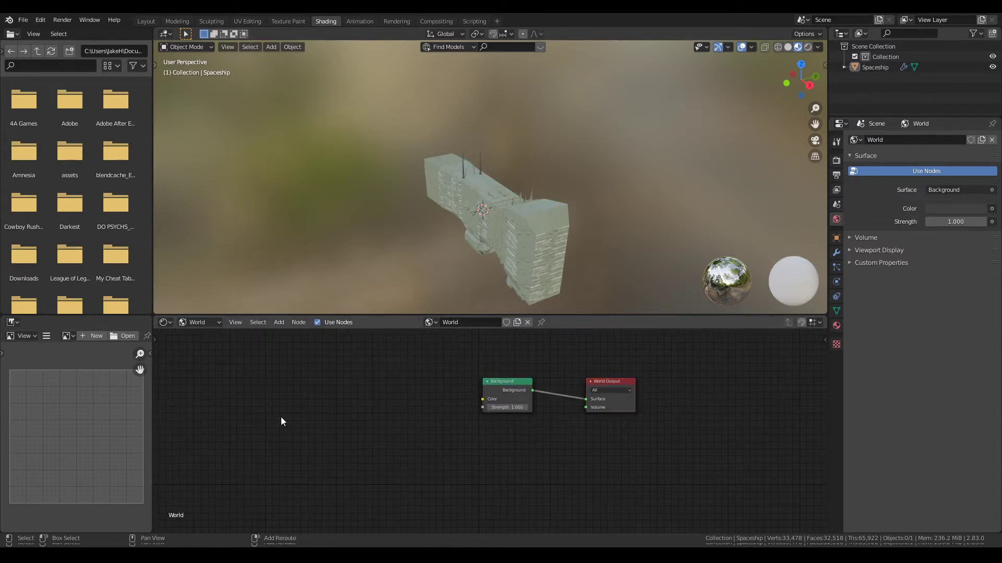
Add a Noise Texture node and a ColorRamp node to the world.
{"action": "key", "text": "shift+a"}
{"action": "left_click", "coordinate": [271, 416]}
{"action": "type", "text": "noise"}
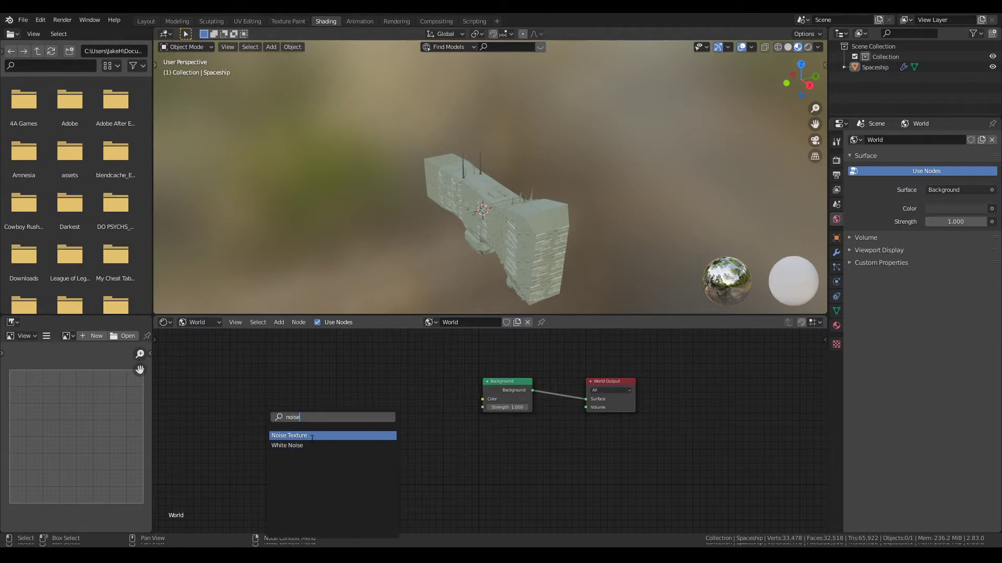
{"action": "key", "text": "Return"}
{"action": "left_click", "coordinate": [273, 420]}
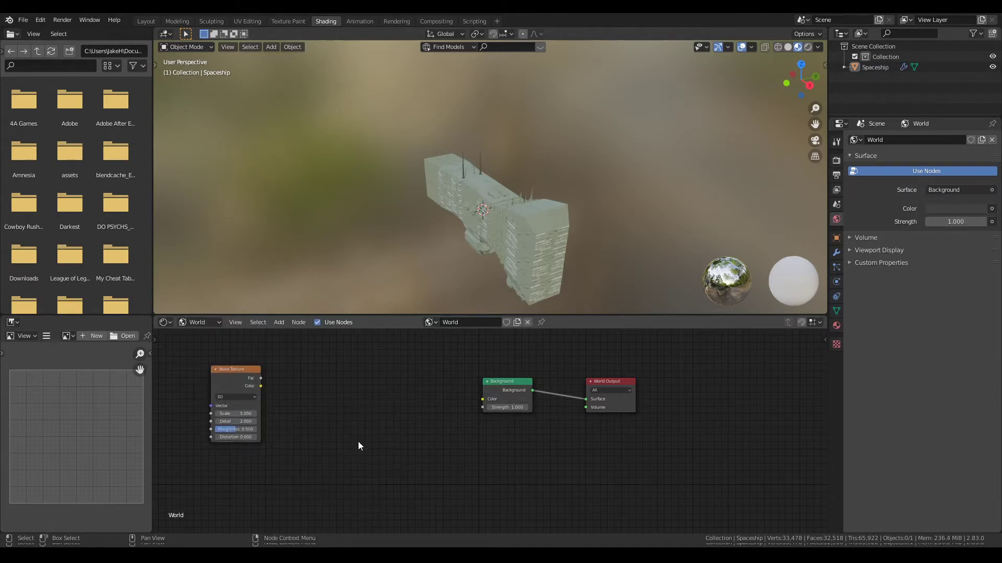
{"action": "key", "text": "shift+a"}
{"action": "left_click", "coordinate": [347, 421]}
{"action": "type", "text": "color"}
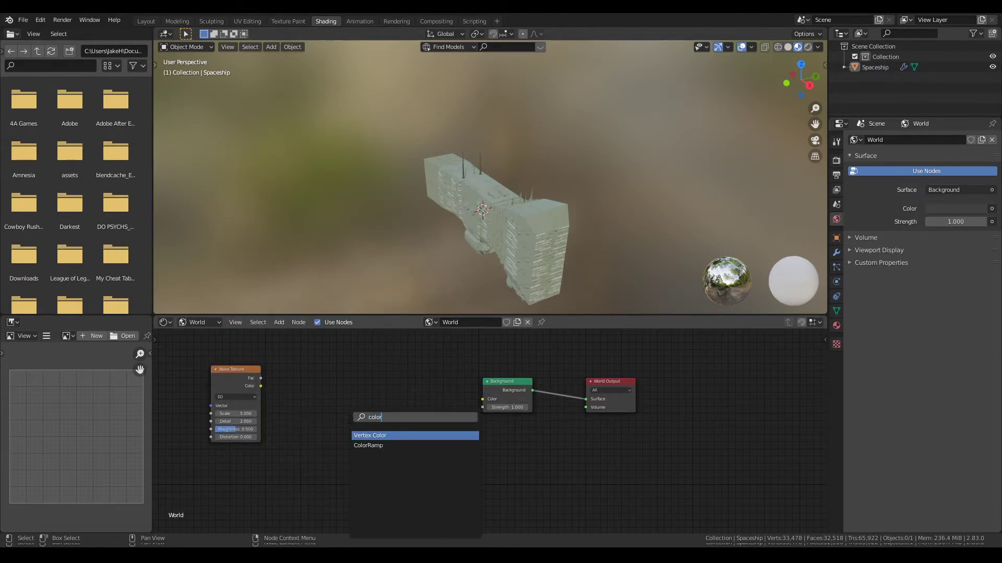
{"action": "key", "text": "Down"}
{"action": "key", "text": "Return"}
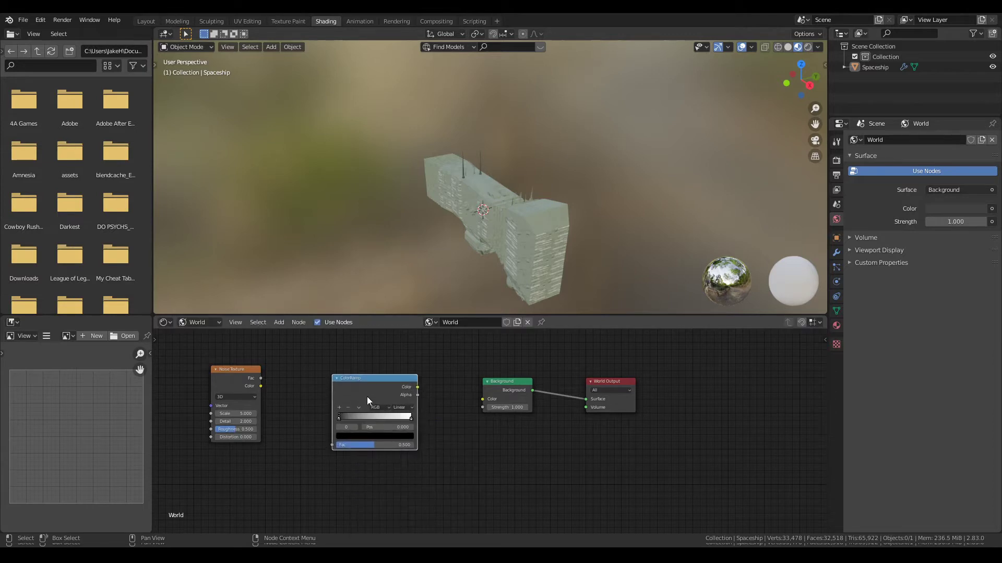
Add Mapping and Texture Coordinate nodes, and wire Noise Fac through the ColorRamp into Background Color.
{"action": "left_click_drag", "start_coordinate": [235, 371], "coordinate": [269, 385]}
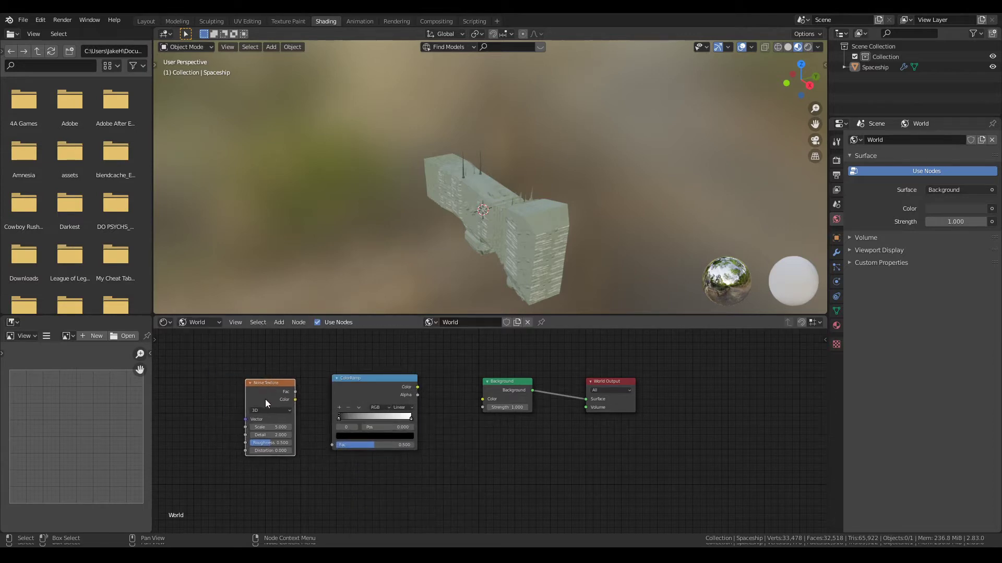
{"action": "key", "text": "ctrl+t"}
{"action": "middle_click_drag", "start_coordinate": [244, 365], "coordinate": [299, 358]}
{"action": "left_click_drag", "start_coordinate": [349, 389], "coordinate": [396, 441]}
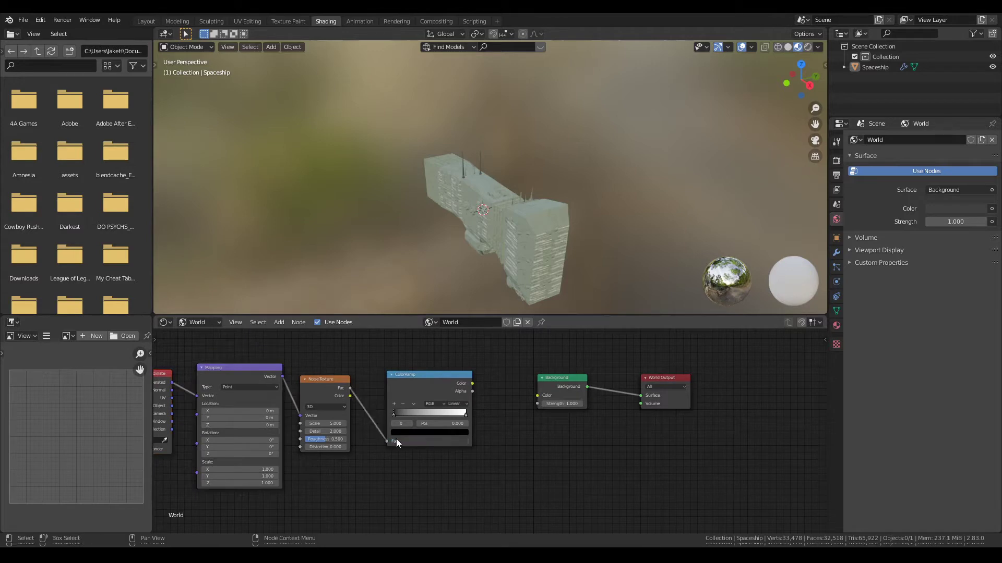
{"action": "left_click_drag", "start_coordinate": [472, 384], "coordinate": [537, 396]}
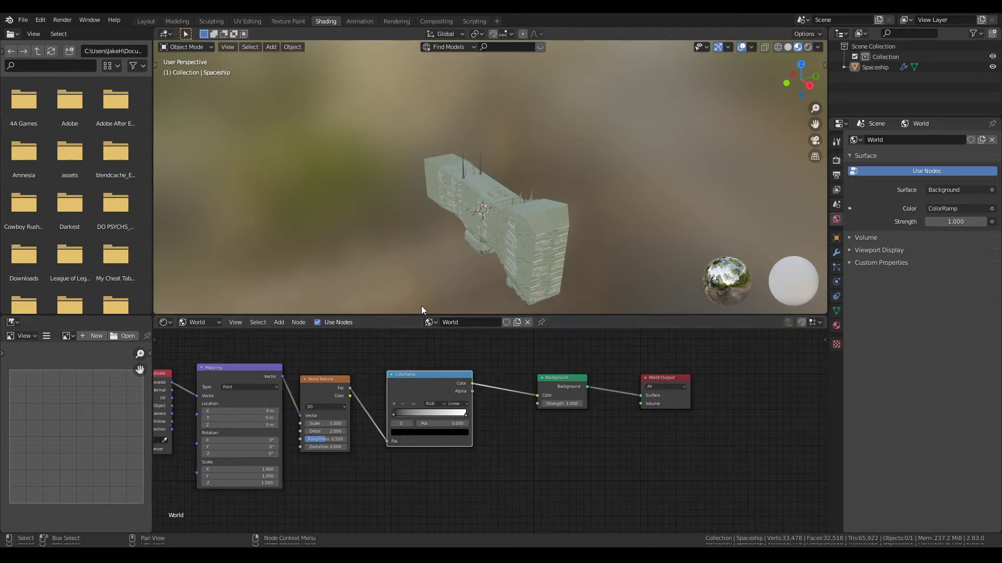
Set noise Scale to 200 and ramp stops to 0.741 and 0.845 for a starfield.
{"action": "left_click", "coordinate": [808, 47]}
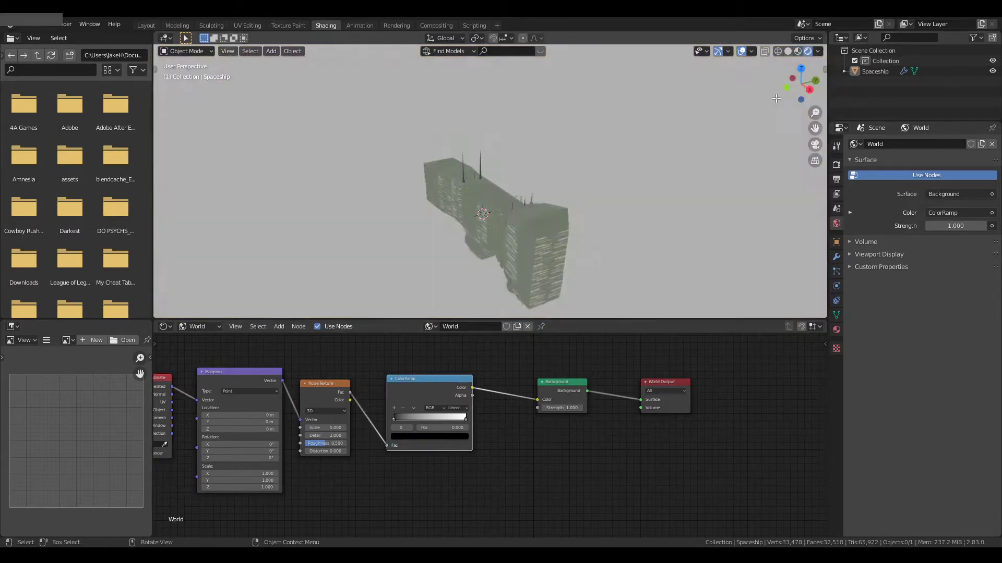
{"action": "middle_click_drag", "start_coordinate": [672, 164], "coordinate": [659, 146]}
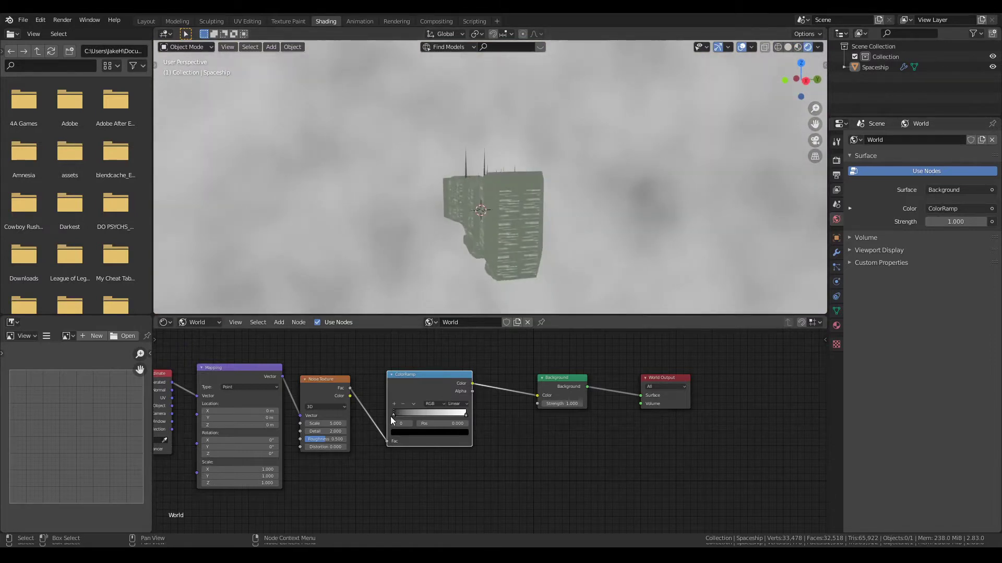
{"action": "left_click_drag", "start_coordinate": [394, 414], "coordinate": [448, 416]}
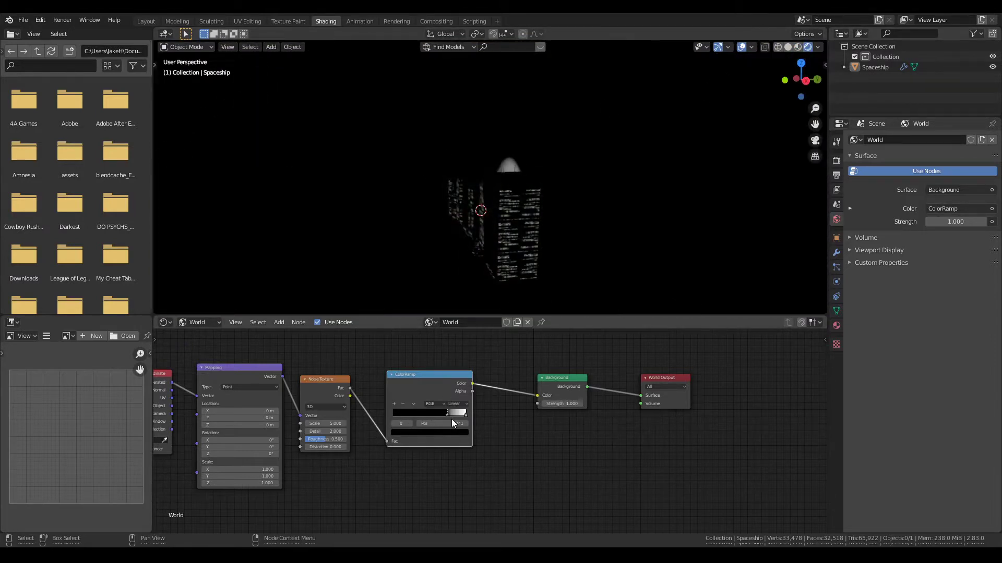
{"action": "double_click", "coordinate": [309, 422]}
{"action": "type", "text": "13.5"}
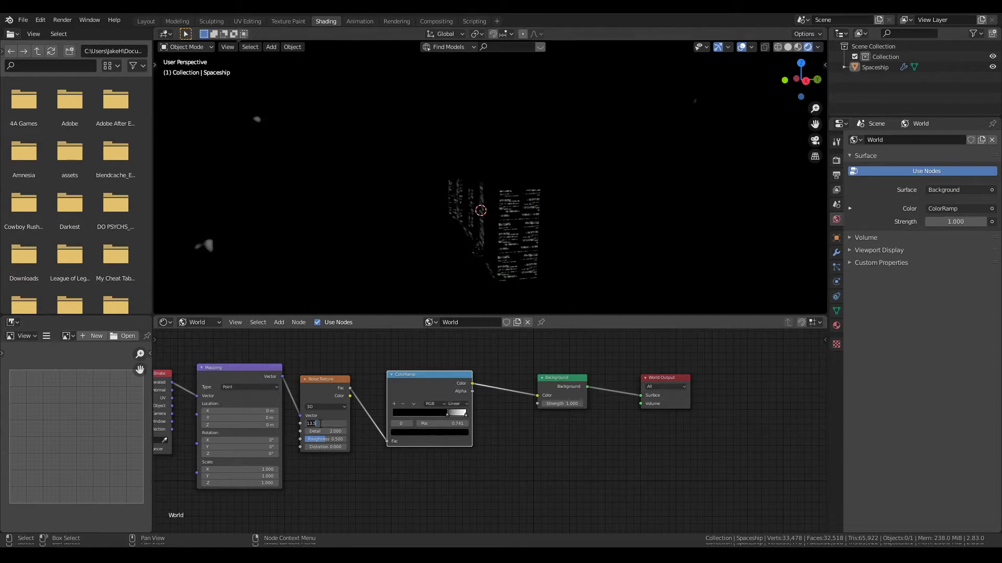
{"action": "key", "text": "Return"}
{"action": "left_click_drag", "start_coordinate": [466, 414], "coordinate": [454, 414]}
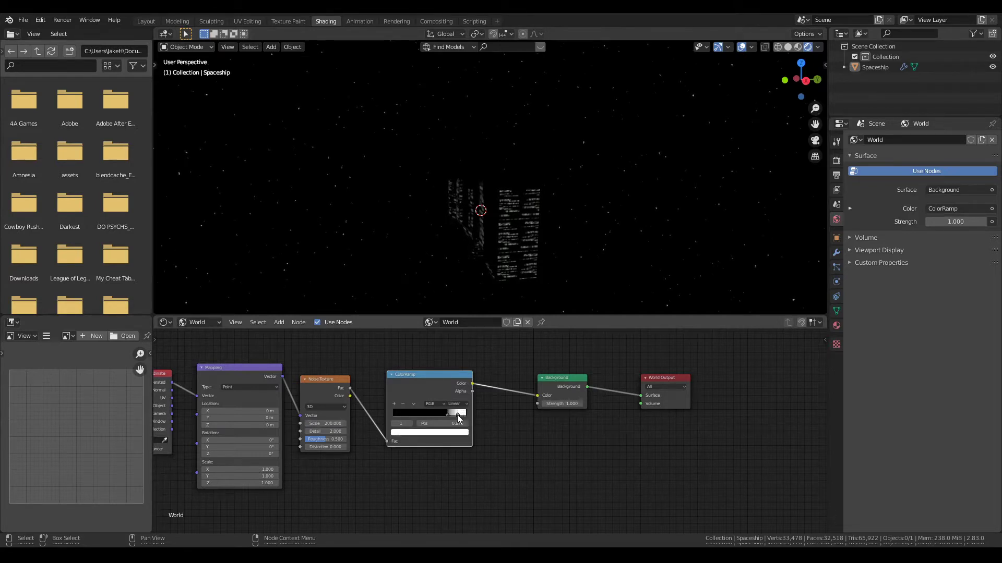
{"action": "middle_click_drag", "start_coordinate": [686, 230], "coordinate": [654, 211]}
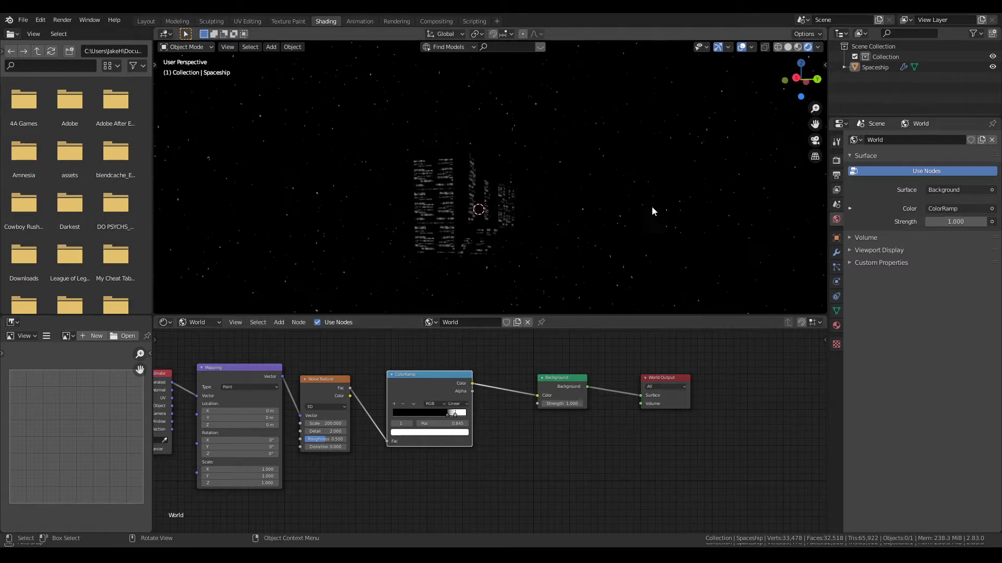
{"action": "left_click", "coordinate": [146, 21]}
Add a Sun light to the scene with rendered shading on.
{"action": "left_click", "coordinate": [808, 47]}
{"action": "mouse_move", "coordinate": [469, 392]}
{"action": "middle_mouse_down"}
{"action": "mouse_move", "coordinate": [420, 381]}
{"action": "mouse_move", "coordinate": [537, 370]}
{"action": "mouse_move", "coordinate": [575, 348]}
{"action": "mouse_move", "coordinate": [474, 376]}
{"action": "middle_mouse_up"}
{"action": "key", "text": "shift+a"}
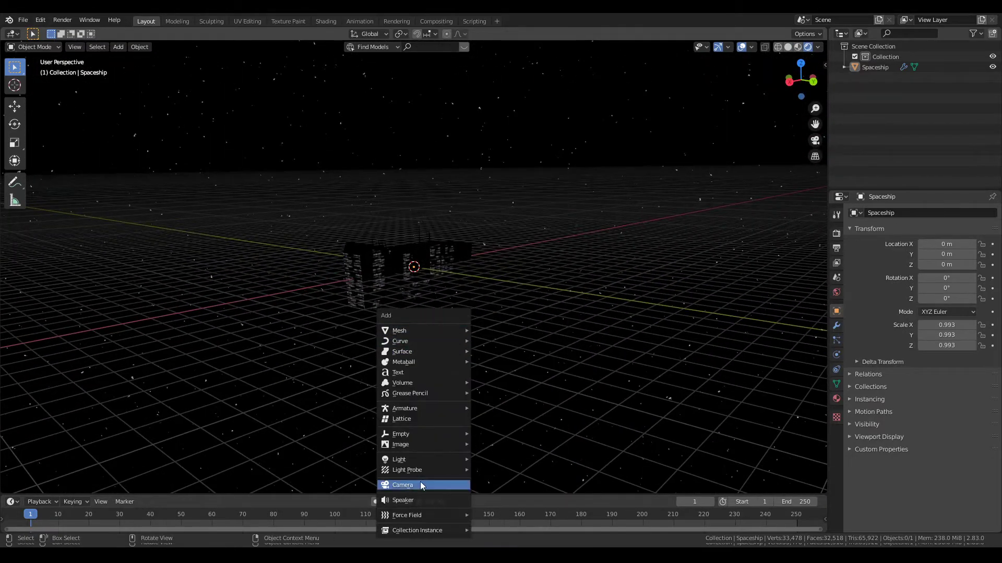
{"action": "mouse_move", "coordinate": [418, 452]}
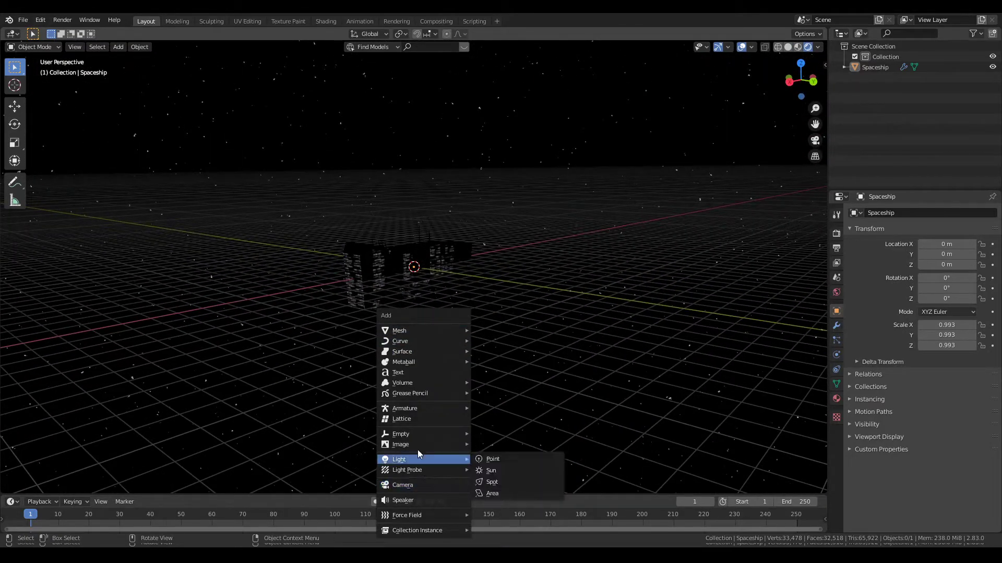
{"action": "left_click", "coordinate": [493, 473]}
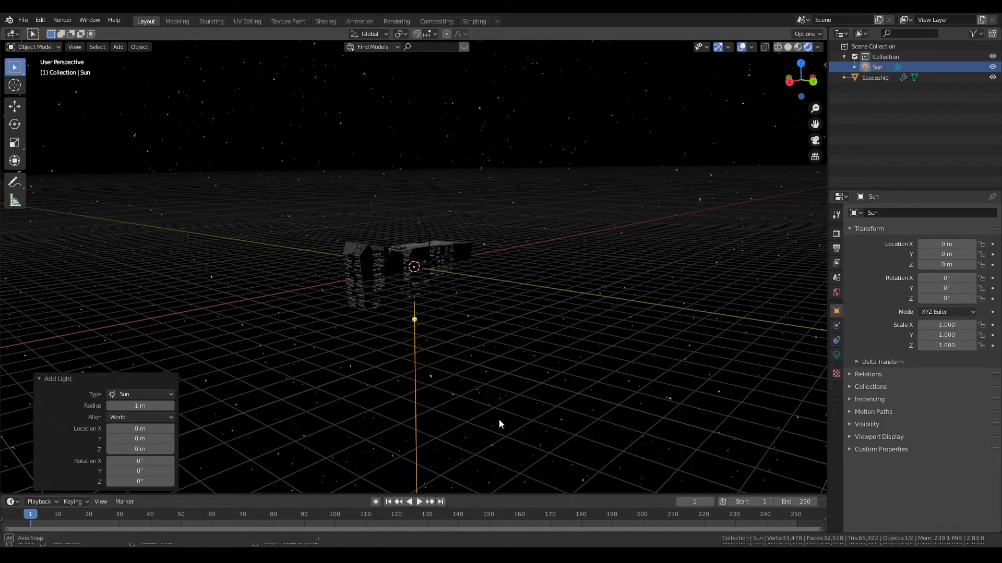
Rotate the sun to roughly -69.4°, 35.6°, -25.6° so it angles across the ship.
{"action": "middle_click_drag", "start_coordinate": [499, 419], "coordinate": [575, 419]}
{"action": "key", "text": "r"}
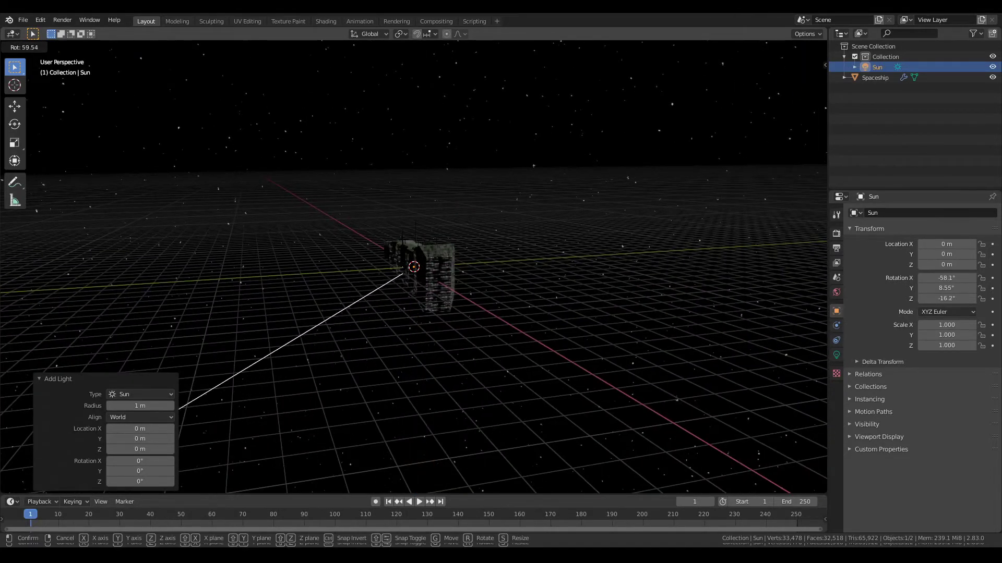
{"action": "left_click", "coordinate": [399, 407]}
{"action": "middle_click_drag", "start_coordinate": [399, 407], "coordinate": [537, 396]}
{"action": "key", "text": "r"}
{"action": "left_click", "coordinate": [546, 386]}
Finish angling the sun, then key the ship's location and rotation at X -16.937 m.
{"action": "key", "text": "r"}
{"action": "left_click", "coordinate": [440, 261]}
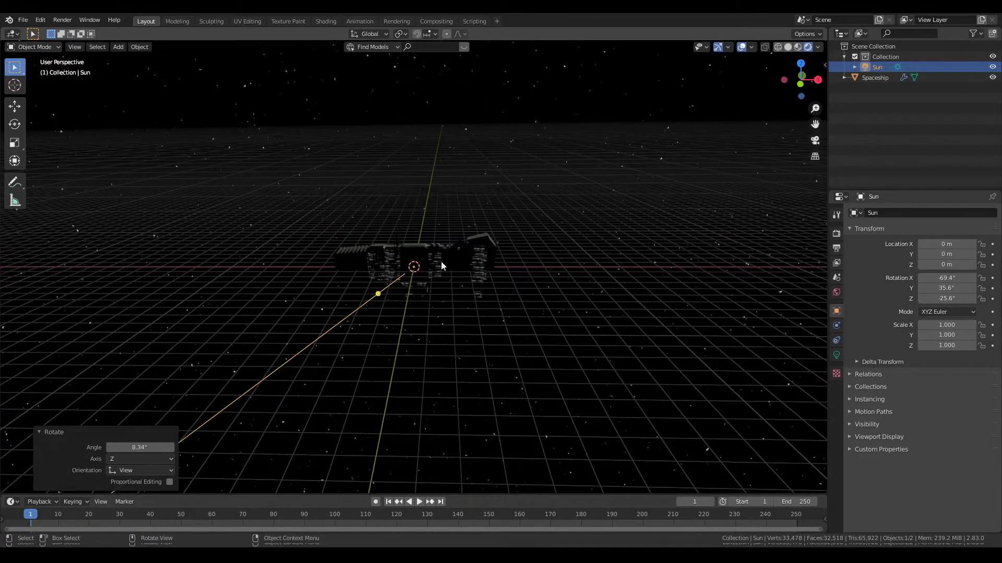
{"action": "left_click", "coordinate": [450, 260]}
{"action": "key", "text": "g"}
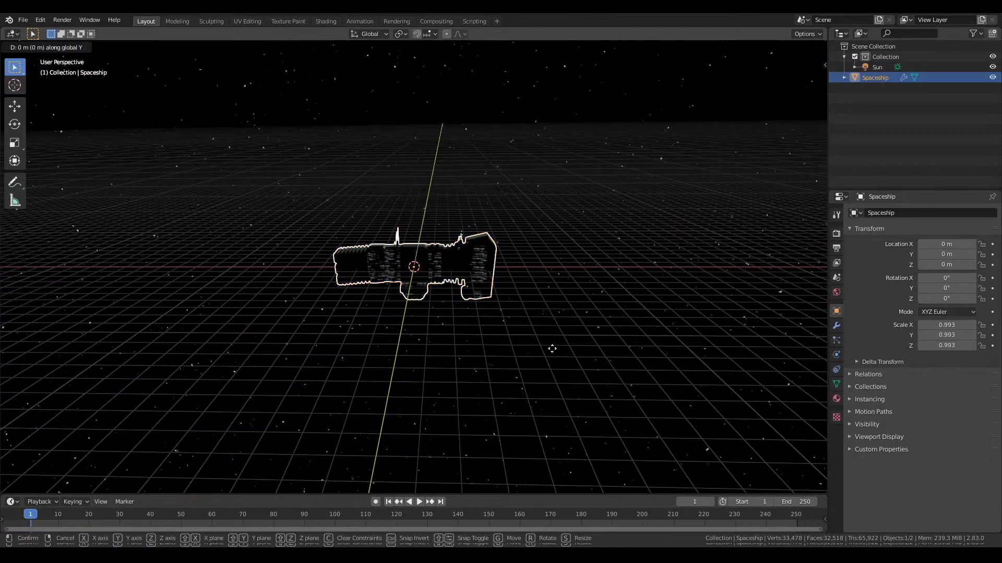
{"action": "key", "text": "x"}
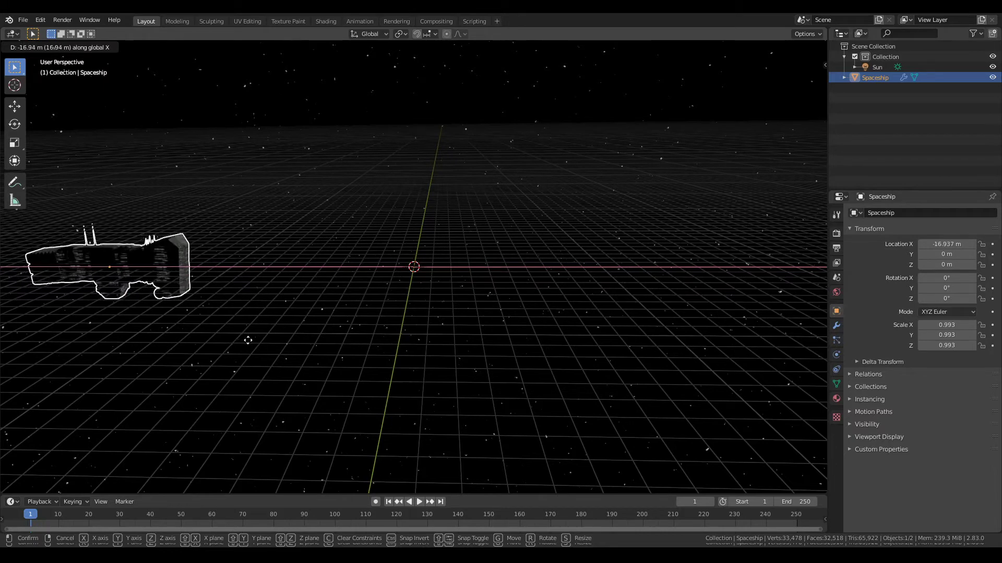
{"action": "left_click", "coordinate": [238, 341]}
{"action": "key", "text": "i"}
{"action": "left_click", "coordinate": [174, 287]}
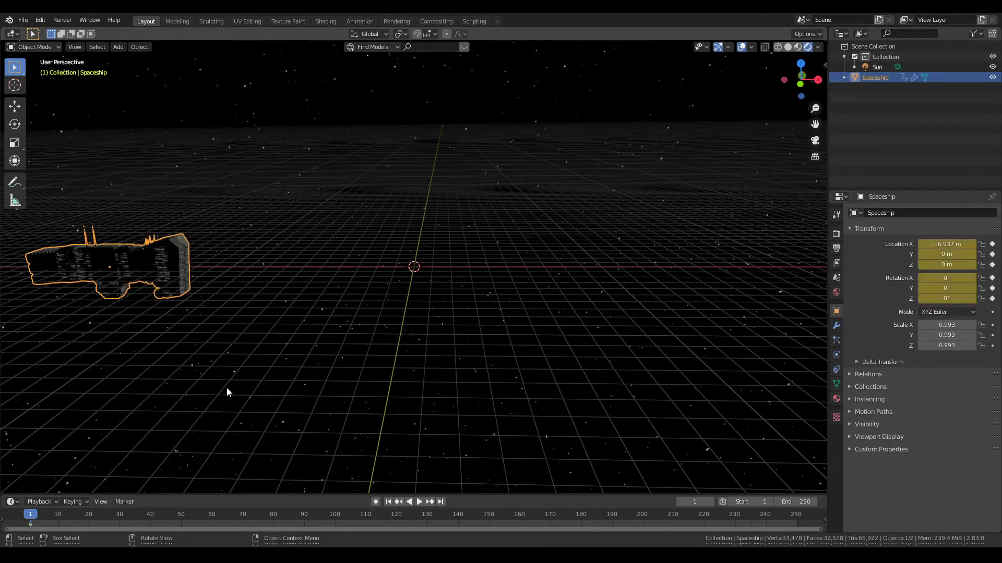
On frame 250 key the ship at X 16.838 m and play the flight.
{"action": "key", "text": "shift+Right"}
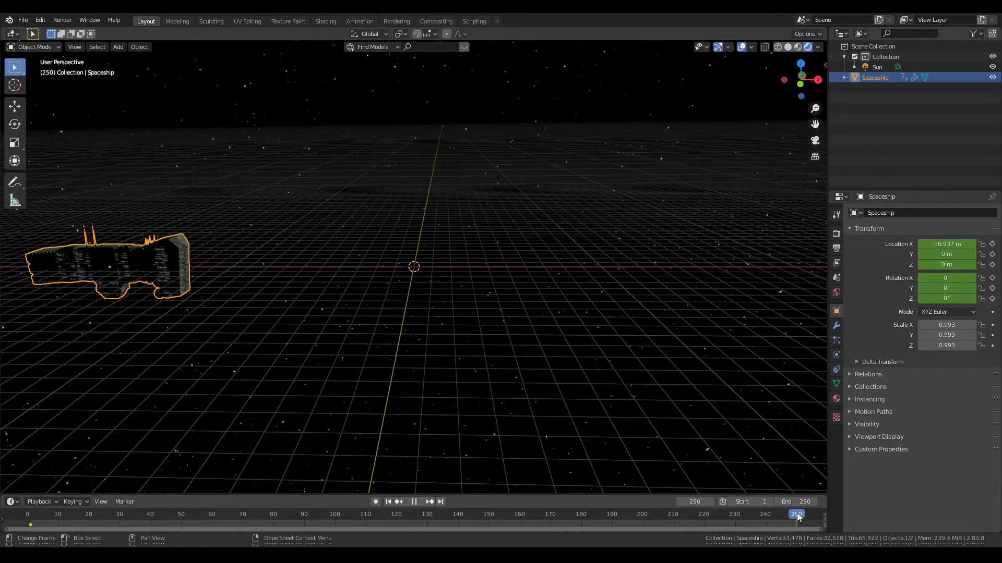
{"action": "key", "text": "g"}
{"action": "key", "text": "x"}
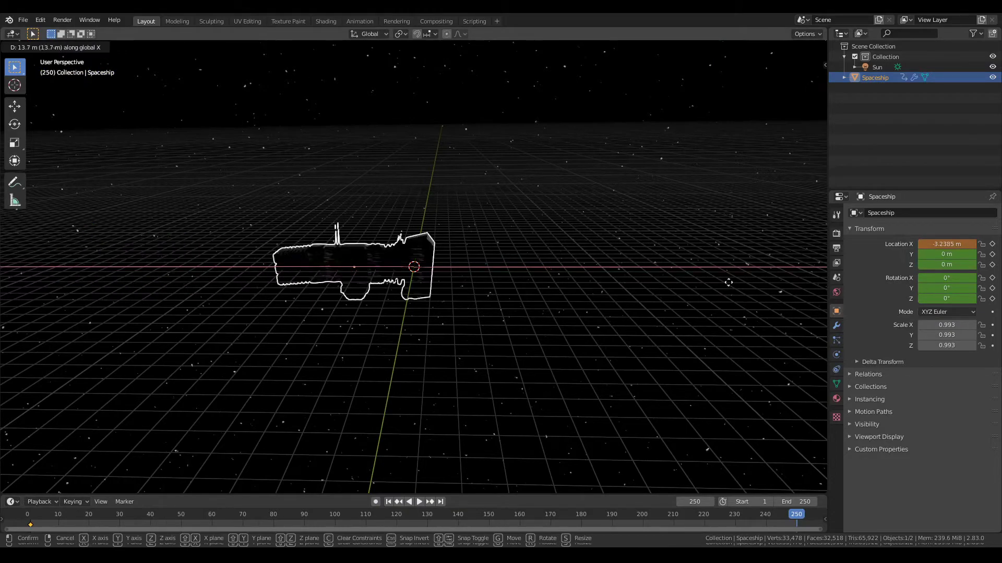
{"action": "left_click", "coordinate": [283, 285]}
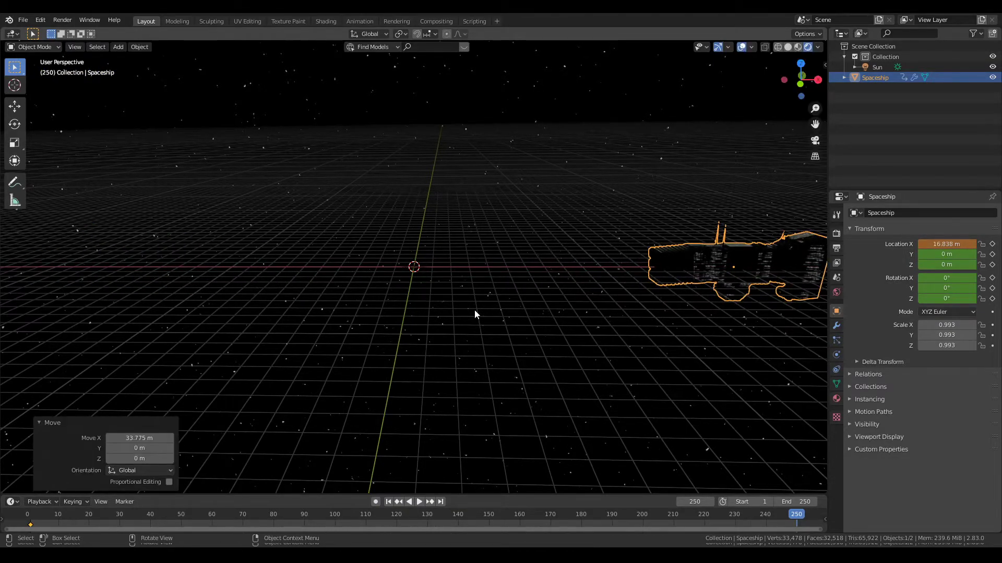
{"action": "key", "text": "i"}
{"action": "left_click", "coordinate": [474, 310]}
{"action": "mouse_move", "coordinate": [494, 309]}
{"action": "middle_mouse_down"}
{"action": "mouse_move", "coordinate": [600, 321]}
{"action": "mouse_move", "coordinate": [517, 305]}
{"action": "mouse_move", "coordinate": [531, 315]}
{"action": "mouse_move", "coordinate": [498, 328]}
{"action": "middle_mouse_up"}
{"action": "key", "text": "space"}
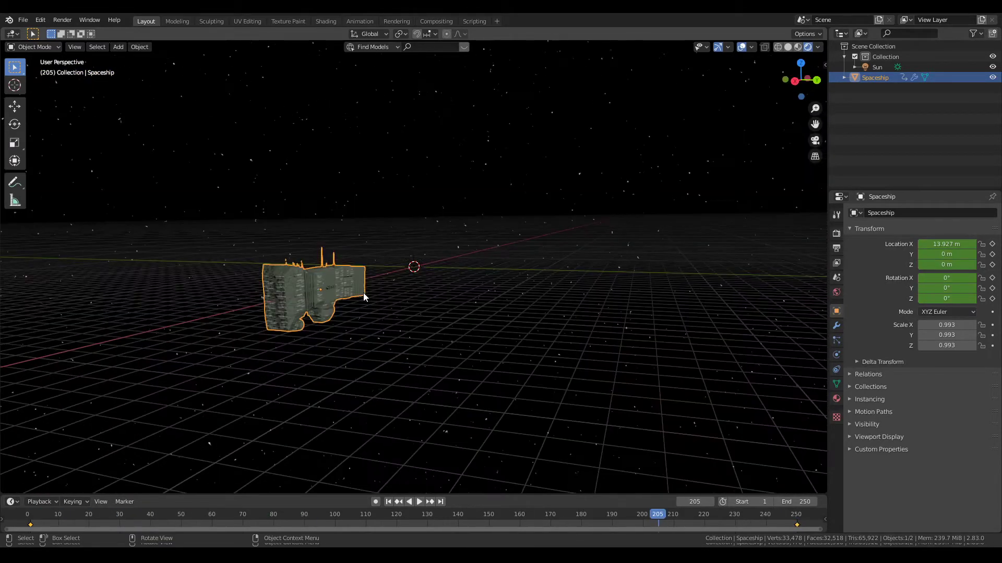
{"action": "middle_click_drag", "start_coordinate": [363, 293], "coordinate": [409, 277]}
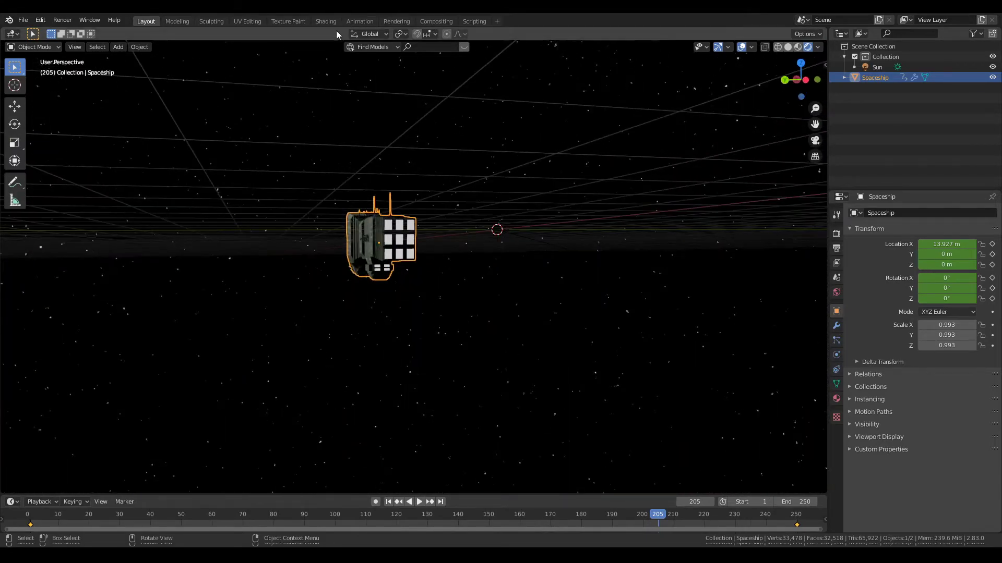
Change the exhaust_burn material's Surface to an Emission shader.
{"action": "left_click", "coordinate": [836, 399]}
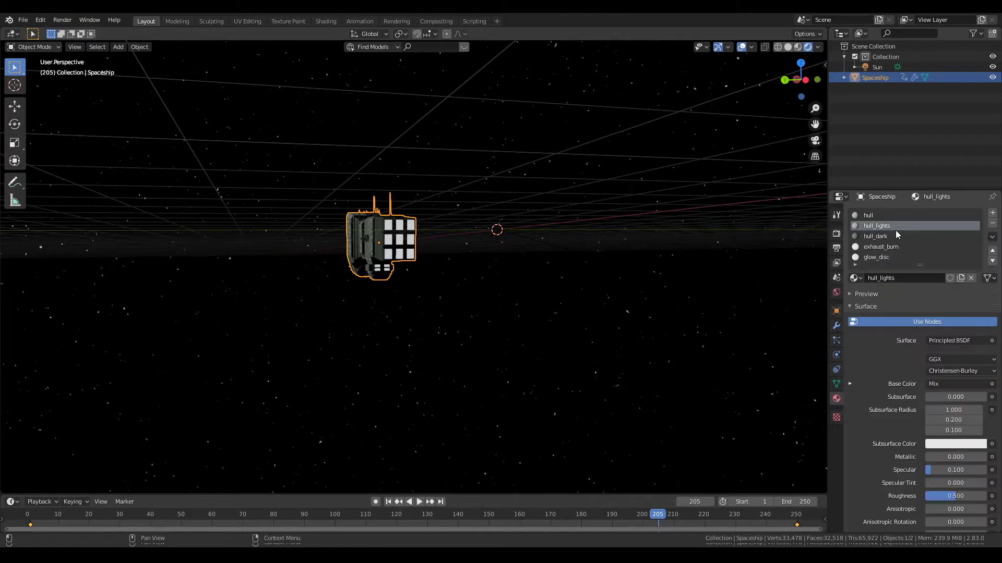
{"action": "left_click", "coordinate": [897, 246]}
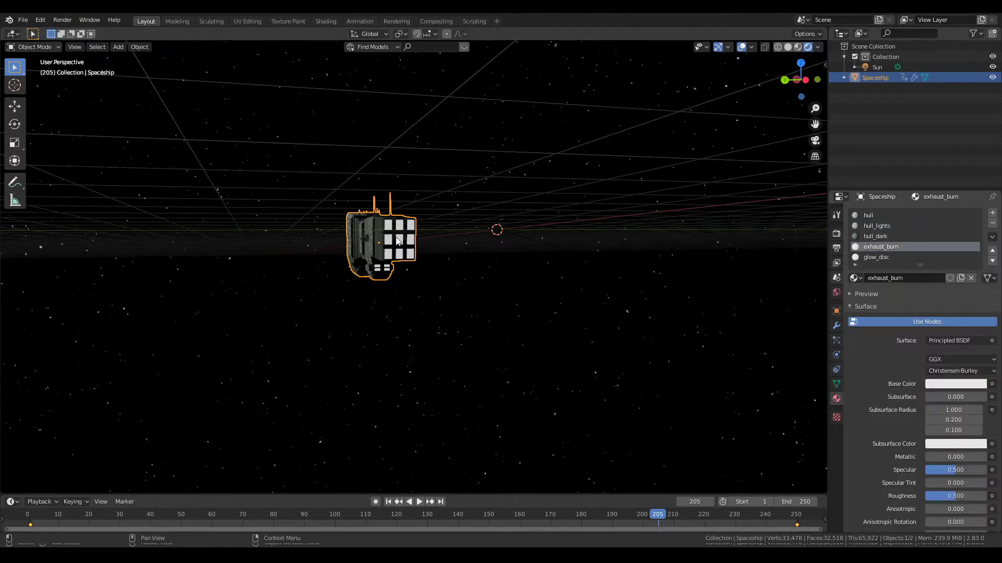
{"action": "left_click", "coordinate": [953, 340]}
{"action": "left_click", "coordinate": [947, 340]}
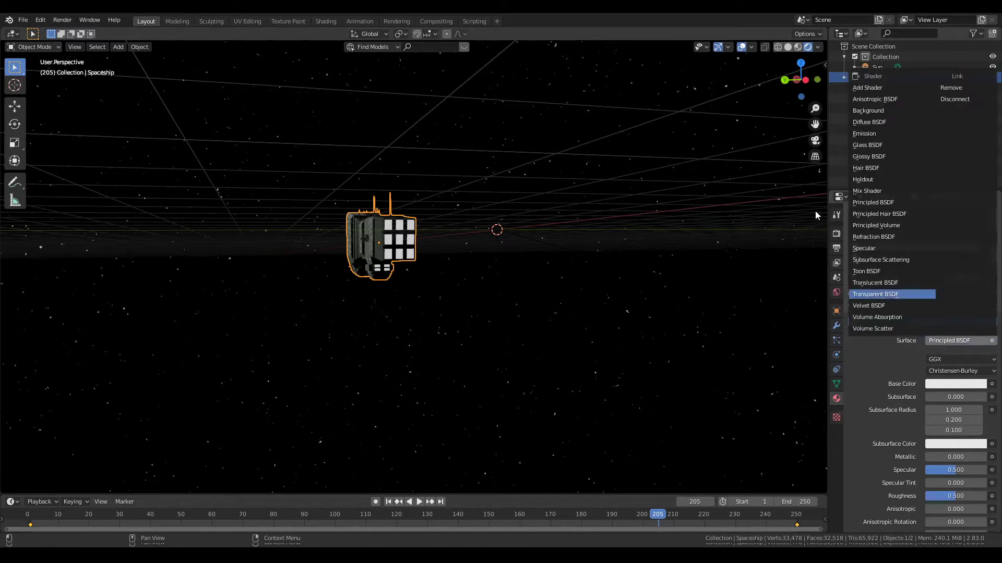
{"action": "left_click", "coordinate": [876, 134]}
Give the emission a pale pink colour and strength 20.
{"action": "left_click", "coordinate": [943, 360]}
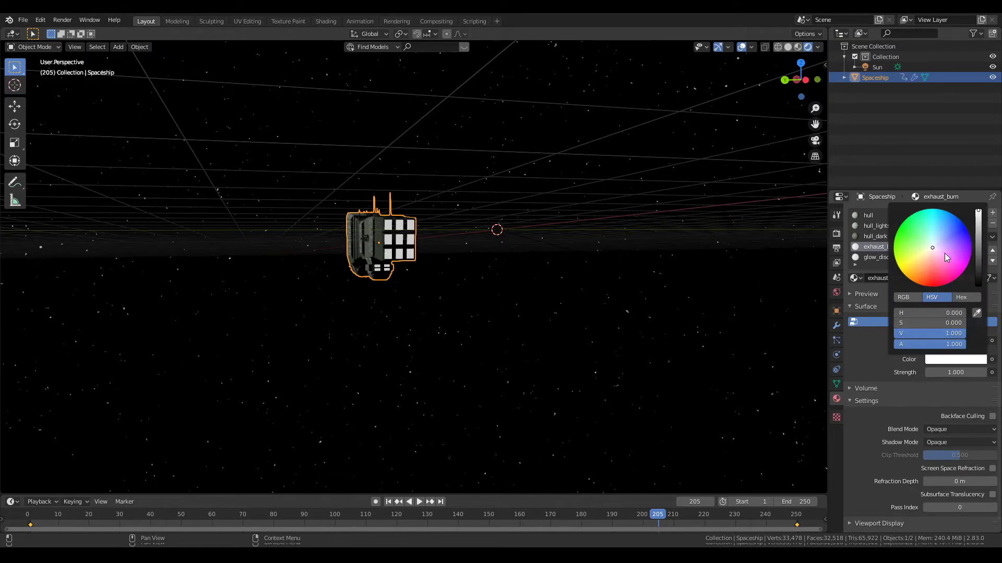
{"action": "left_click", "coordinate": [930, 248]}
{"action": "left_click_drag", "start_coordinate": [930, 250], "coordinate": [930, 255]}
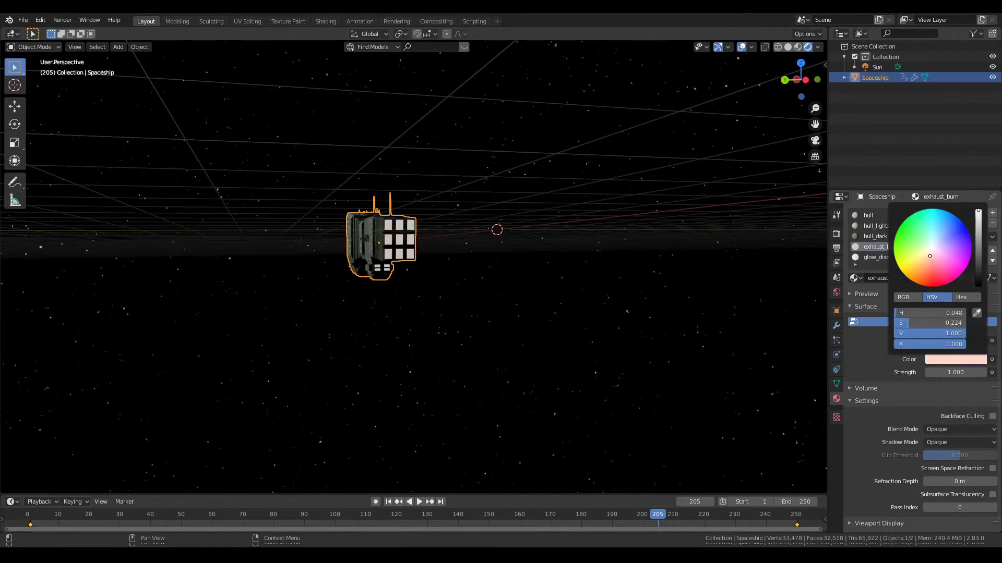
{"action": "left_click", "coordinate": [956, 371]}
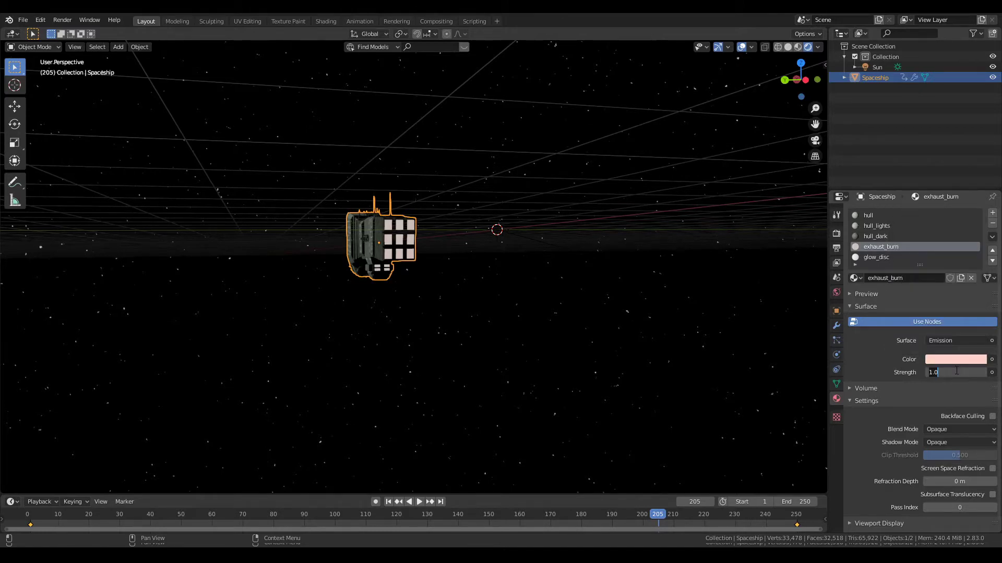
{"action": "type", "text": "20"}
{"action": "key", "text": "Return"}
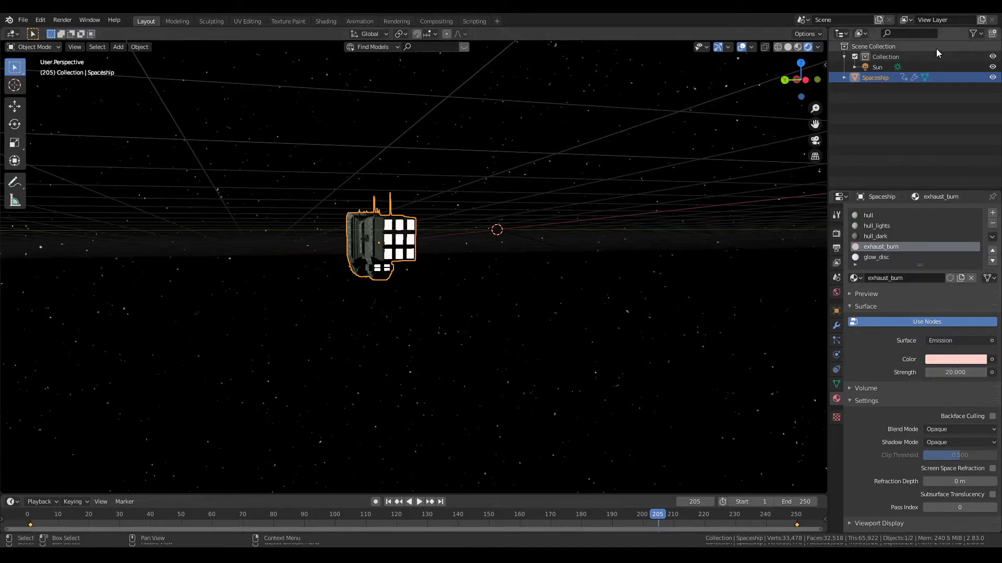
Turn on Bloom in the Eevee render settings and play from frame 10 to watch the windows glow.
{"action": "left_click", "coordinate": [837, 233]}
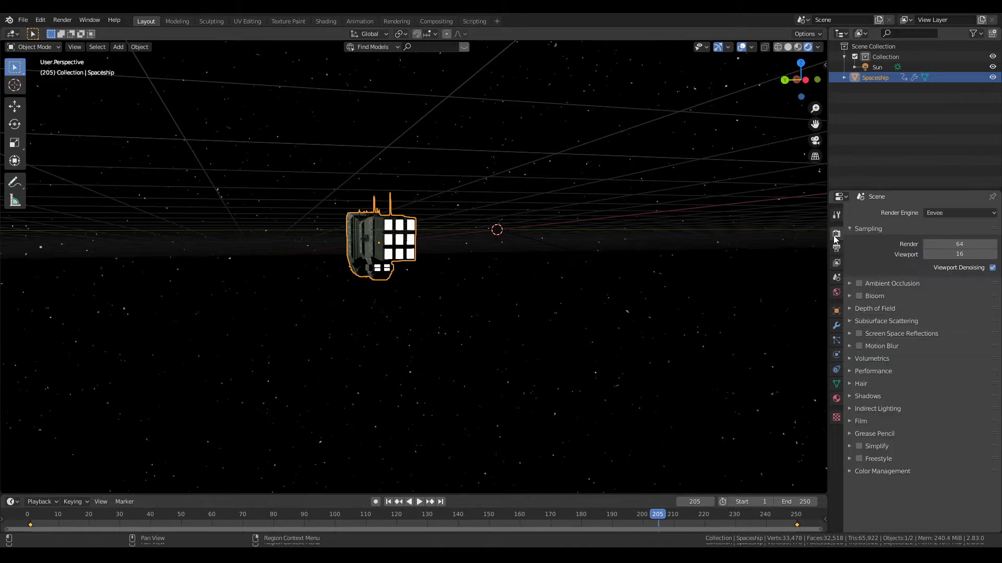
{"action": "left_click", "coordinate": [859, 295]}
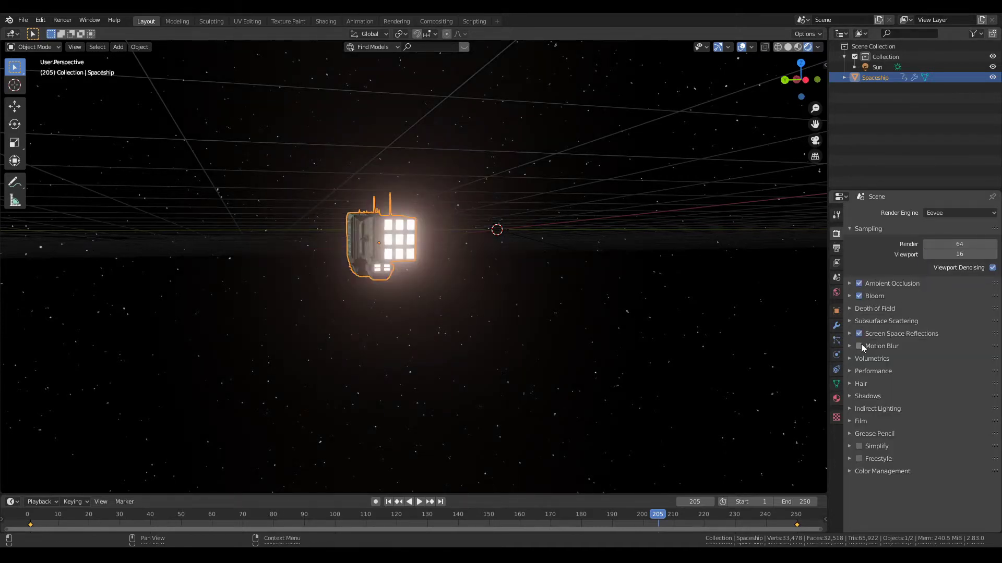
{"action": "middle_click_drag", "start_coordinate": [778, 337], "coordinate": [628, 330]}
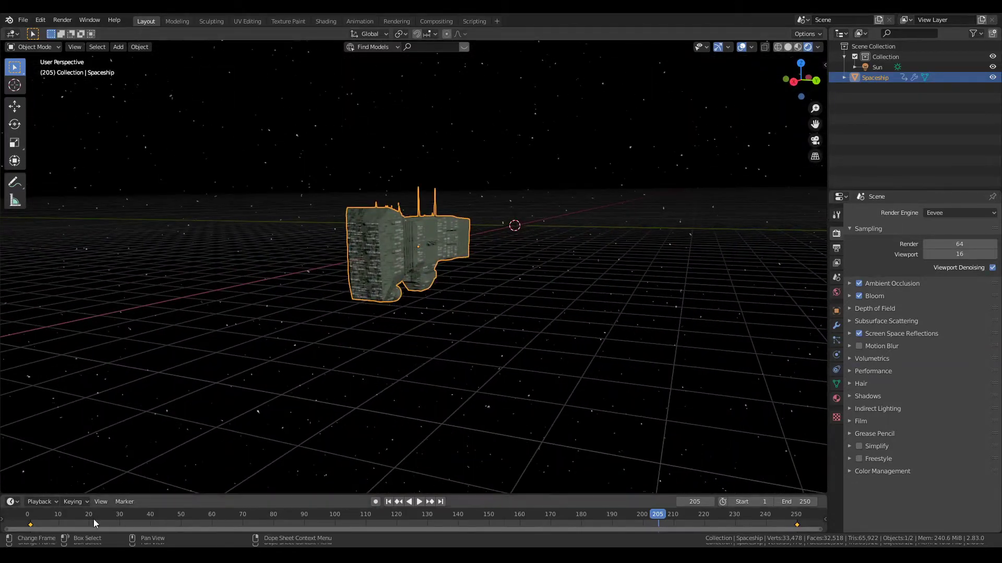
{"action": "left_click_drag", "start_coordinate": [93, 518], "coordinate": [57, 517]}
{"action": "key", "text": "space"}
{"action": "left_click", "coordinate": [527, 339]}
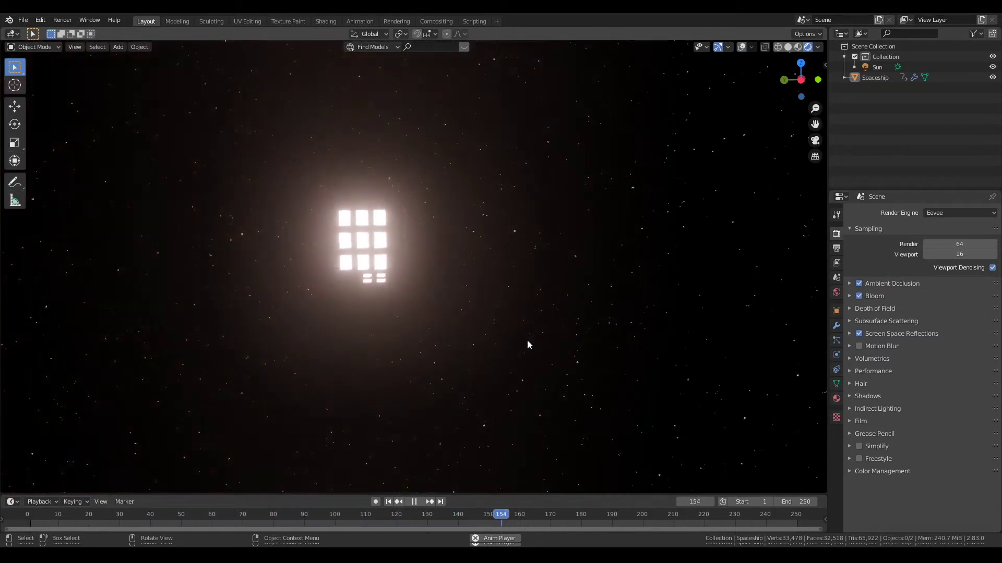
Stop playback at frame 174 and edit the ship's vertices in X-ray from the back ortho view.
{"action": "key", "text": "space"}
{"action": "middle_click_drag", "start_coordinate": [532, 315], "coordinate": [625, 317]}
{"action": "scroll", "coordinate": [684, 311], "scroll_direction": "up", "scroll_amount": 4}
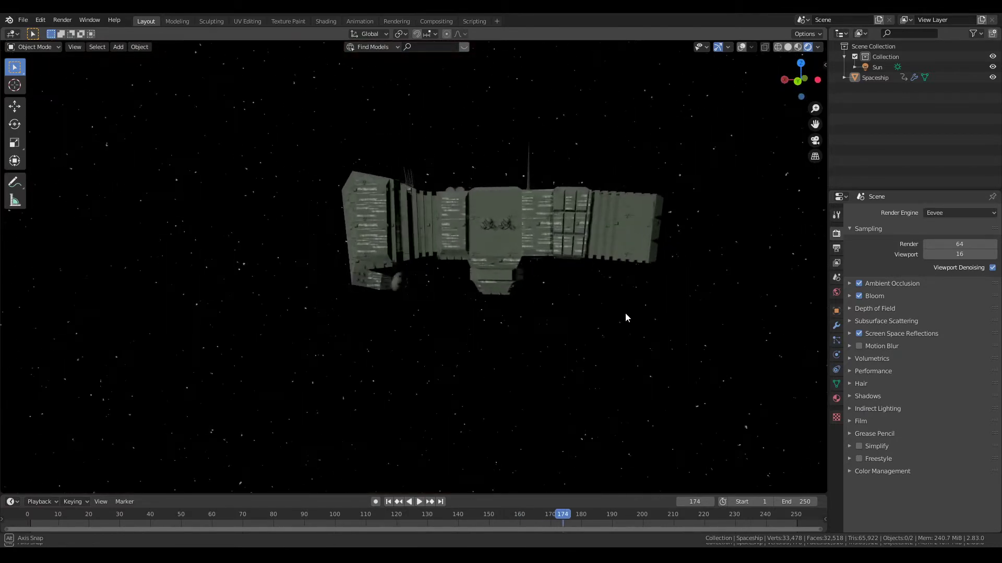
{"action": "key", "text": "Tab"}
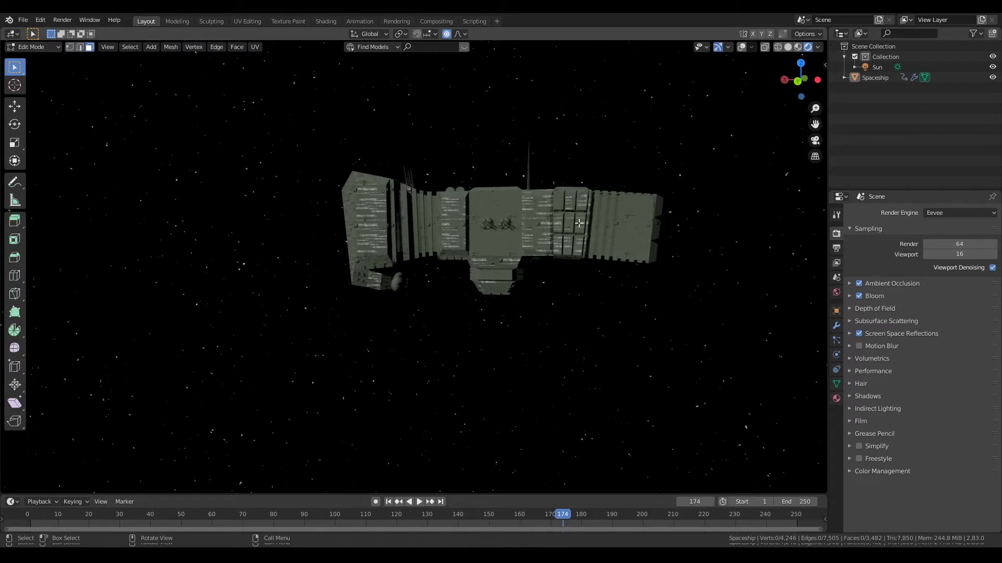
{"action": "key", "text": "Tab"}
{"action": "left_click", "coordinate": [741, 47]}
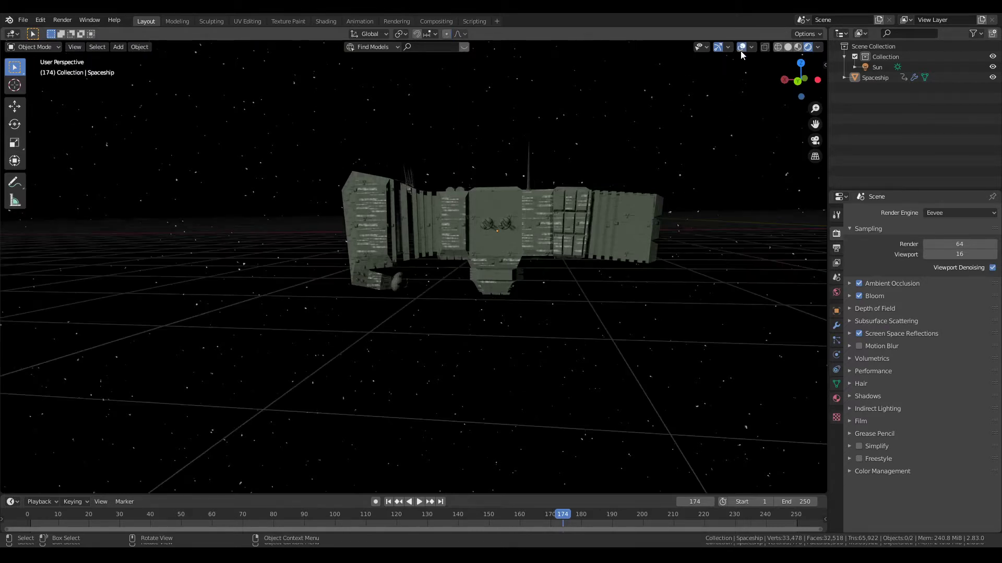
{"action": "left_click", "coordinate": [577, 236]}
{"action": "key", "text": "Tab"}
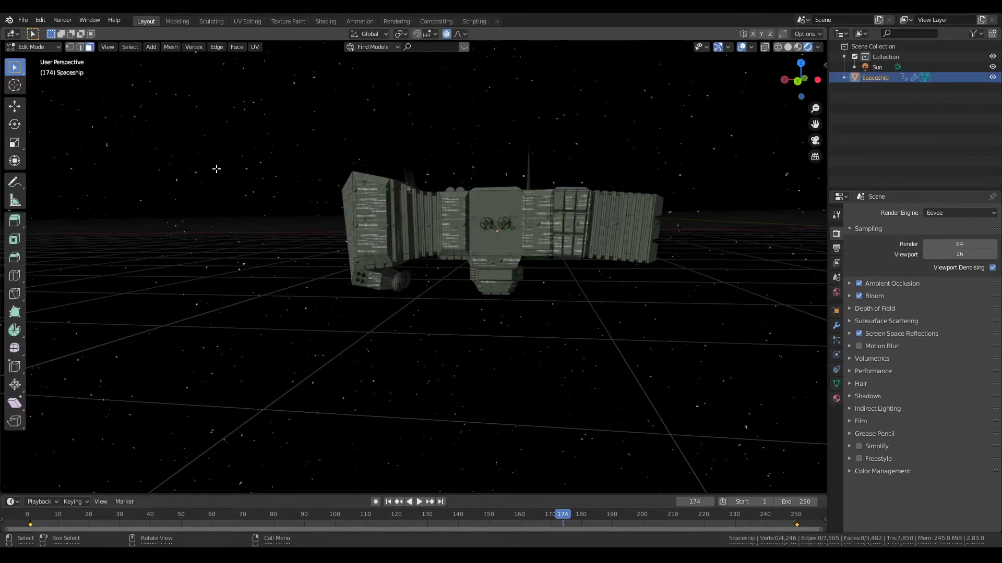
{"action": "left_click", "coordinate": [69, 47]}
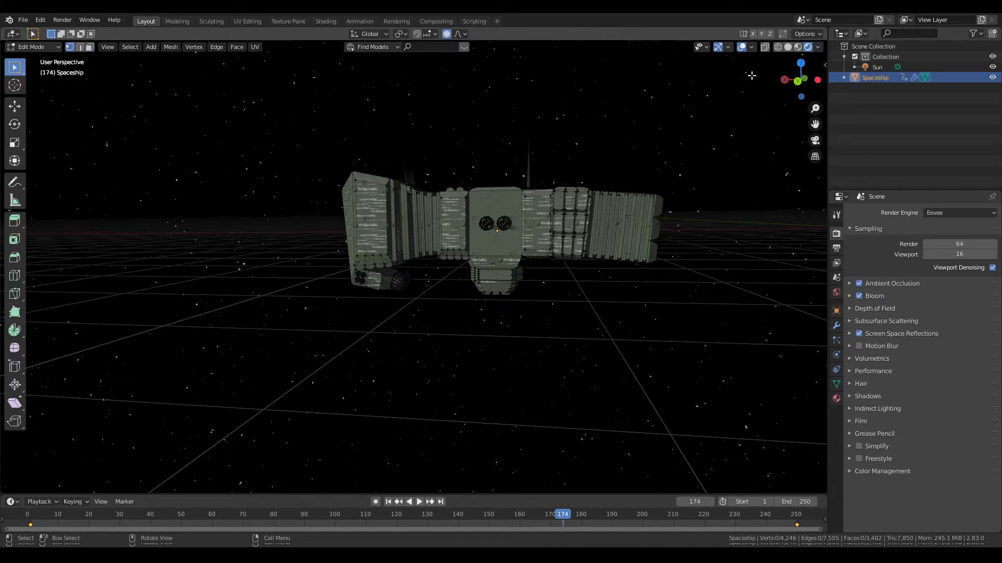
{"action": "left_click", "coordinate": [764, 47]}
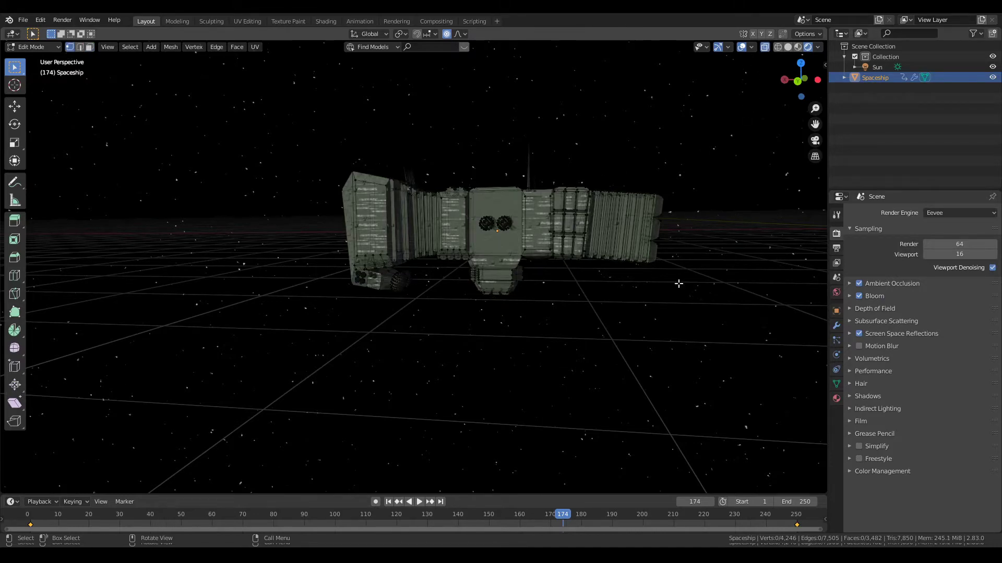
{"action": "key", "text": "KP_3"}
{"action": "key", "text": "KP_1"}
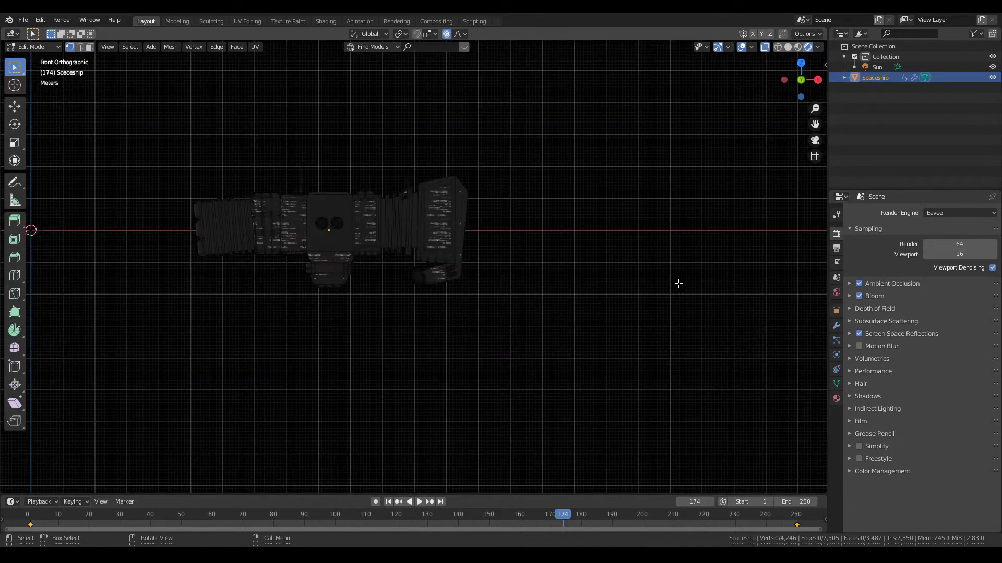
{"action": "key", "text": "ctrl+KP_1"}
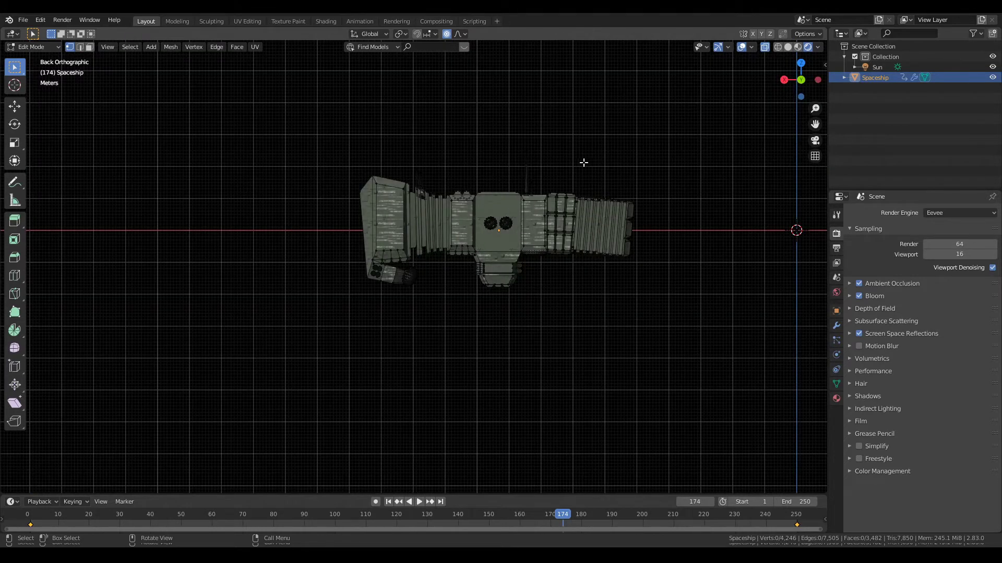
Box-select the ship's rear section and rotate it 4.56° about Y.
{"action": "left_click_drag", "start_coordinate": [580, 162], "coordinate": [694, 299]}
{"action": "key", "text": "r"}
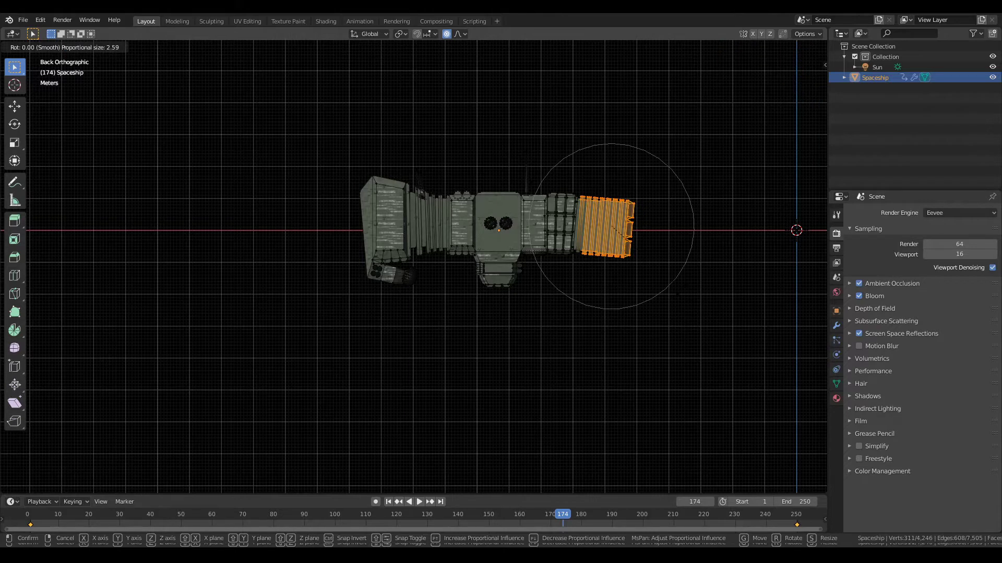
{"action": "key", "text": "x"}
{"action": "key", "text": "y"}
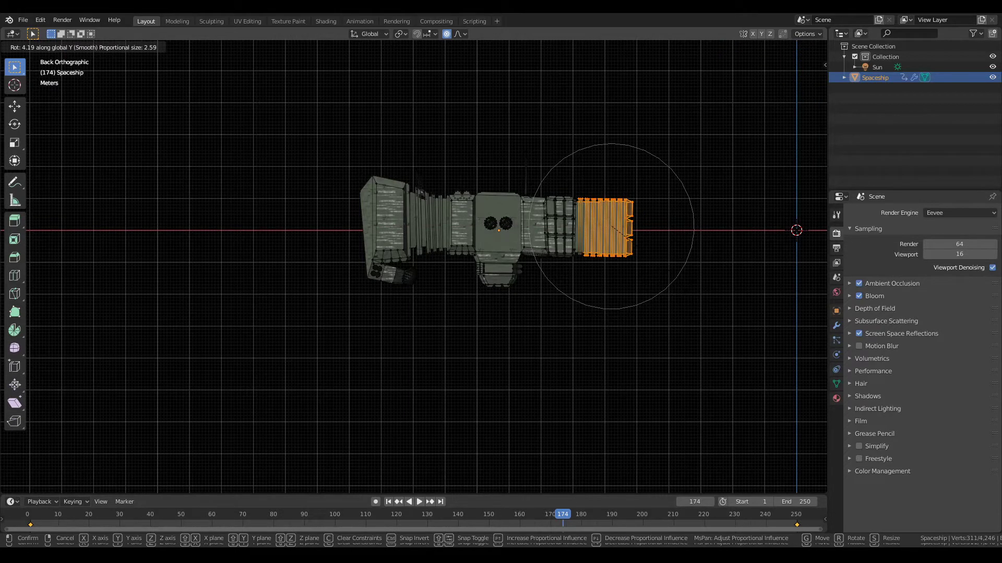
{"action": "left_click", "coordinate": [691, 285]}
Nudge the rear section slightly along Z and clear the selection.
{"action": "key", "text": "g"}
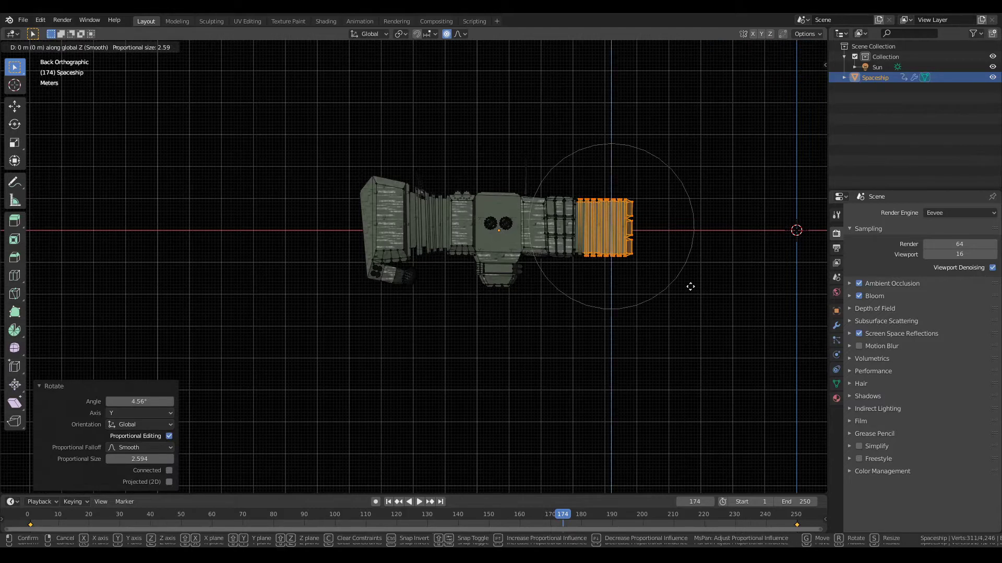
{"action": "key", "text": "z"}
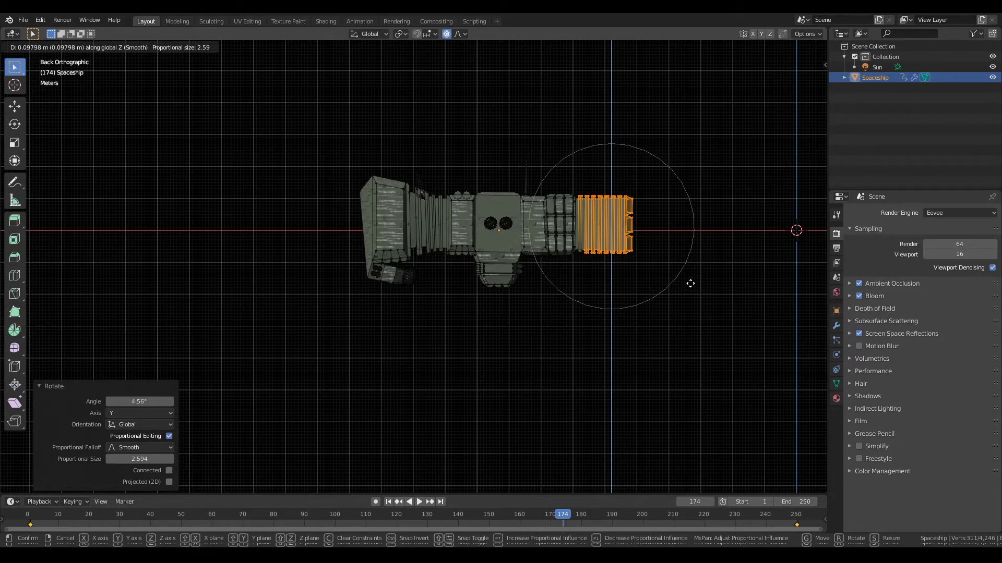
{"action": "left_click", "coordinate": [690, 283]}
{"action": "key", "text": "alt+a"}
{"action": "mouse_move", "coordinate": [649, 297]}
{"action": "middle_mouse_down"}
{"action": "mouse_move", "coordinate": [666, 297]}
{"action": "mouse_move", "coordinate": [641, 307]}
{"action": "middle_mouse_up"}
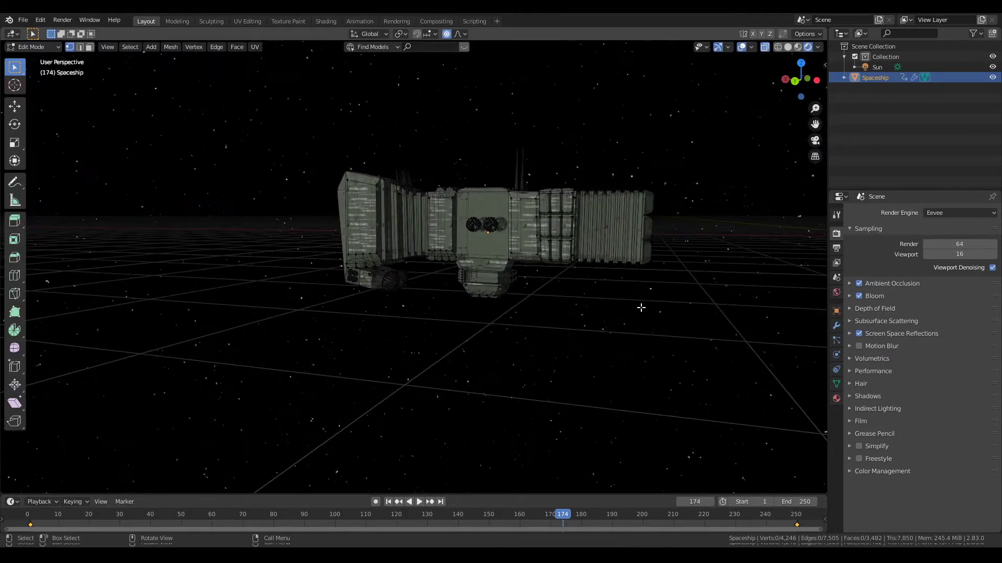
Turn X-ray off, return to Object Mode, and inspect the ship from below and the side.
{"action": "left_click", "coordinate": [764, 50]}
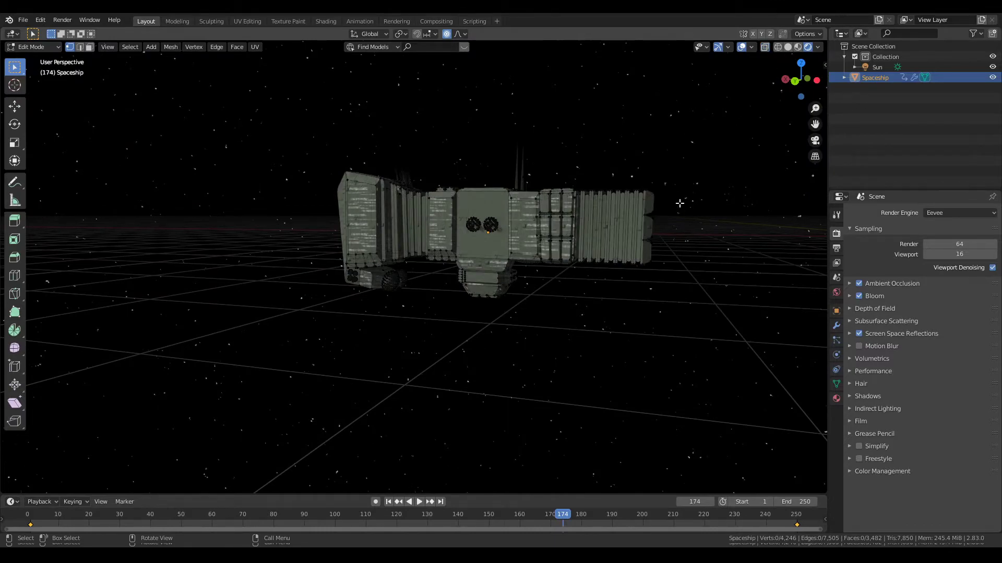
{"action": "key", "text": "Tab"}
{"action": "middle_click_drag", "start_coordinate": [444, 333], "coordinate": [512, 297]}
{"action": "key", "text": "alt+a"}
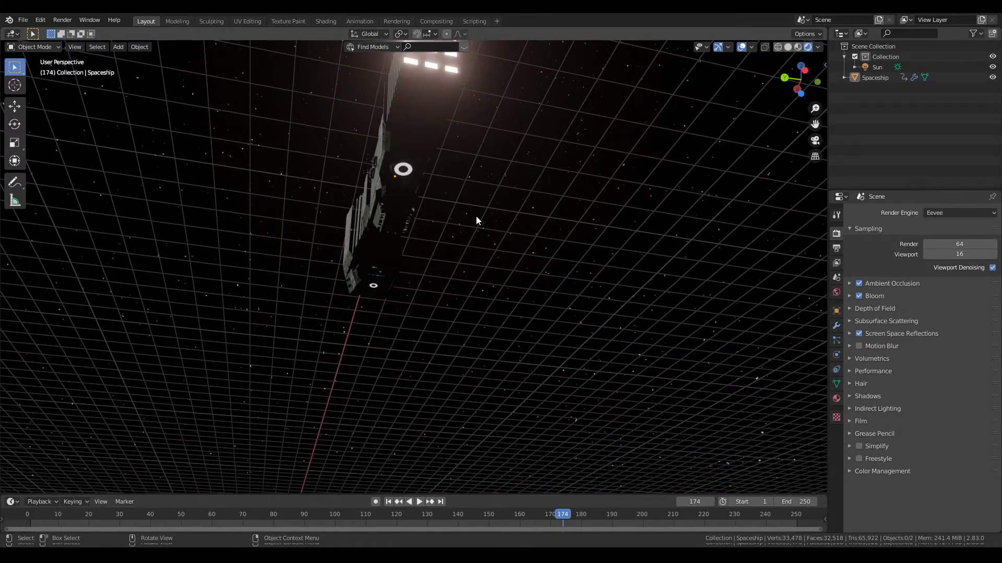
{"action": "middle_click_drag", "start_coordinate": [476, 219], "coordinate": [514, 211]}
{"action": "left_click", "coordinate": [498, 201]}
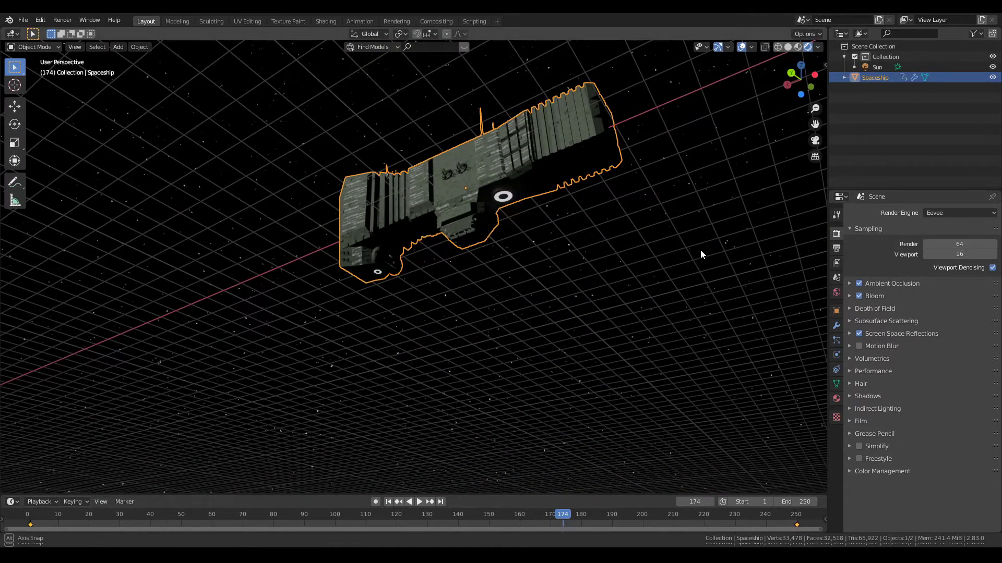
{"action": "middle_click_drag", "start_coordinate": [700, 250], "coordinate": [417, 221]}
{"action": "left_click", "coordinate": [657, 288]}
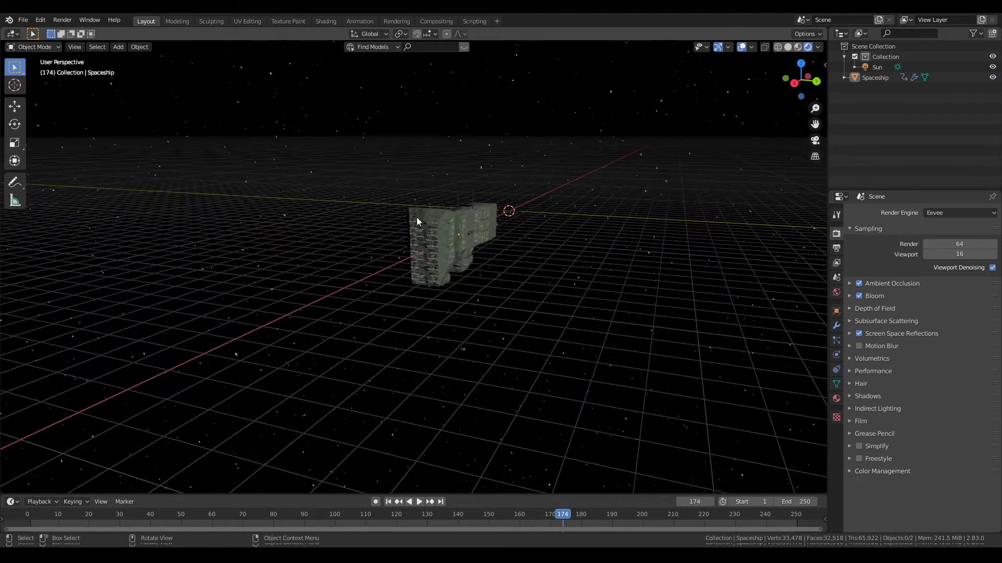
{"action": "left_click", "coordinate": [23, 19]}
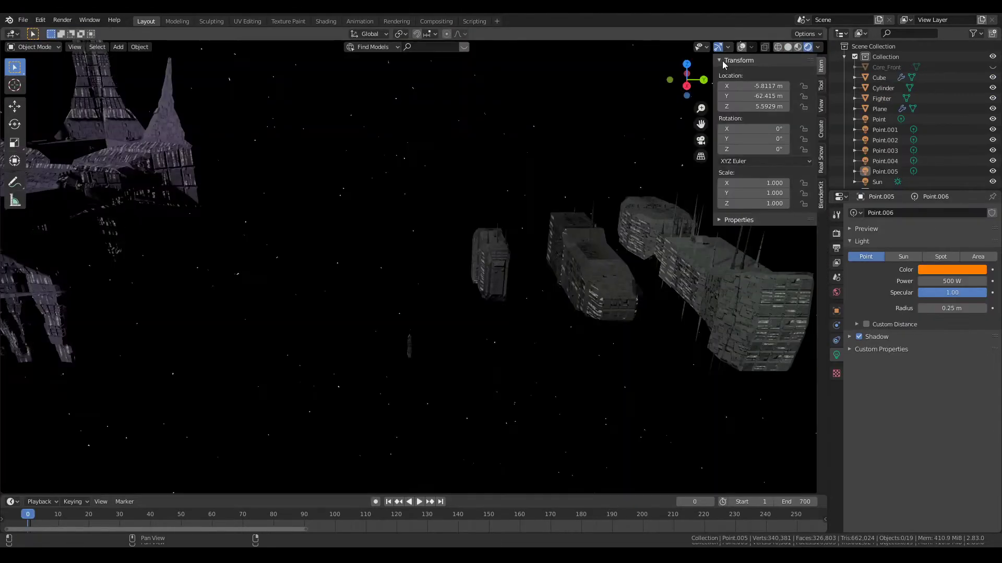
Try rotating Spaceship.002 90° about Z, then undo it to restore its original heading.
{"action": "left_click", "coordinate": [722, 61]}
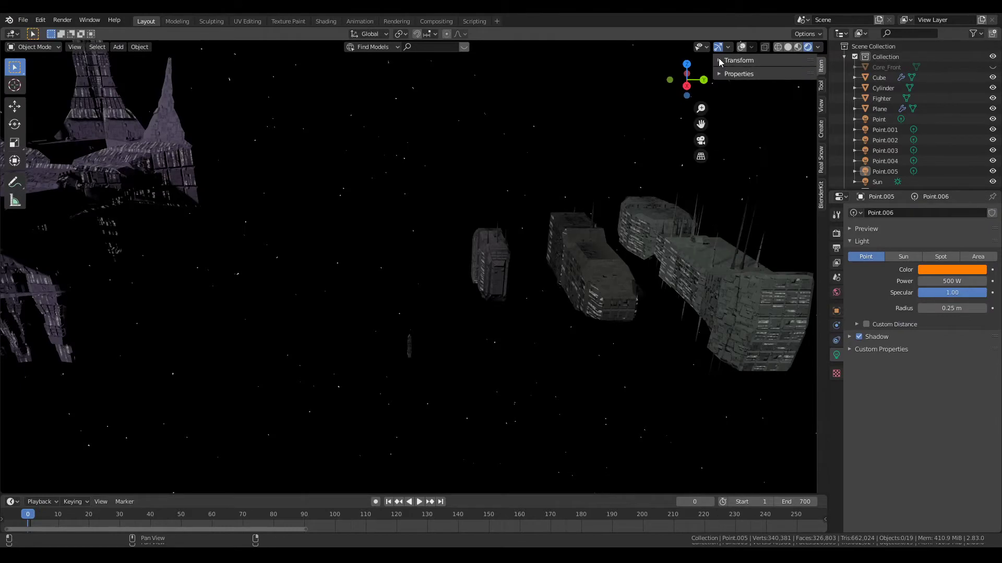
{"action": "middle_click_drag", "start_coordinate": [561, 268], "coordinate": [559, 265]}
{"action": "left_click", "coordinate": [352, 212]}
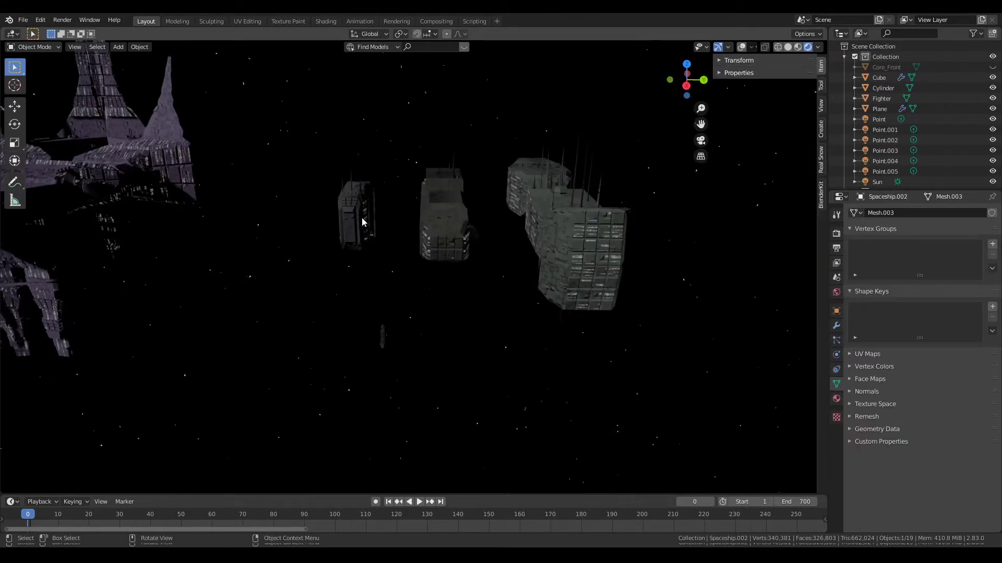
{"action": "left_click", "coordinate": [742, 46]}
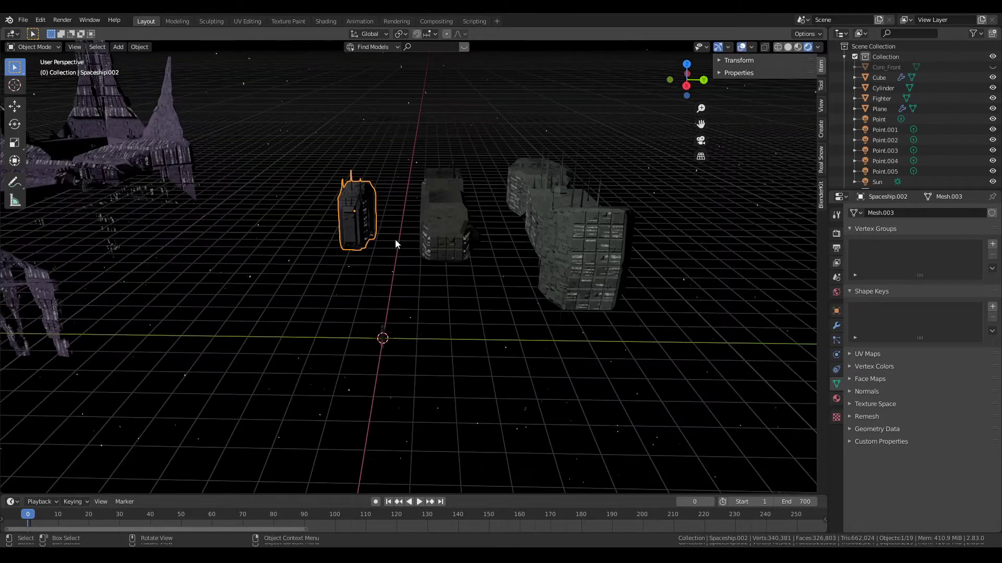
{"action": "key", "text": "r"}
{"action": "key", "text": "z"}
{"action": "key", "text": "9"}
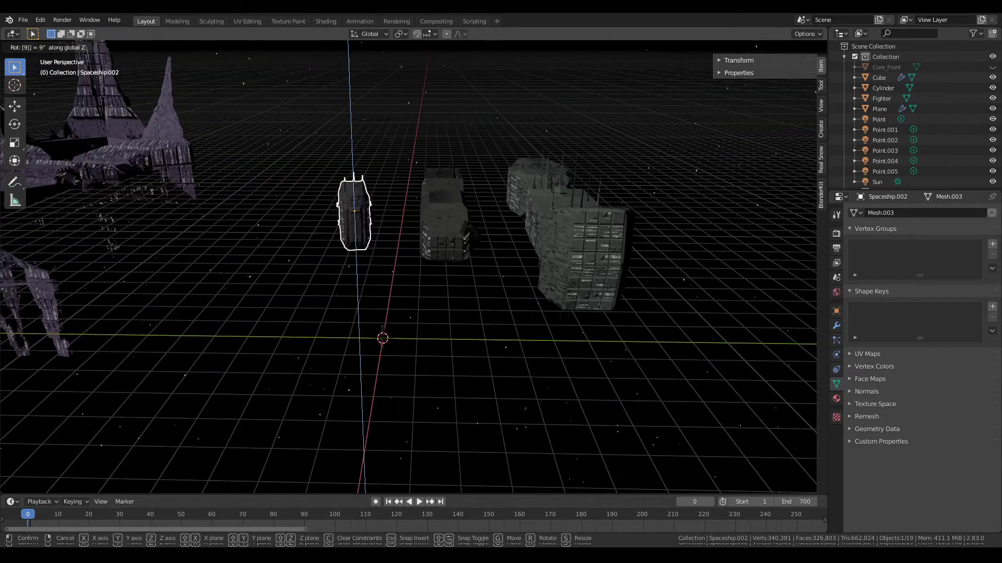
{"action": "key", "text": "0"}
{"action": "key", "text": "Return"}
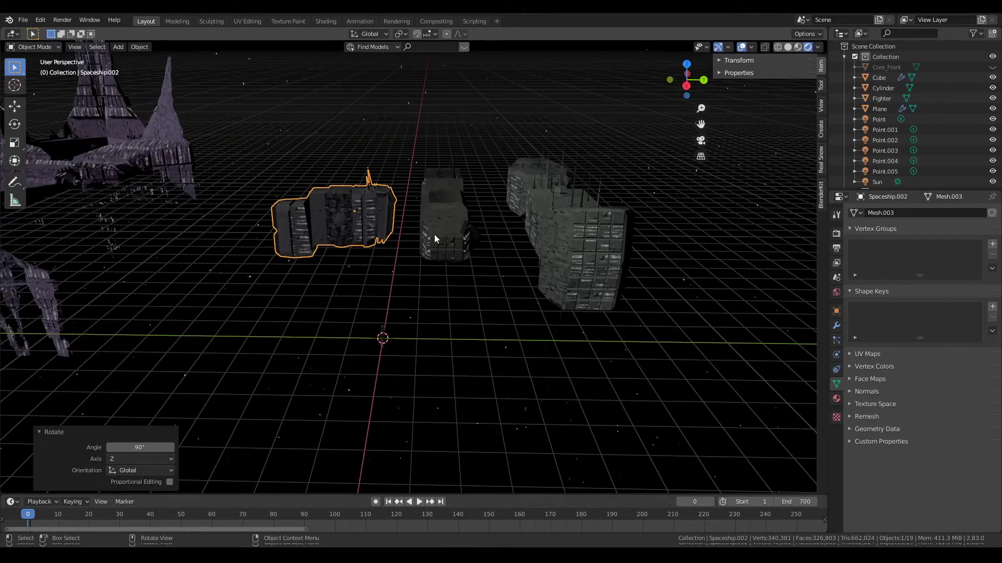
{"action": "key", "text": "r"}
{"action": "key", "text": "z"}
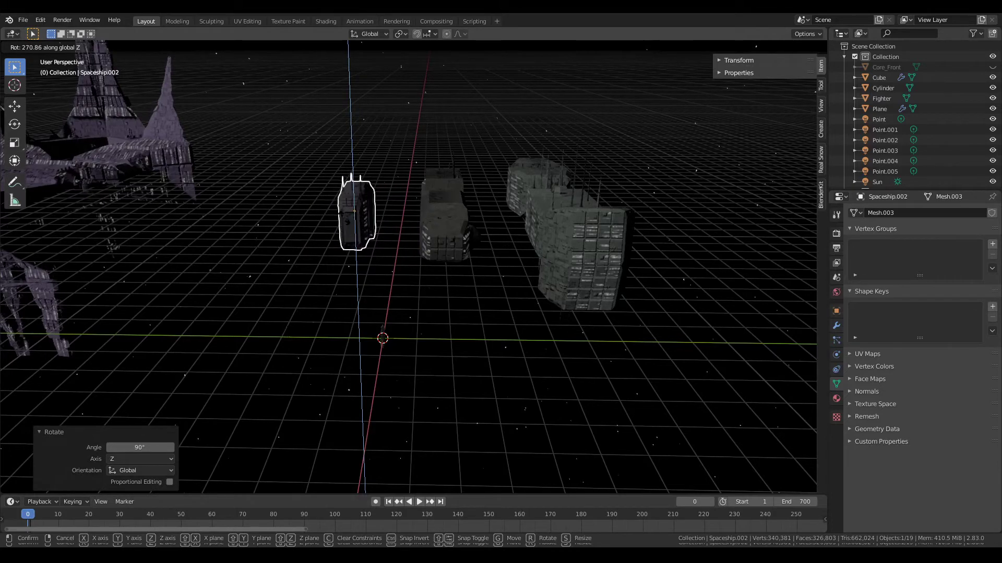
{"action": "key", "text": "Escape"}
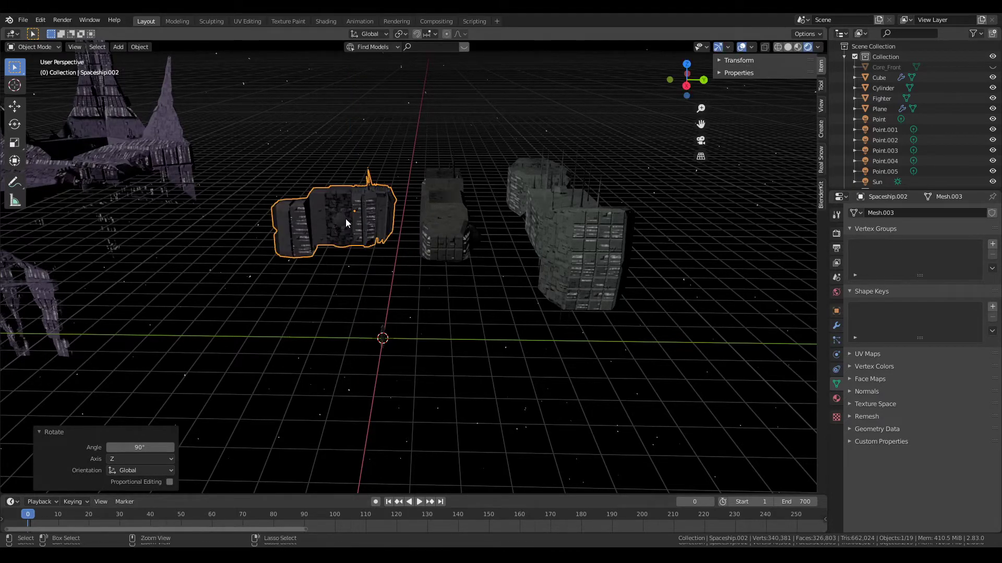
{"action": "key", "text": "ctrl+z"}
Turn Spaceship.005 and then Spaceship.006 to new headings around the Z axis.
{"action": "left_click", "coordinate": [439, 229]}
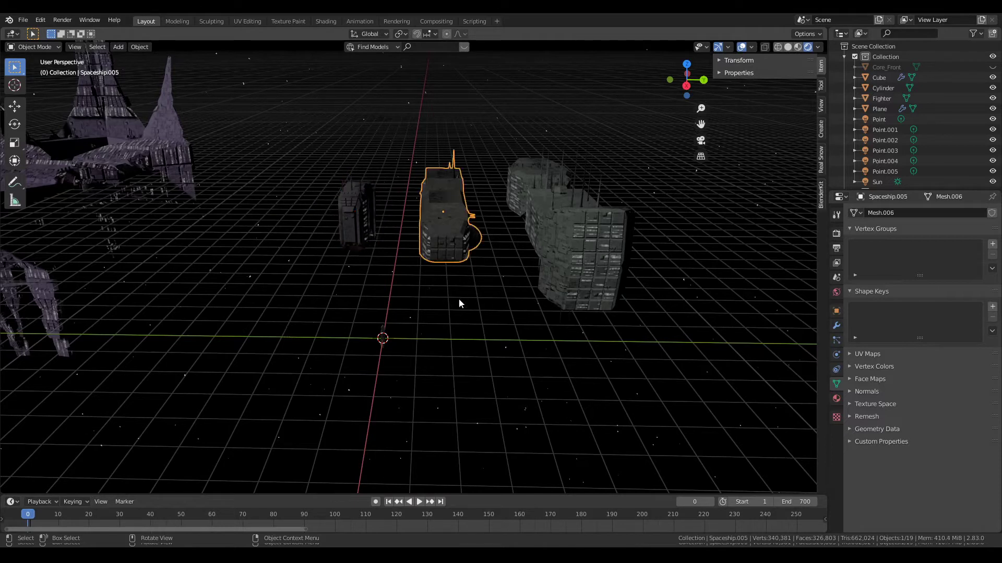
{"action": "key", "text": "r"}
{"action": "key", "text": "z"}
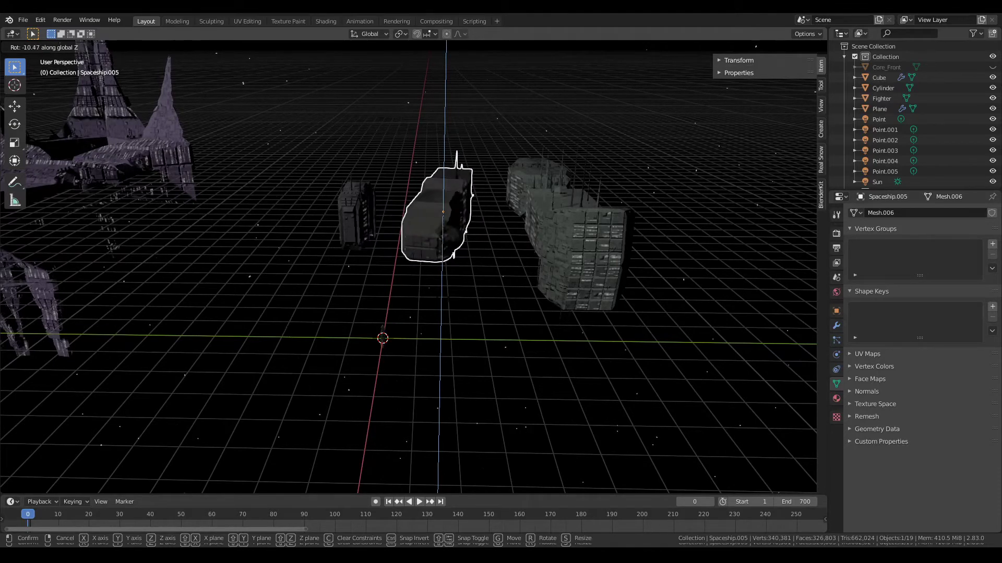
{"action": "left_click", "coordinate": [455, 304]}
{"action": "middle_click_drag", "start_coordinate": [624, 312], "coordinate": [658, 317]}
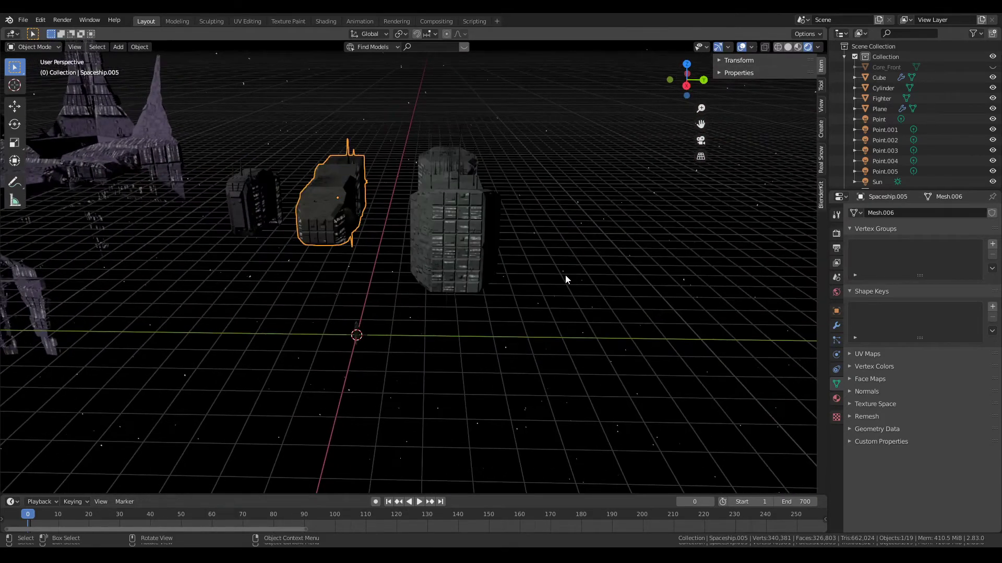
{"action": "left_click", "coordinate": [476, 228]}
{"action": "key", "text": "r"}
{"action": "key", "text": "z"}
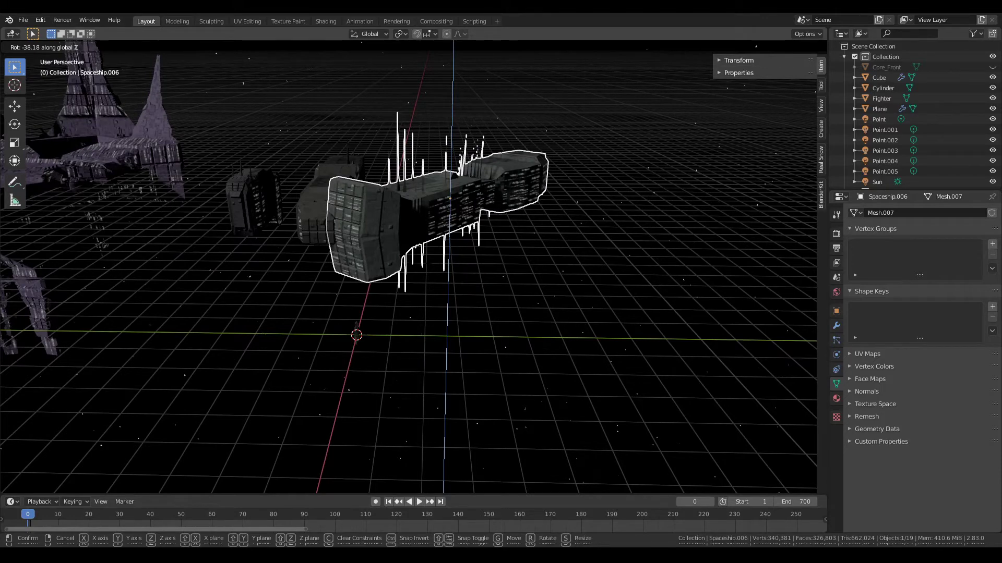
{"action": "left_click", "coordinate": [437, 270]}
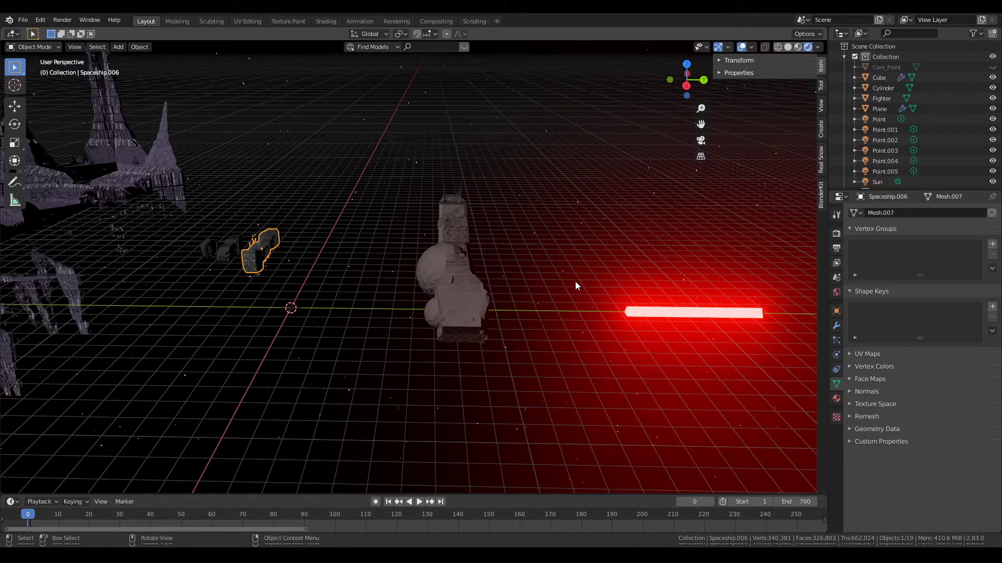
Hide the glowing red Cylinder bar.
{"action": "left_click", "coordinate": [667, 297]}
{"action": "key", "text": "h"}
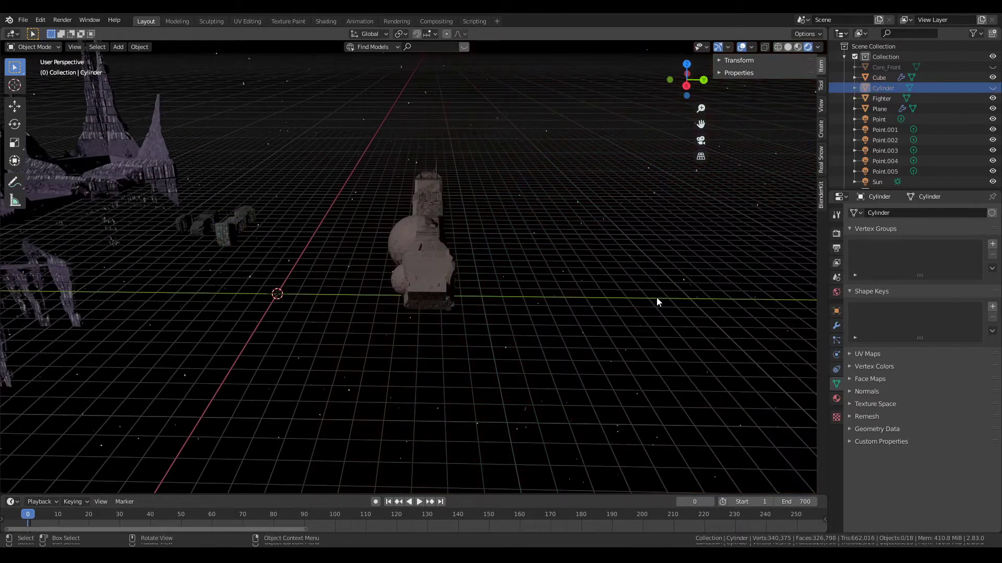
{"action": "scroll", "coordinate": [448, 257], "scroll_direction": "up", "scroll_amount": 5}
{"action": "scroll", "coordinate": [447, 258], "scroll_direction": "down", "scroll_amount": 5}
Start a Z rotation on Spaceship.004, cancel it, and orbit around the row of ships.
{"action": "left_click", "coordinate": [433, 258]}
{"action": "key", "text": "r"}
{"action": "key", "text": "z"}
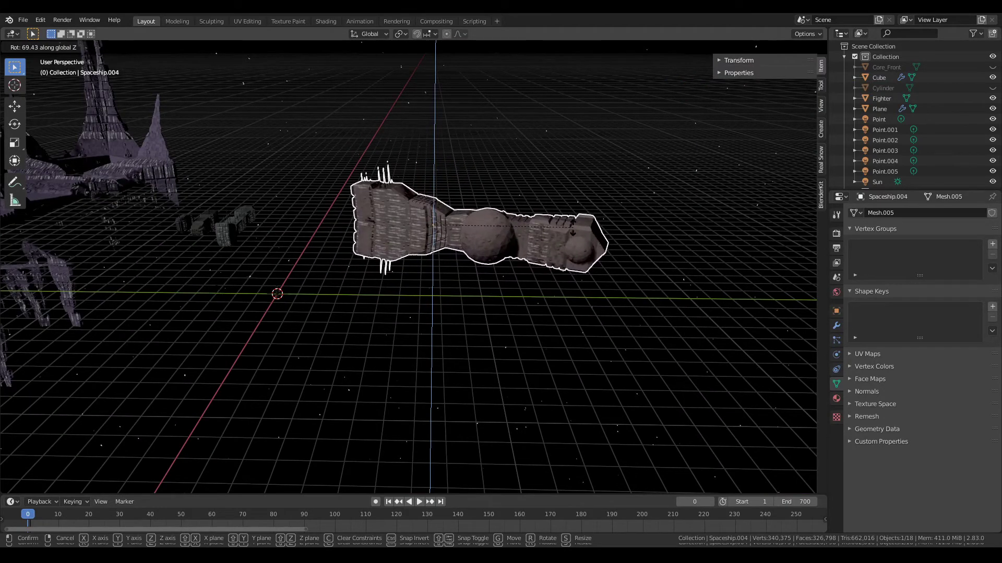
{"action": "key", "text": "Escape"}
{"action": "middle_click_drag", "start_coordinate": [417, 271], "coordinate": [370, 301]}
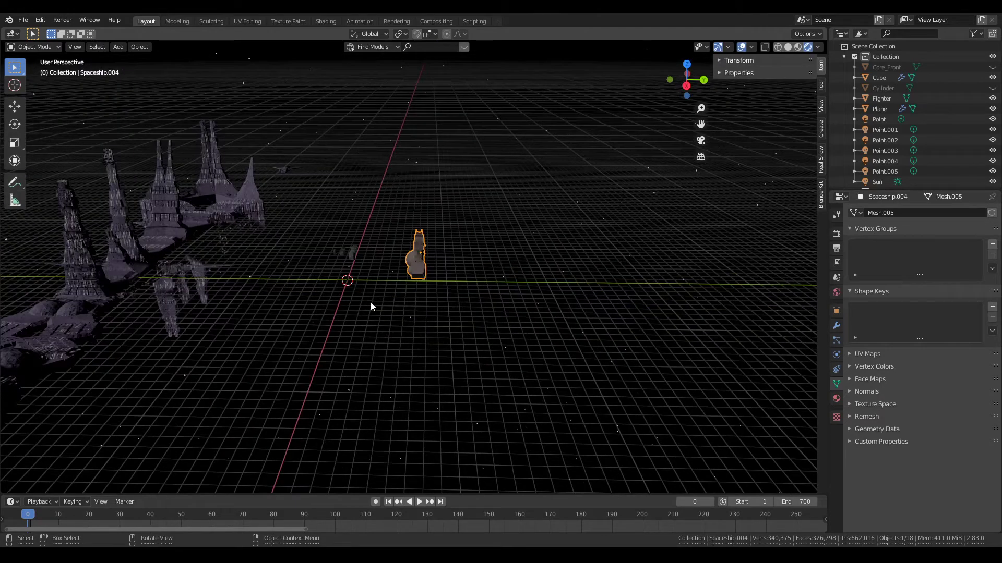
{"action": "left_click", "coordinate": [360, 309]}
{"action": "middle_click_drag", "start_coordinate": [321, 336], "coordinate": [430, 299]}
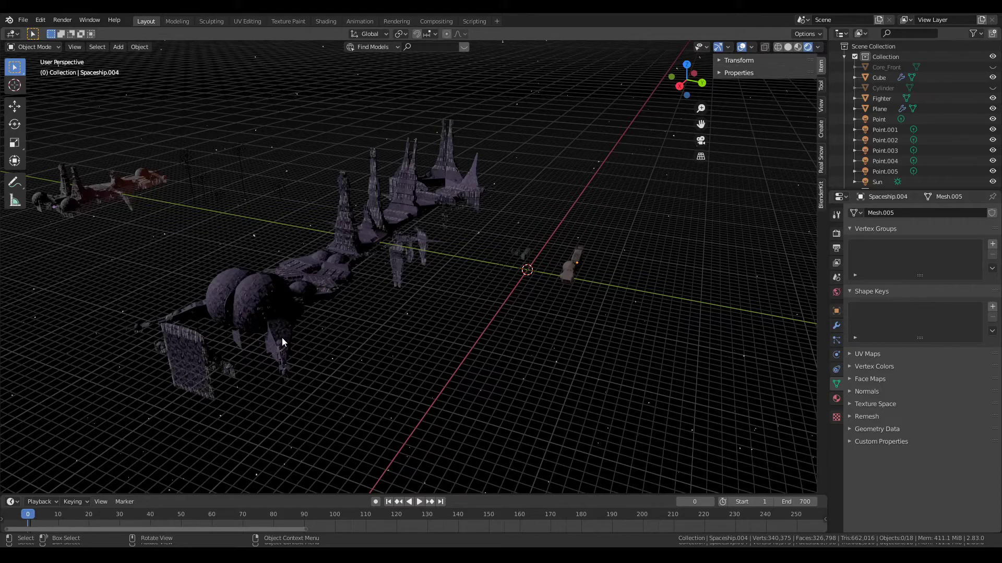
{"action": "middle_click_drag", "start_coordinate": [293, 338], "coordinate": [362, 333]}
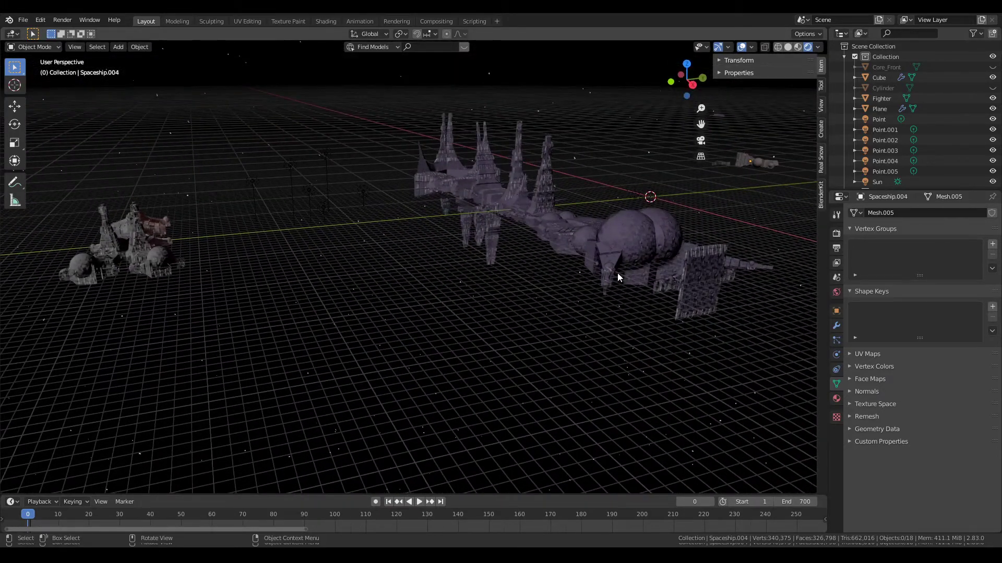
{"action": "middle_click_drag", "start_coordinate": [535, 211], "coordinate": [587, 235]}
{"action": "middle_click_drag", "start_coordinate": [384, 255], "coordinate": [481, 343]}
{"action": "scroll", "coordinate": [241, 253], "scroll_direction": "up", "scroll_amount": 3}
{"action": "middle_click_drag", "start_coordinate": [669, 361], "coordinate": [631, 371]}
{"action": "scroll", "coordinate": [628, 372], "scroll_direction": "up", "scroll_amount": 5}
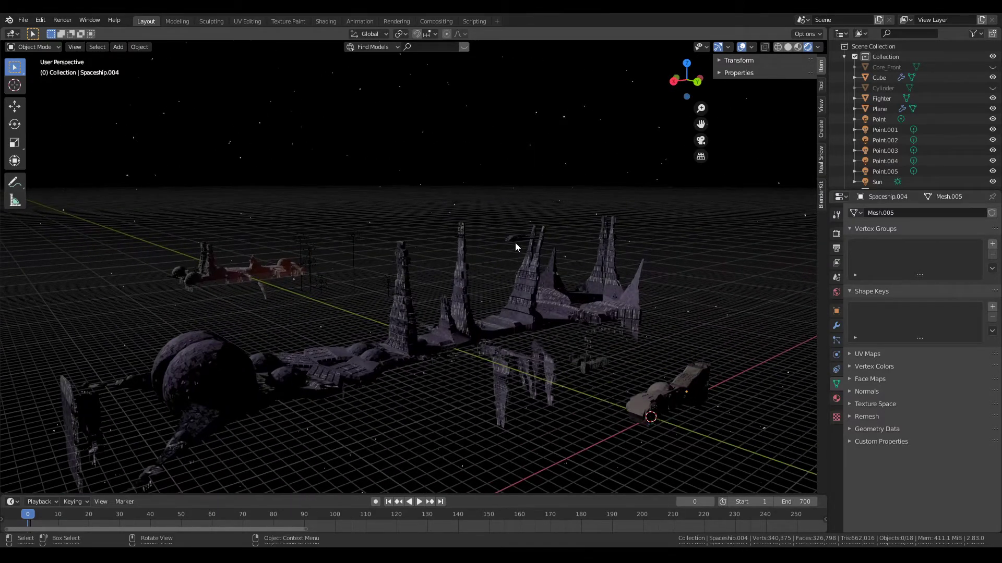
{"action": "left_click", "coordinate": [515, 242]}
Move the Fighter 3.7274 m along the X axis.
{"action": "middle_click_drag", "start_coordinate": [523, 248], "coordinate": [536, 277]}
{"action": "scroll", "coordinate": [537, 278], "scroll_direction": "up", "scroll_amount": 5}
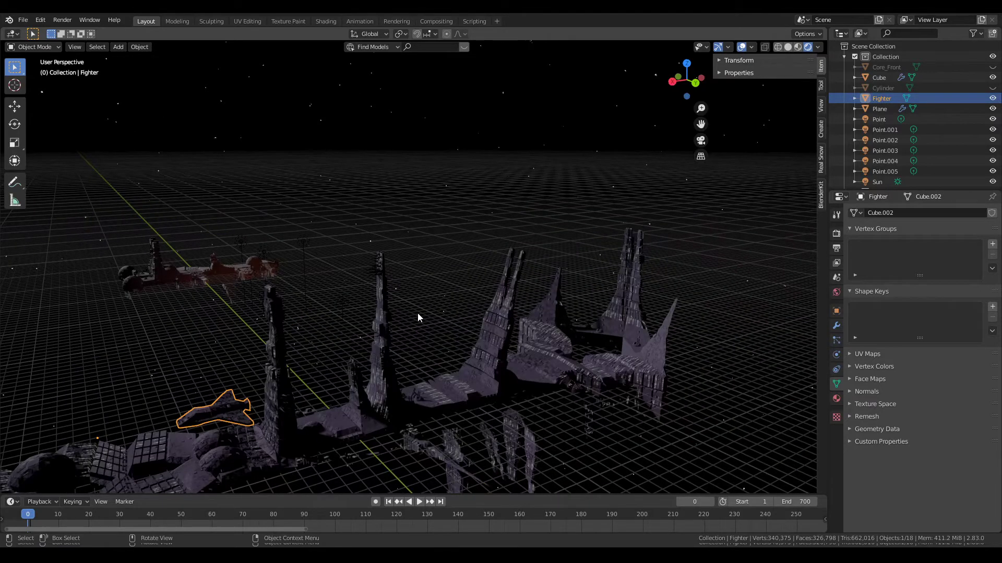
{"action": "scroll", "coordinate": [418, 312], "scroll_direction": "up", "scroll_amount": 3}
{"action": "middle_click_drag", "start_coordinate": [418, 313], "coordinate": [420, 308]}
{"action": "key", "text": "g"}
{"action": "key", "text": "x"}
{"action": "left_click", "coordinate": [308, 147]}
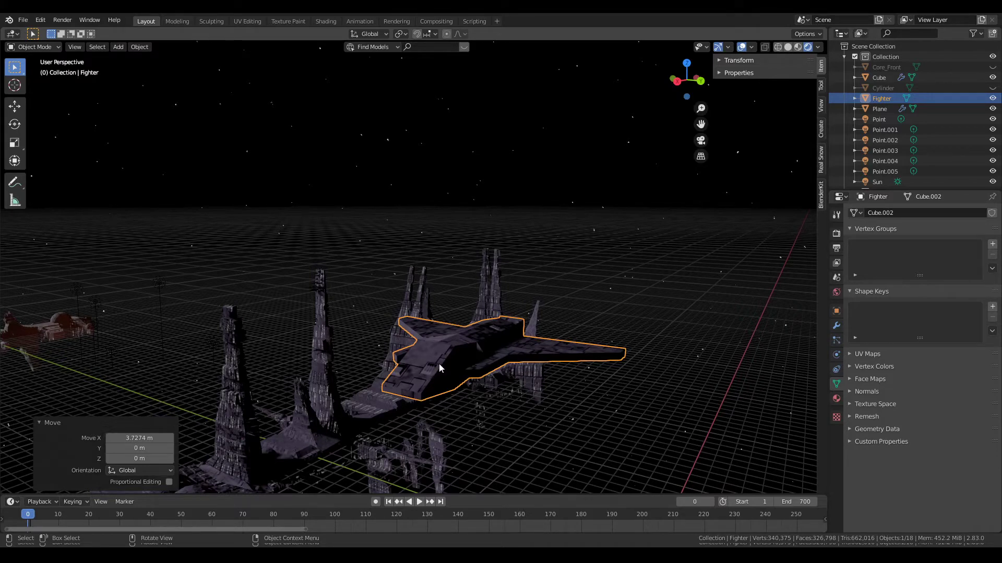
{"action": "middle_click_drag", "start_coordinate": [439, 363], "coordinate": [535, 324]}
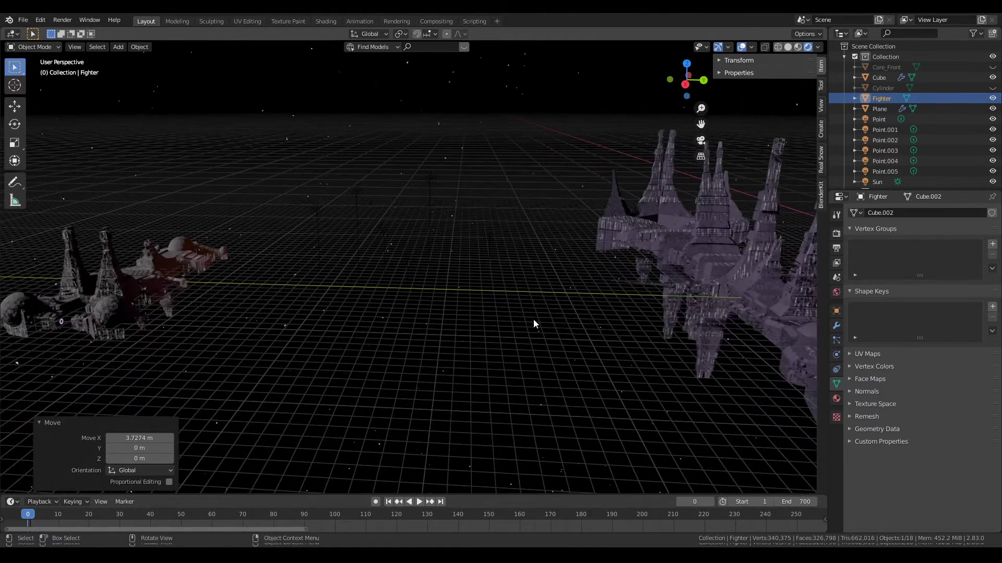
Select the big purple ship, the Cube behind it, then Spaceship.001.
{"action": "left_click", "coordinate": [766, 296]}
{"action": "left_click", "coordinate": [765, 296]}
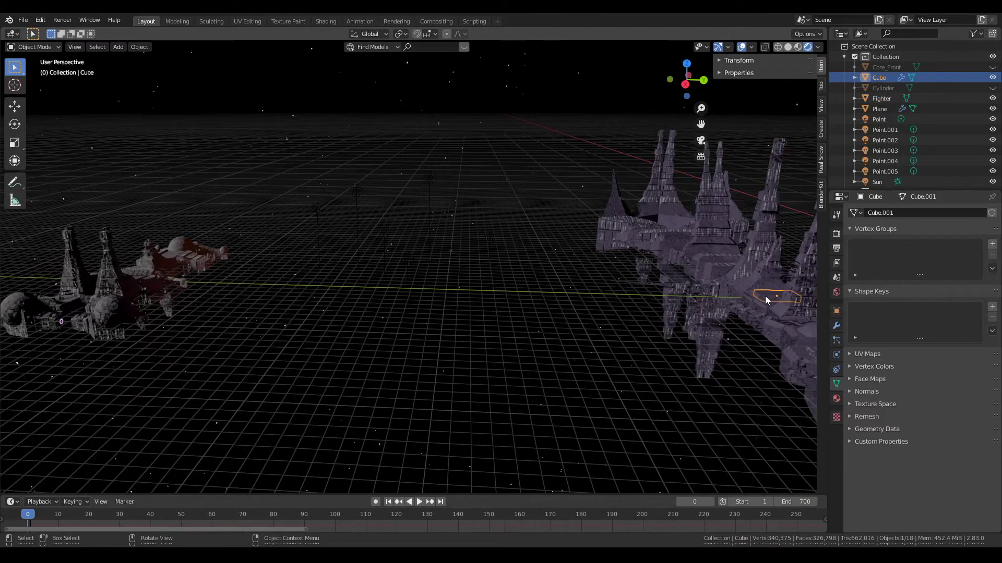
{"action": "left_click", "coordinate": [160, 289]}
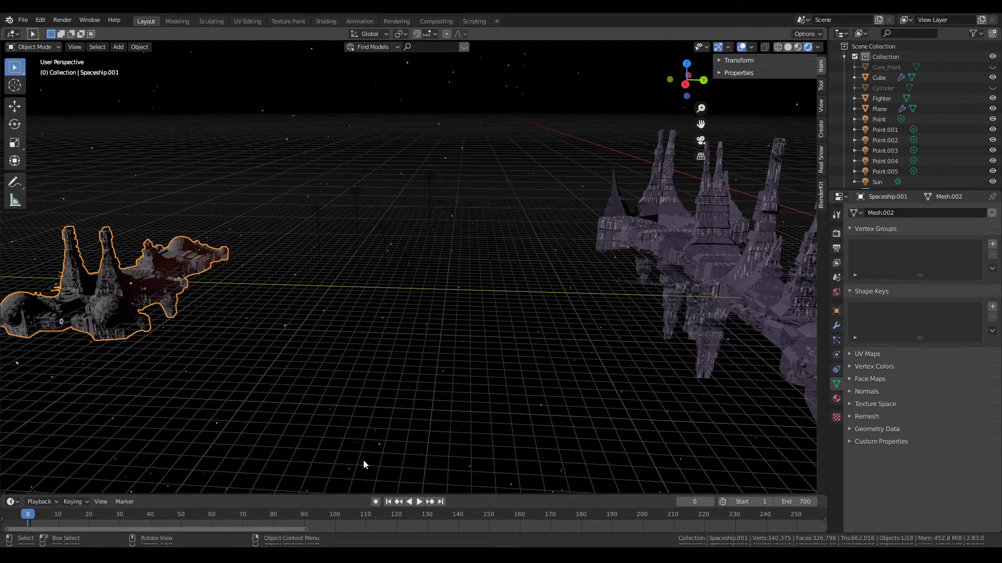
Play the swarm animation while selecting the purple ship, the Cube and the Plane, then stop playback.
{"action": "left_click", "coordinate": [481, 296]}
{"action": "key", "text": "space"}
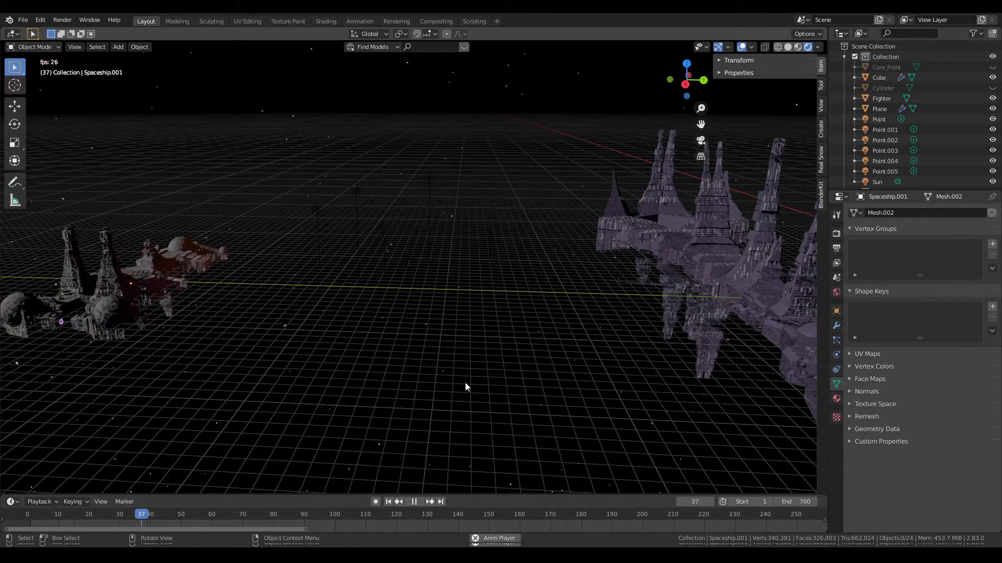
{"action": "left_click", "coordinate": [703, 302]}
{"action": "left_click", "coordinate": [696, 302]}
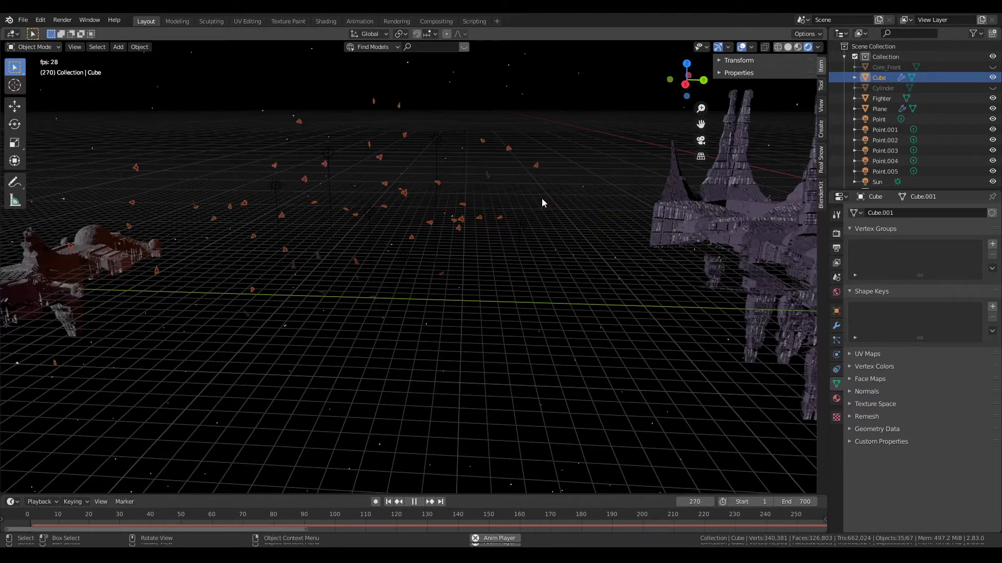
{"action": "left_click", "coordinate": [321, 254]}
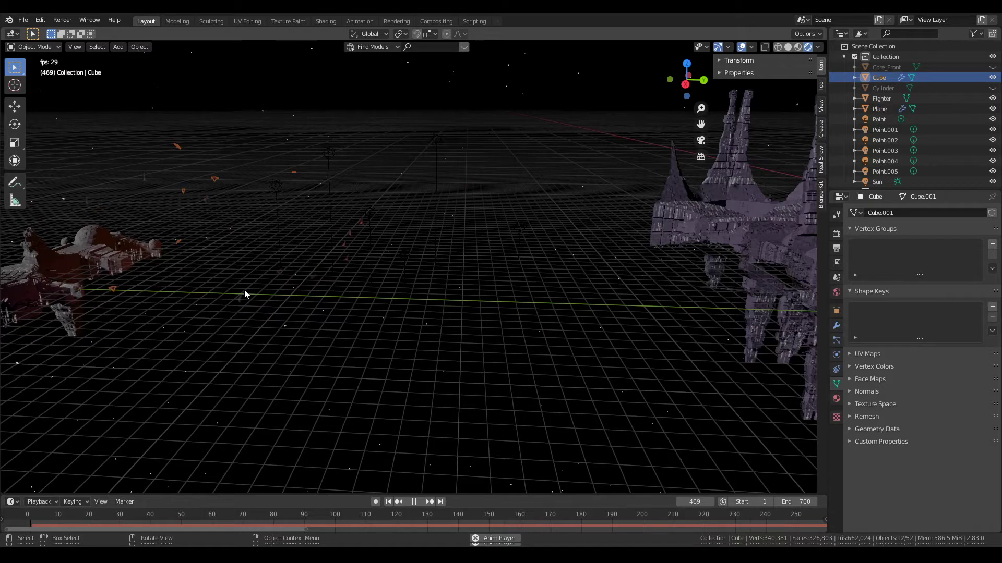
{"action": "key", "text": "space"}
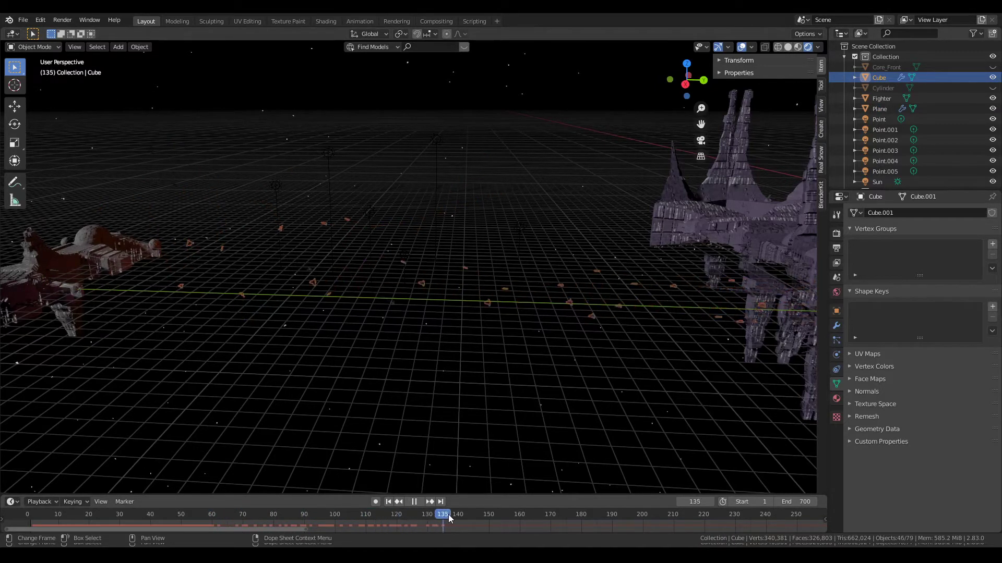
Jump to frame 142 and delete the Plane object.
{"action": "left_click_drag", "start_coordinate": [459, 518], "coordinate": [464, 517]}
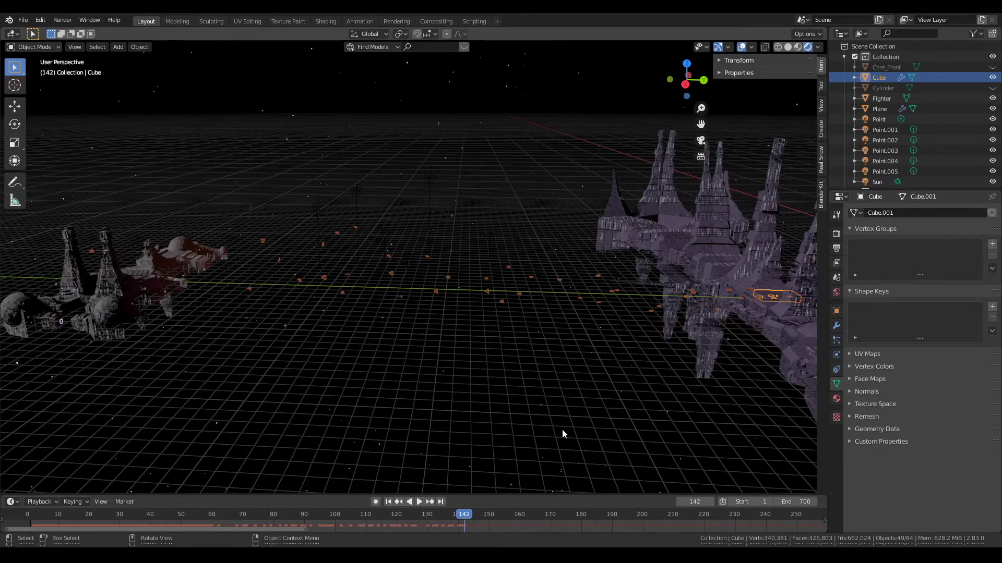
{"action": "key", "text": "Delete"}
{"action": "middle_click_drag", "start_coordinate": [562, 434], "coordinate": [835, 384]}
In the Cube's boid rules, move Follow Leader above Fight and resume playback.
{"action": "left_click", "coordinate": [836, 341]}
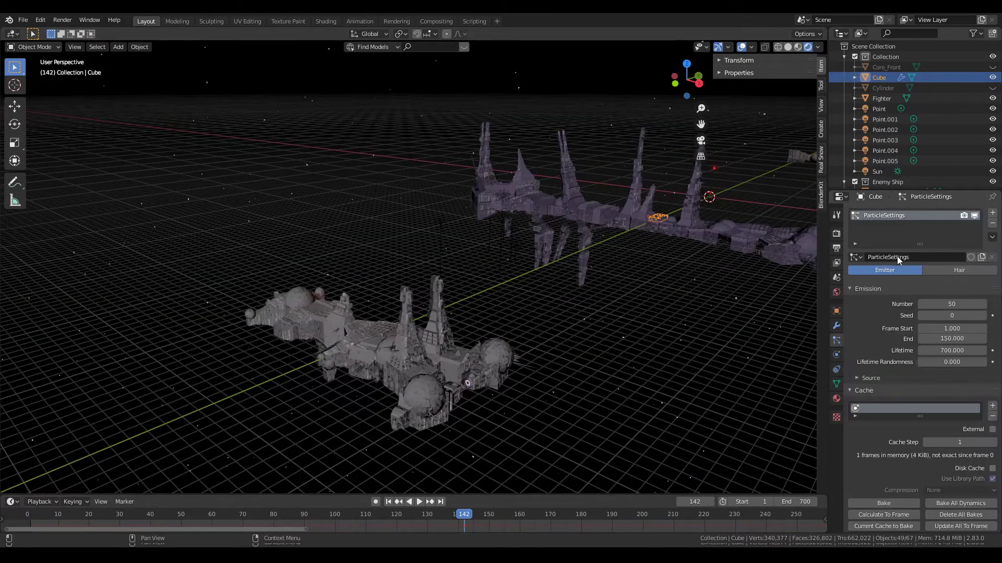
{"action": "scroll", "coordinate": [922, 426], "scroll_direction": "down", "scroll_amount": 15}
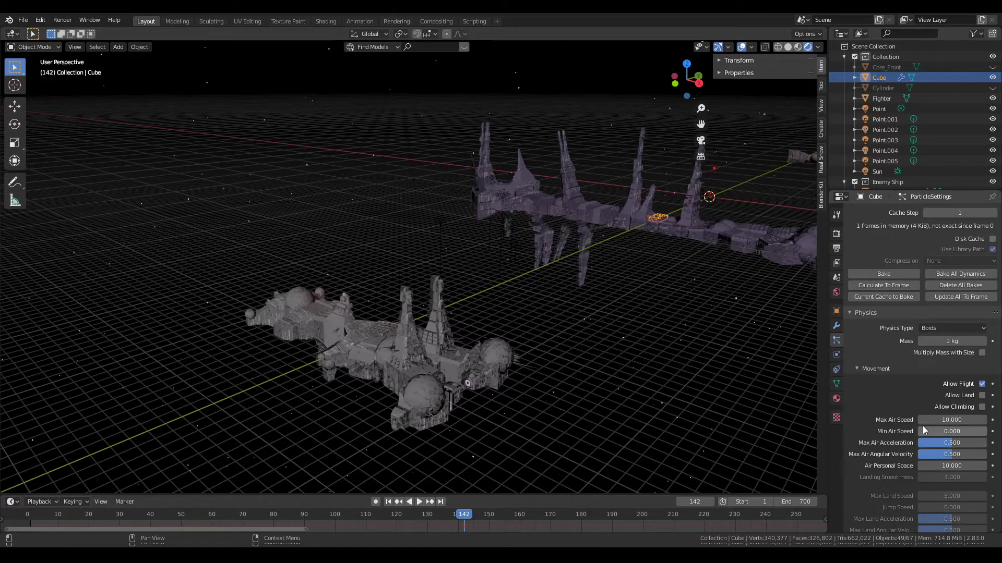
{"action": "scroll", "coordinate": [919, 425], "scroll_direction": "down", "scroll_amount": 12}
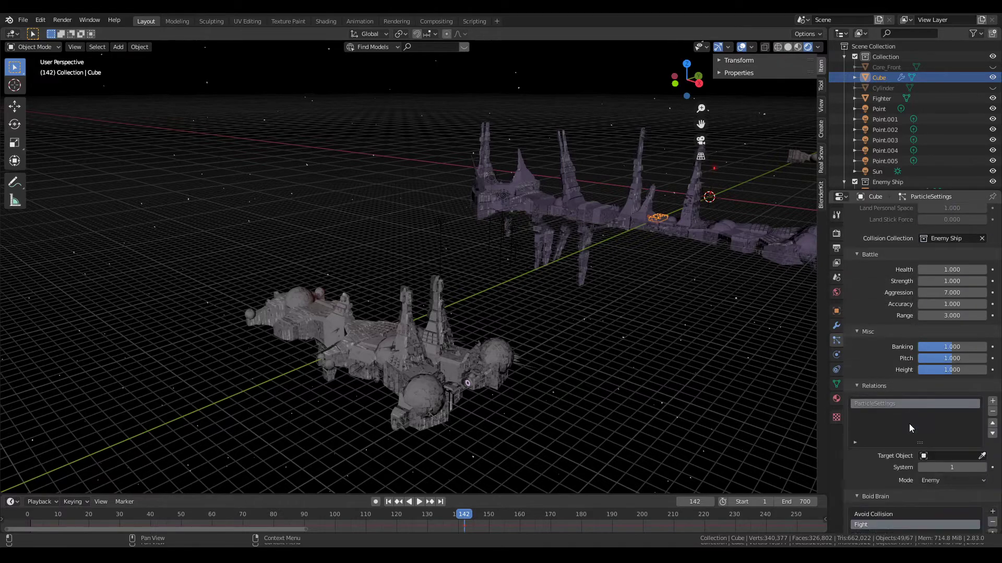
{"action": "scroll", "coordinate": [910, 425], "scroll_direction": "down", "scroll_amount": 6}
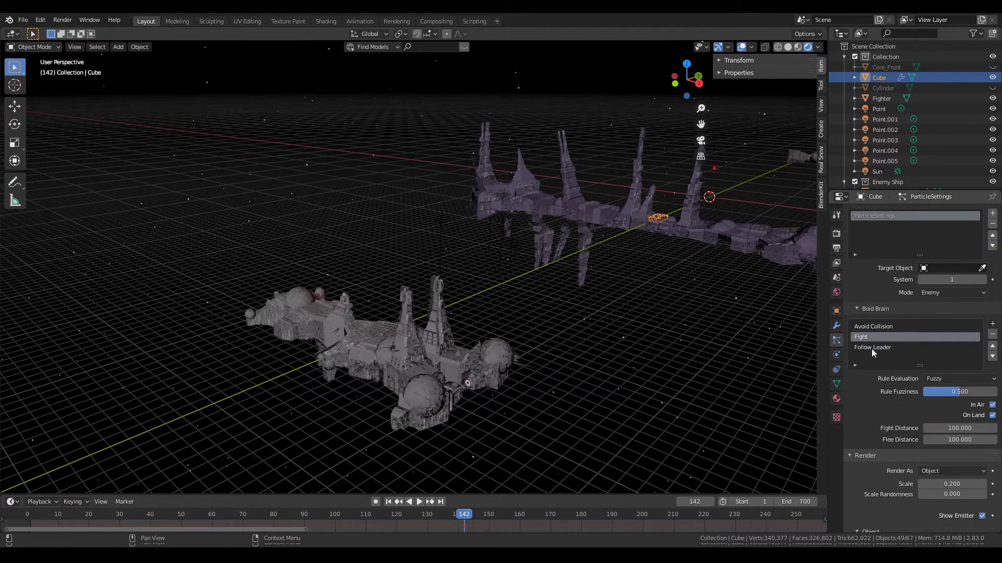
{"action": "left_click", "coordinate": [876, 348]}
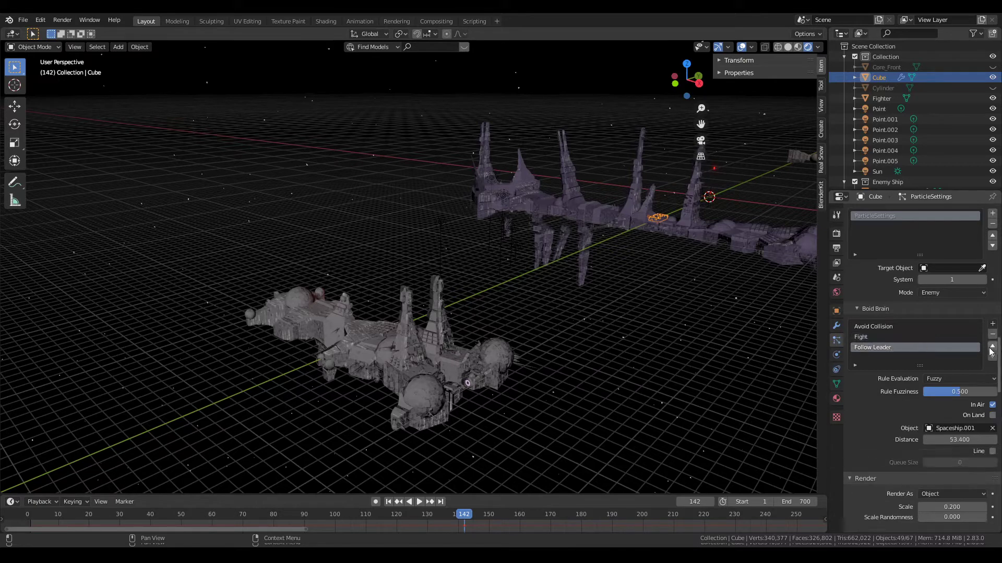
{"action": "left_click", "coordinate": [869, 348]}
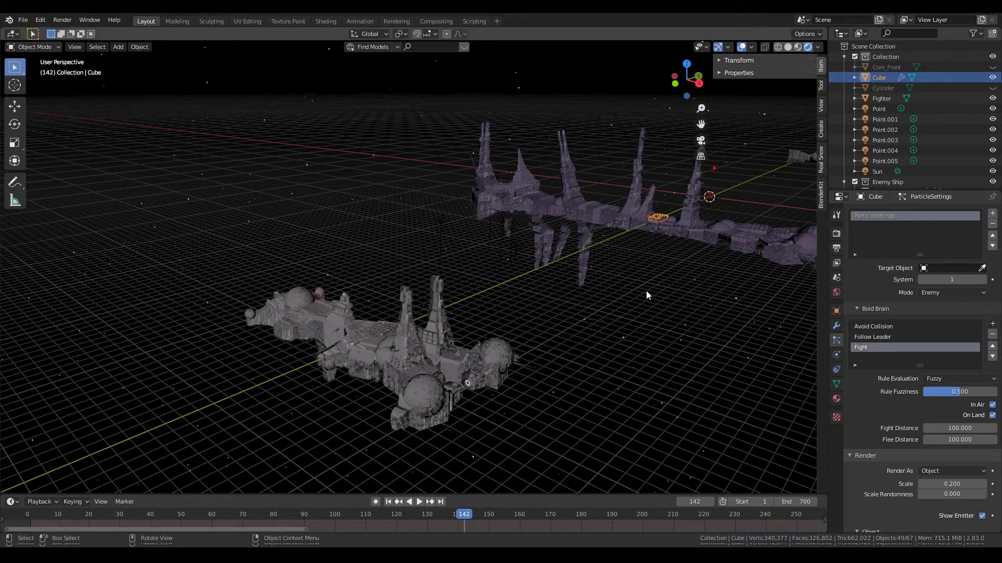
{"action": "key", "text": "space"}
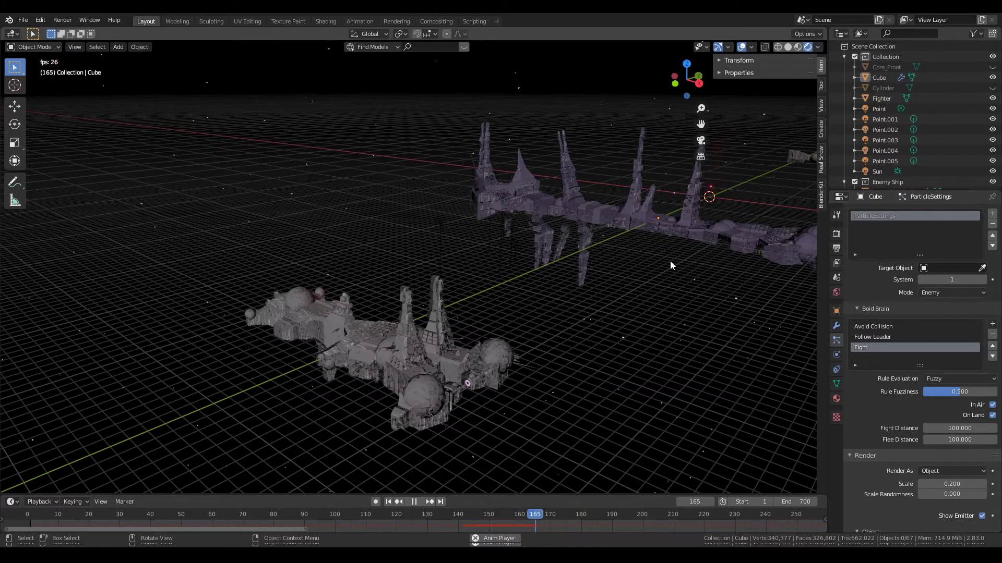
{"action": "middle_click_drag", "start_coordinate": [673, 239], "coordinate": [650, 242]}
{"action": "left_click", "coordinate": [651, 245]}
{"action": "left_click", "coordinate": [653, 241]}
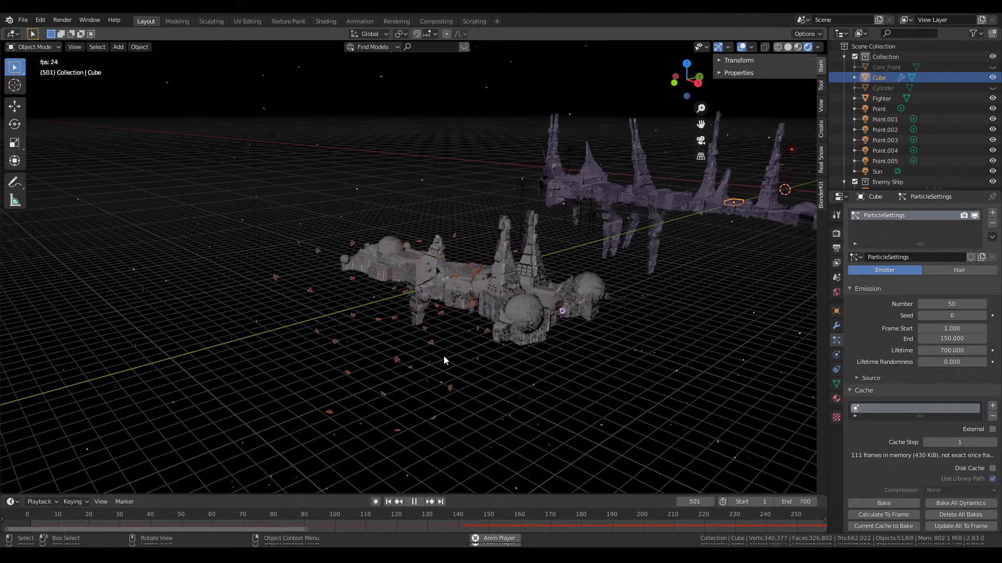
{"action": "middle_click_drag", "start_coordinate": [548, 330], "coordinate": [532, 333]}
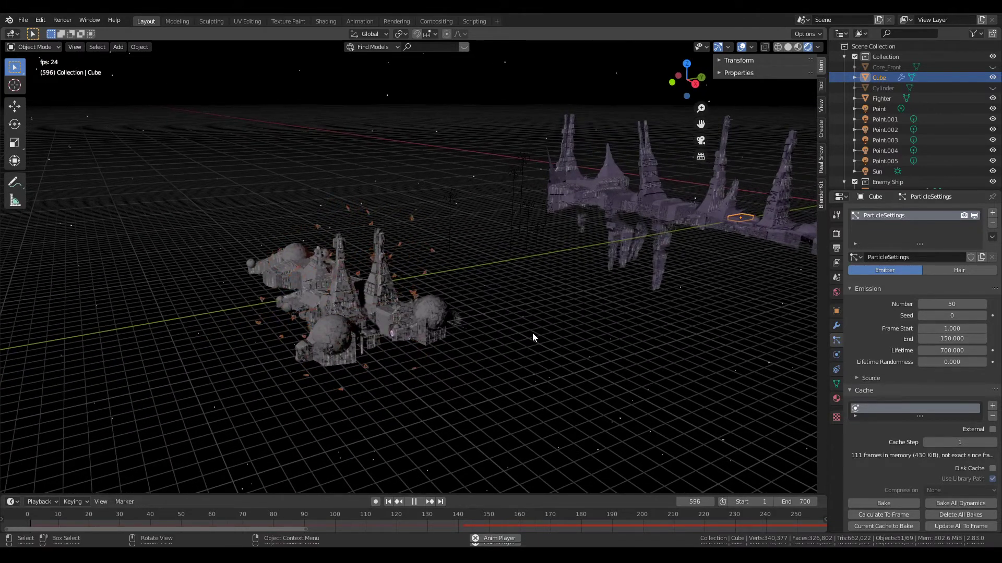
{"action": "middle_click_drag", "start_coordinate": [456, 345], "coordinate": [618, 186]}
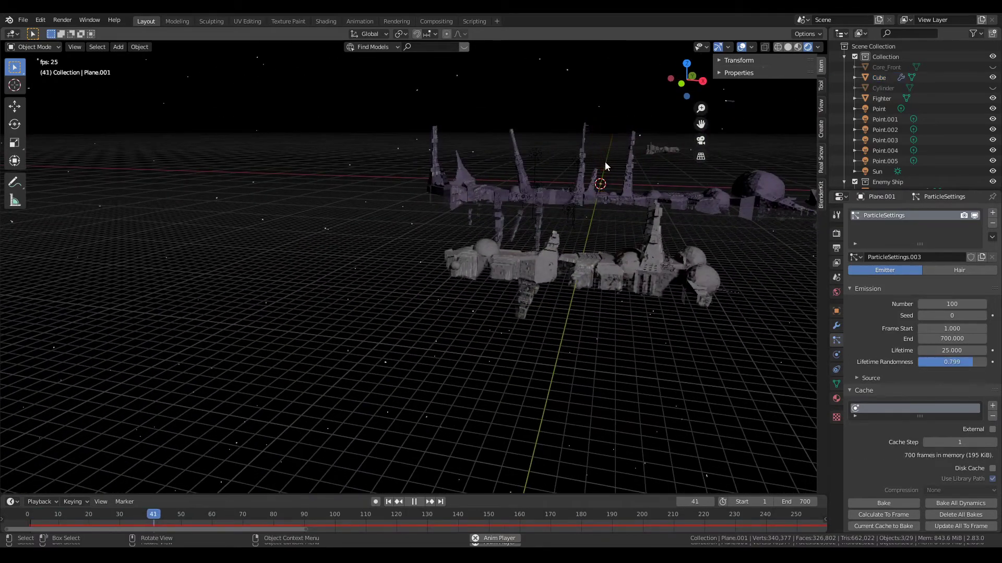
{"action": "left_click", "coordinate": [597, 279]}
{"action": "left_click", "coordinate": [598, 209]}
{"action": "left_click", "coordinate": [599, 205]}
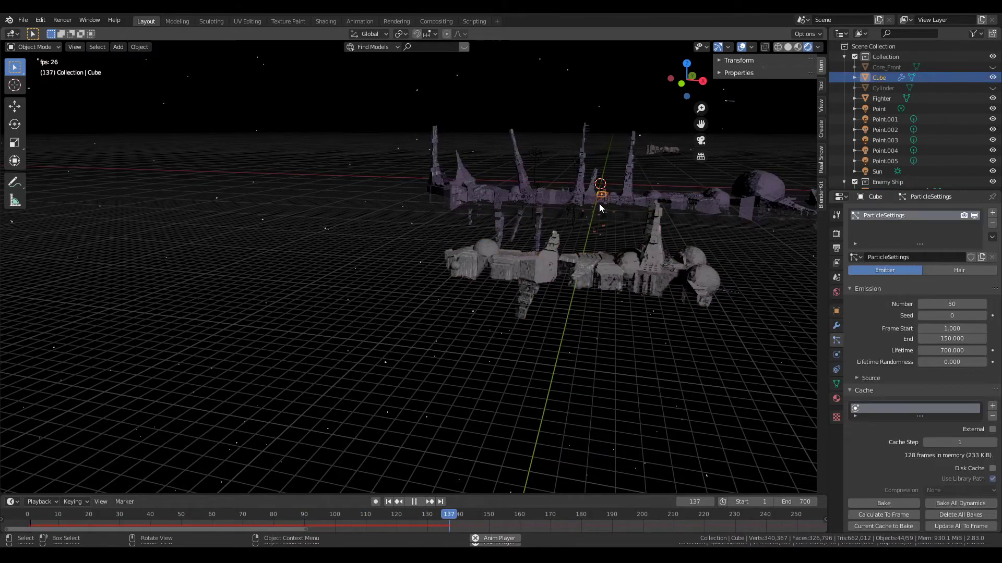
{"action": "middle_click_drag", "start_coordinate": [667, 266], "coordinate": [574, 274]}
{"action": "scroll", "coordinate": [654, 250], "scroll_direction": "up", "scroll_amount": 5}
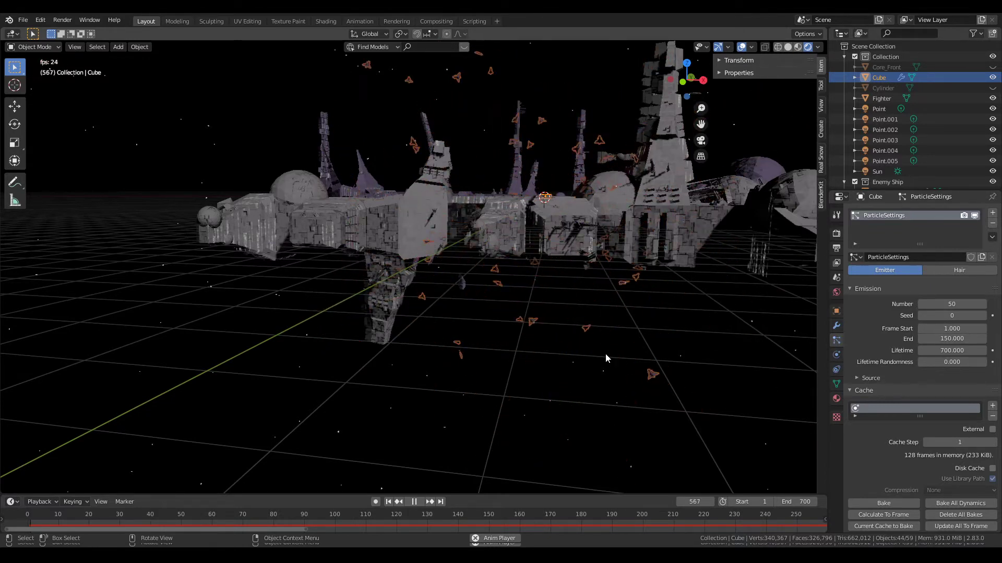
{"action": "key", "text": "alt+a"}
Zoom the view on the sci-fi corridor example scene.
{"action": "scroll", "coordinate": [604, 353], "scroll_direction": "down", "scroll_amount": 4}
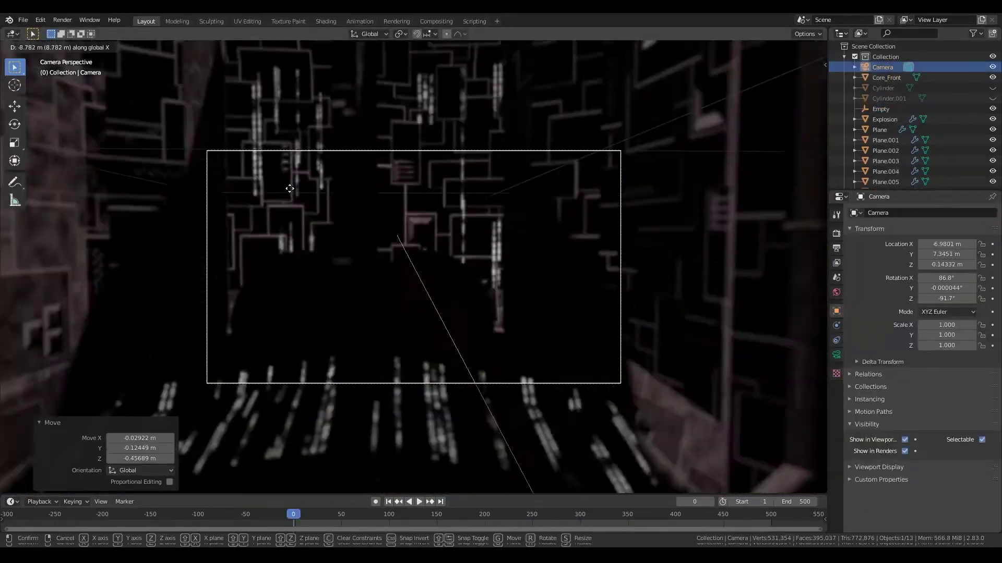
Jump to a later frame, toggle playback, and orbit away from the camera shot.
{"action": "left_click", "coordinate": [417, 517]}
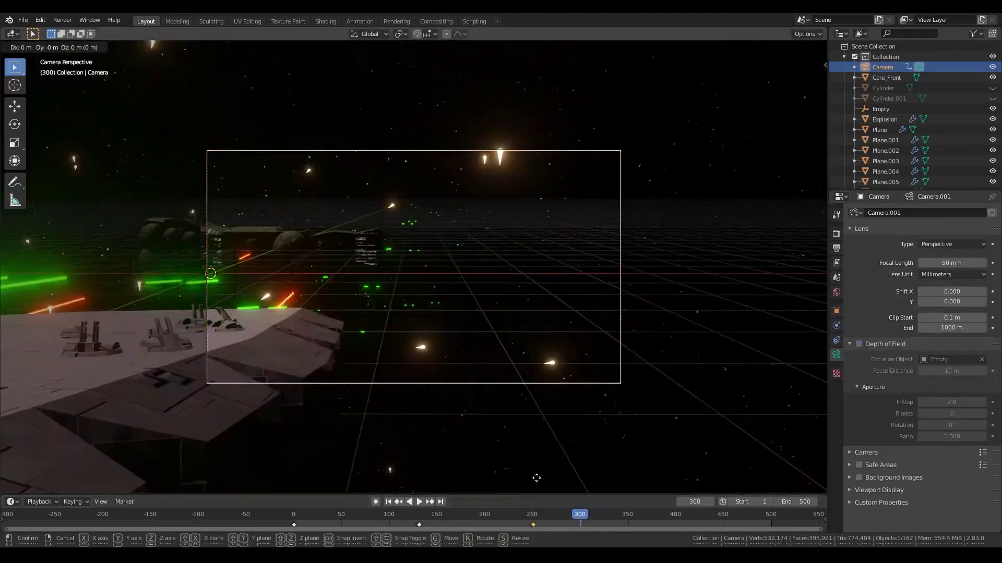
{"action": "key", "text": "space"}
{"action": "middle_click_drag", "start_coordinate": [397, 323], "coordinate": [353, 376]}
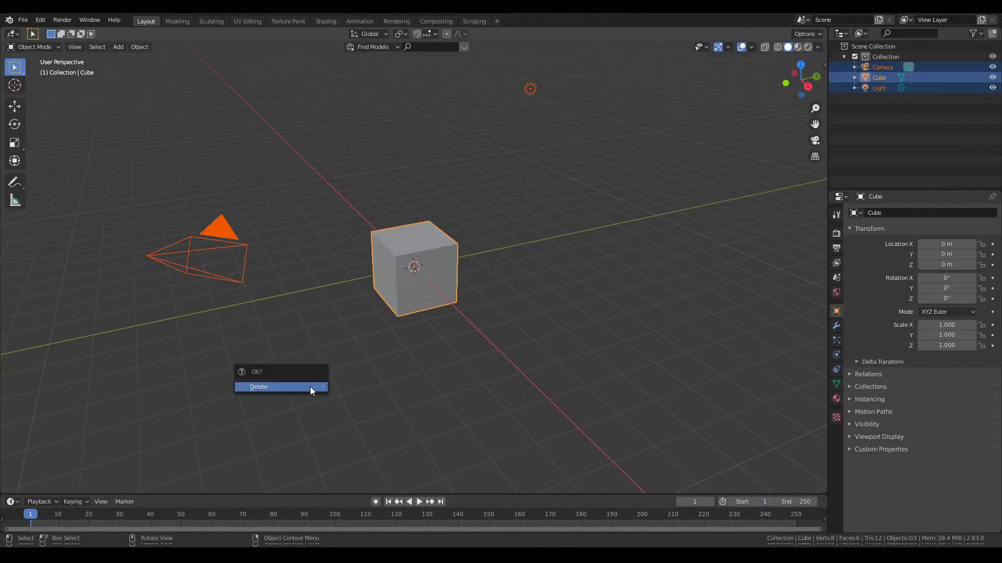
Clear the default objects and add a procedurally generated Spaceship mesh.
{"action": "left_click", "coordinate": [312, 386]}
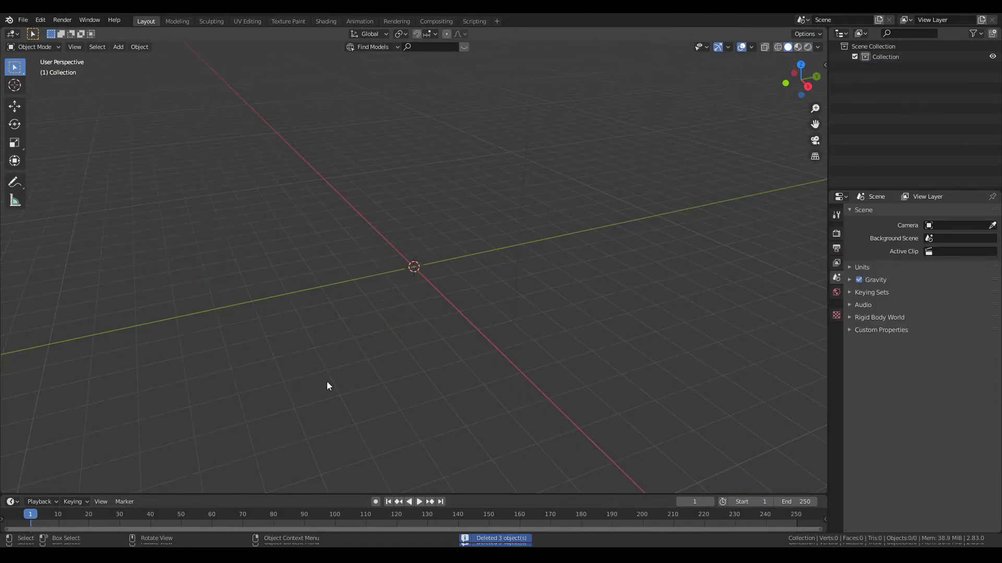
{"action": "key", "text": "shift+a"}
{"action": "mouse_move", "coordinate": [438, 203]}
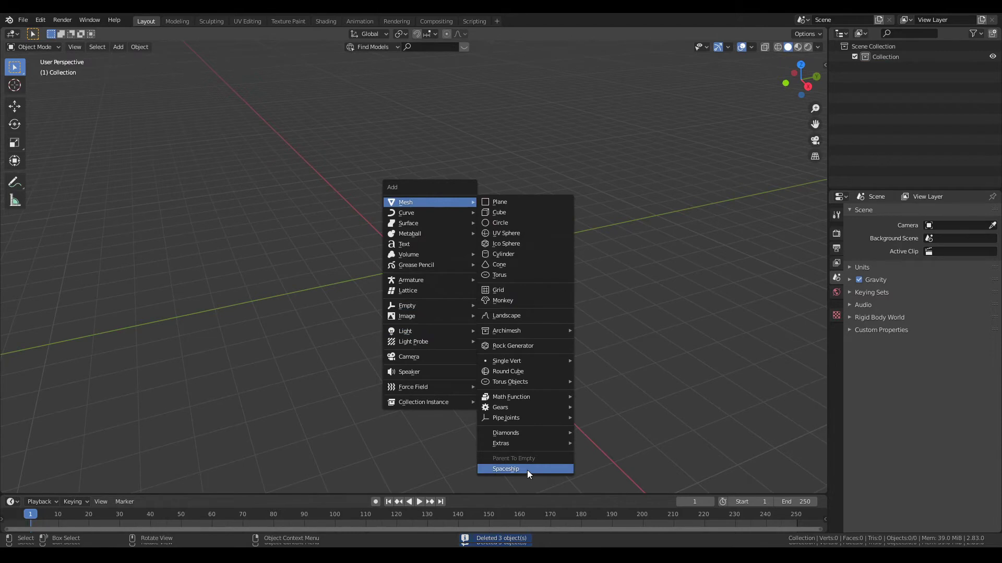
{"action": "left_click", "coordinate": [527, 470]}
{"action": "middle_click_drag", "start_coordinate": [517, 410], "coordinate": [608, 344]}
Regenerate the spaceship with seed 4 and view it in rendered shading.
{"action": "left_click", "coordinate": [42, 487]}
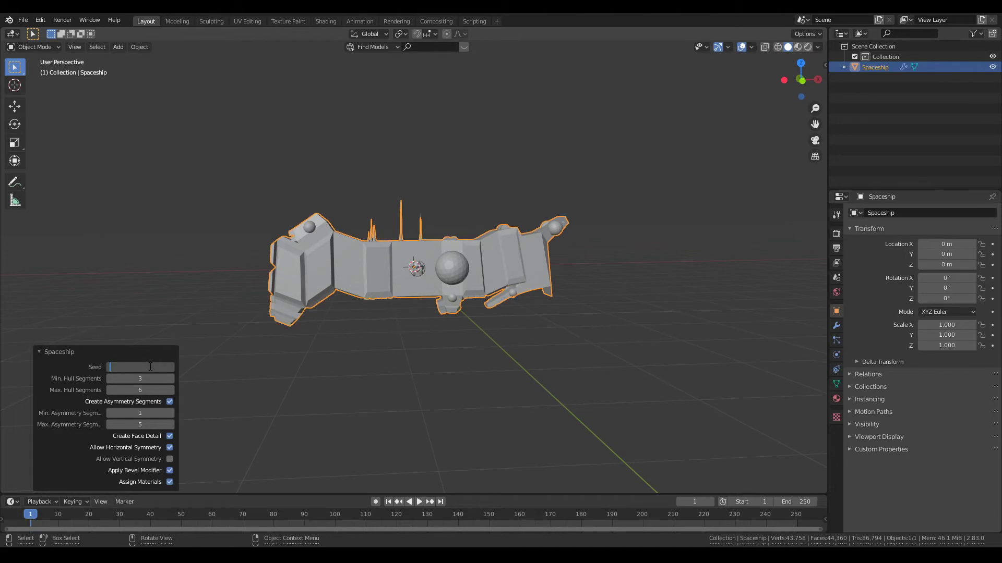
{"action": "key", "text": "Return"}
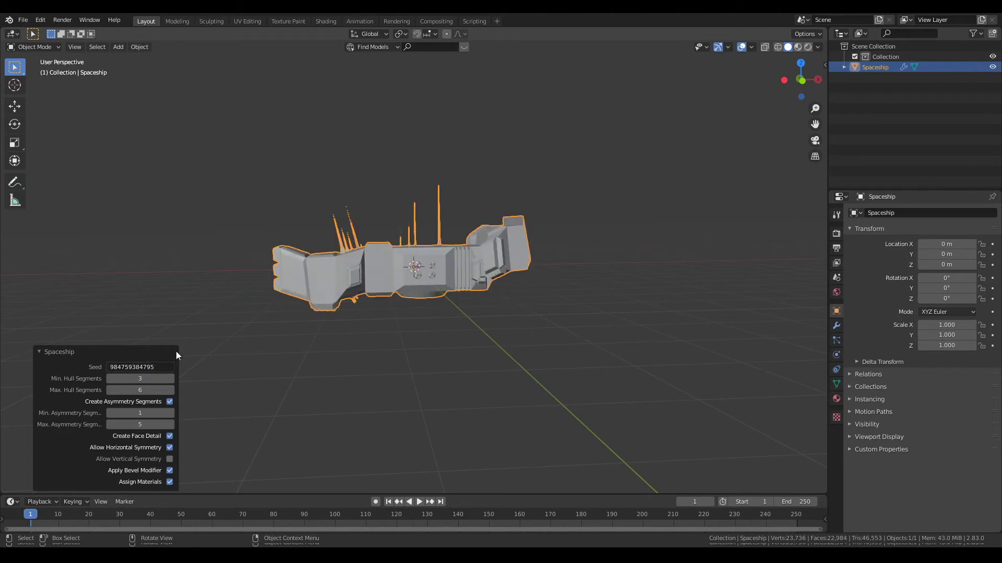
{"action": "middle_click_drag", "start_coordinate": [467, 321], "coordinate": [689, 128]}
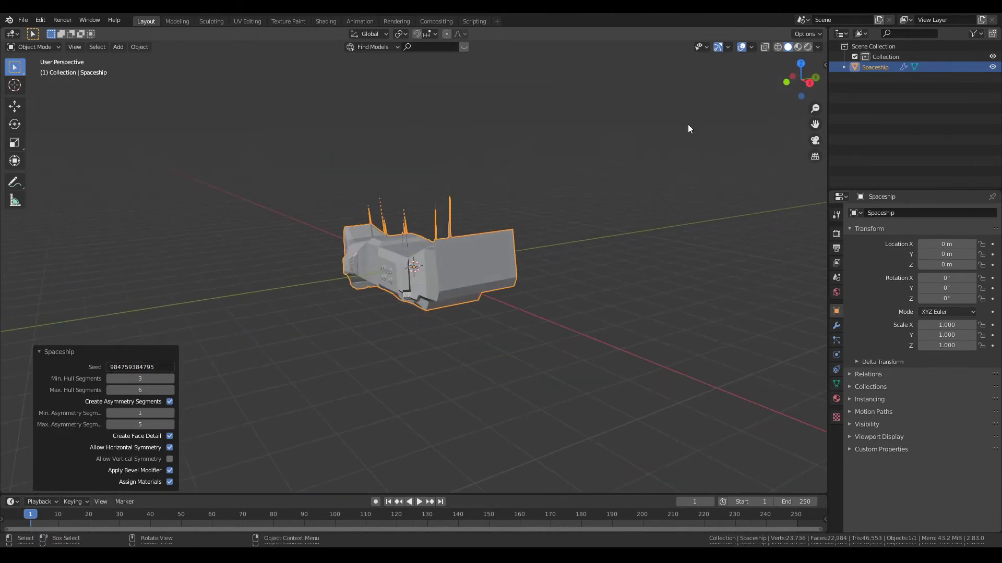
{"action": "left_click", "coordinate": [809, 52]}
{"action": "mouse_move", "coordinate": [185, 388]}
{"action": "middle_mouse_down"}
{"action": "mouse_move", "coordinate": [374, 371]}
{"action": "mouse_move", "coordinate": [327, 396]}
{"action": "mouse_move", "coordinate": [188, 381]}
{"action": "middle_mouse_up"}
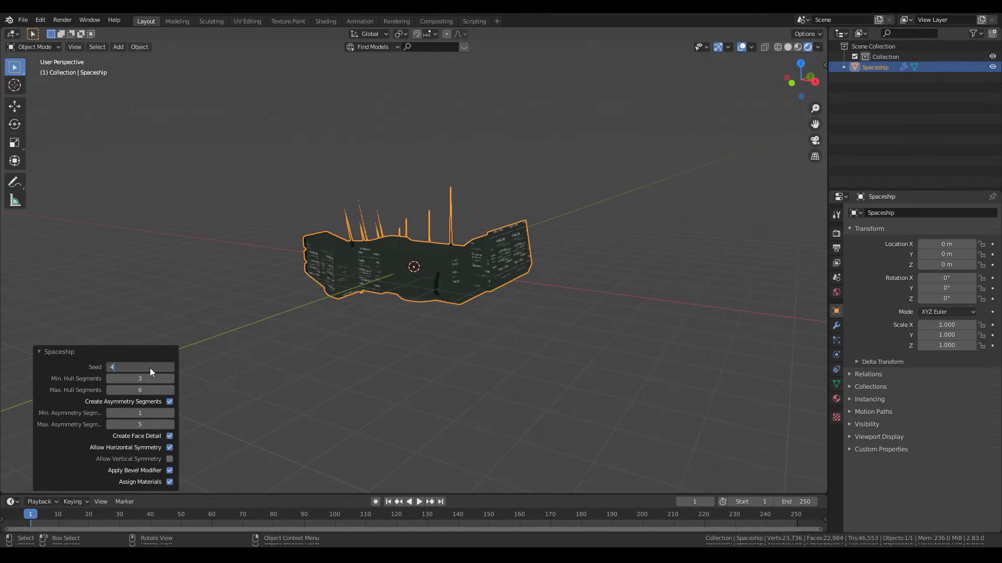
{"action": "key", "text": "Return"}
{"action": "middle_click_drag", "start_coordinate": [384, 298], "coordinate": [494, 353]}
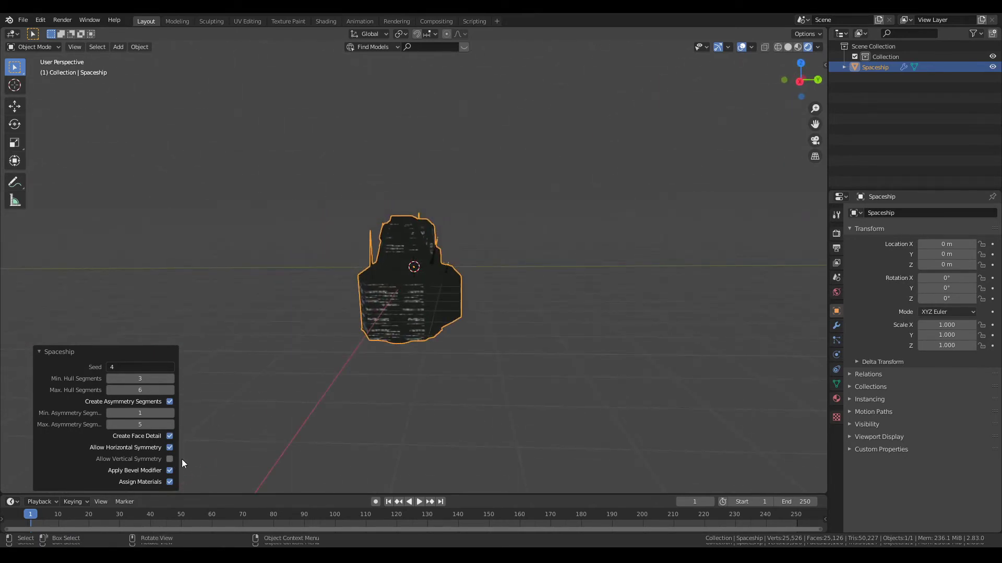
{"action": "middle_click_drag", "start_coordinate": [362, 396], "coordinate": [437, 395]}
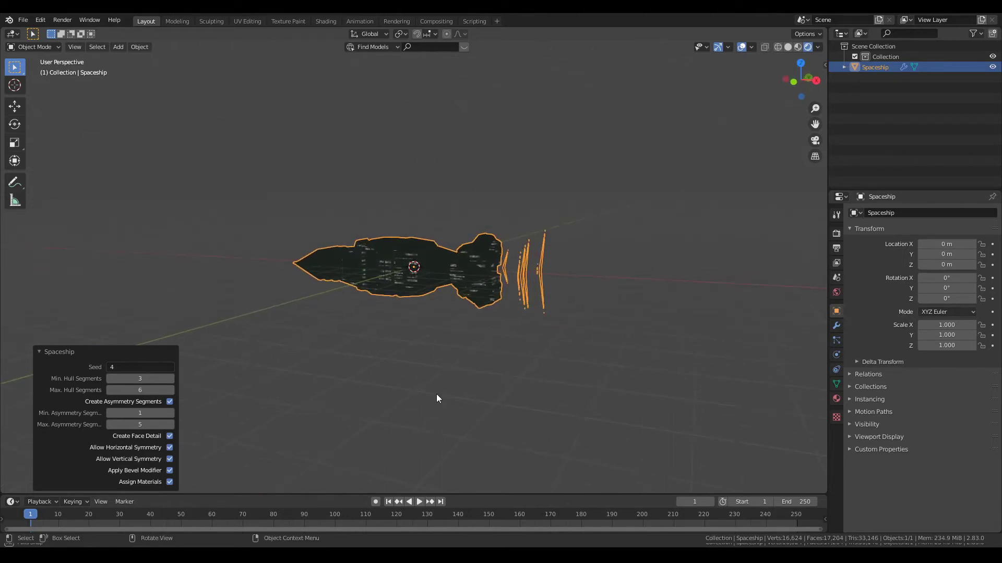
Turn off horizontal symmetry and view the ship in Material Preview.
{"action": "left_click", "coordinate": [169, 448]}
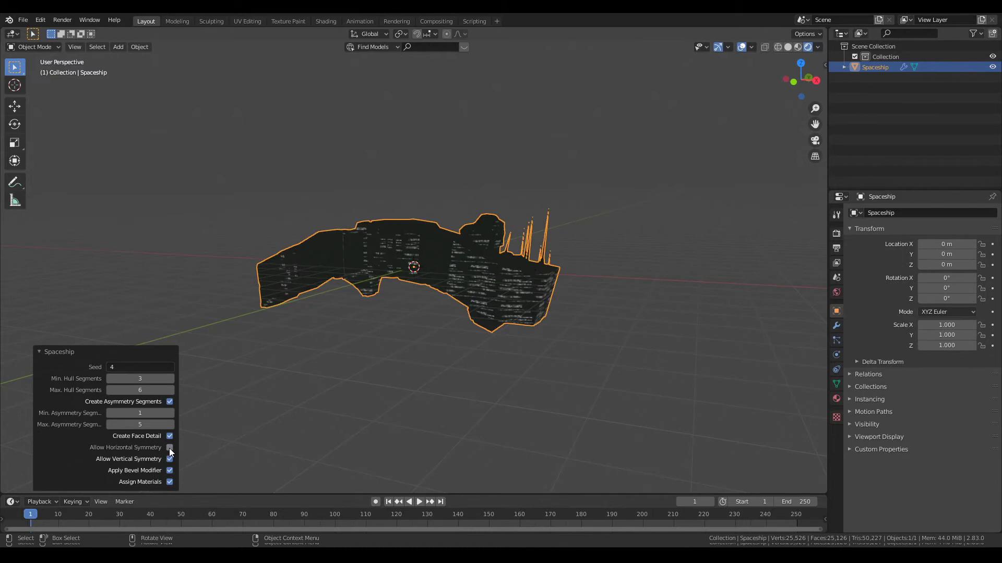
{"action": "middle_click_drag", "start_coordinate": [443, 374], "coordinate": [257, 366]}
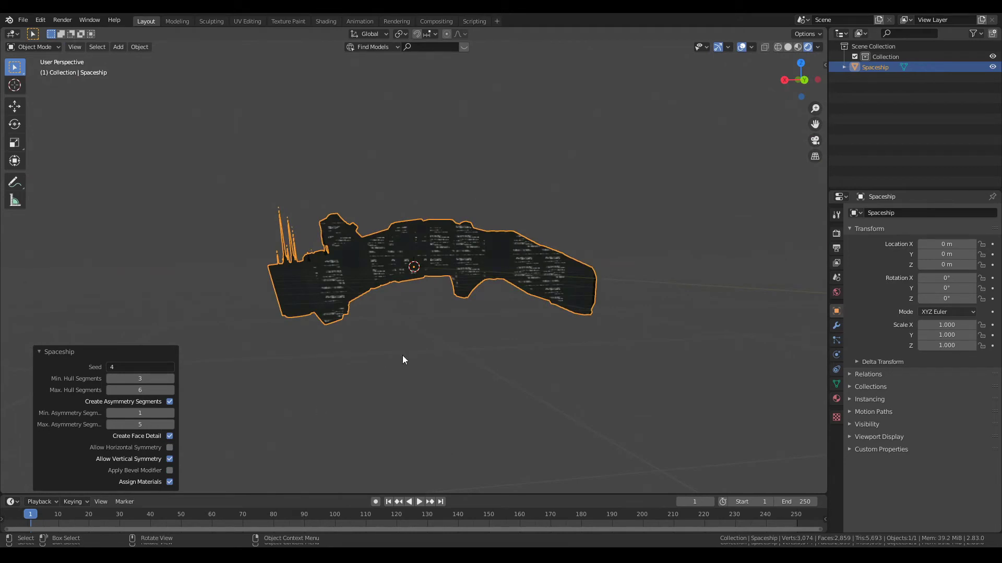
{"action": "mouse_move", "coordinate": [402, 360]}
{"action": "middle_mouse_down"}
{"action": "mouse_move", "coordinate": [514, 383]}
{"action": "mouse_move", "coordinate": [636, 238]}
{"action": "middle_mouse_up"}
{"action": "left_click", "coordinate": [798, 47]}
{"action": "middle_click_drag", "start_coordinate": [501, 251], "coordinate": [590, 261]}
Replace the ship with a fresh generated Spaceship using seed 256.
{"action": "key", "text": "Delete"}
{"action": "key", "text": "shift+a"}
{"action": "mouse_move", "coordinate": [368, 290]}
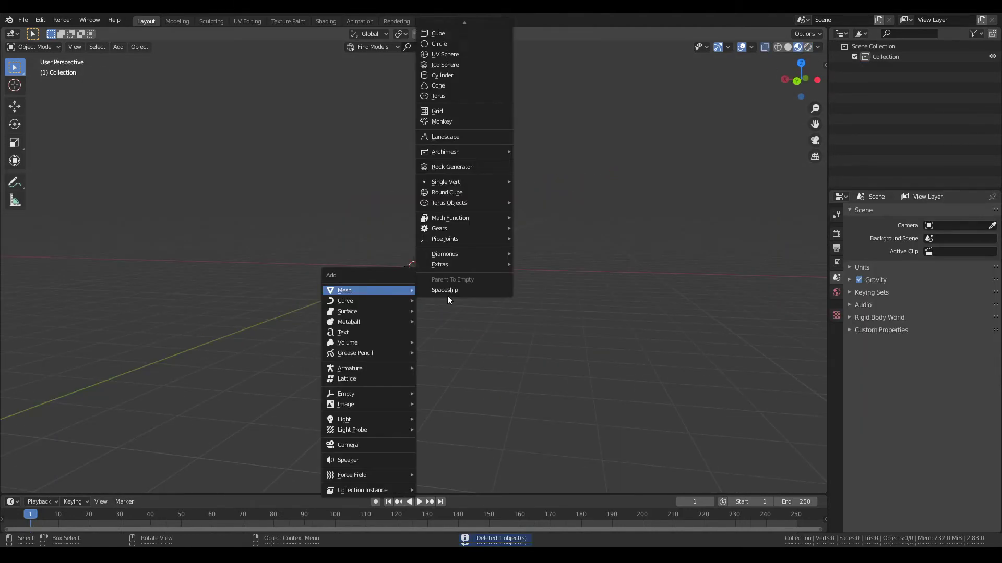
{"action": "left_click", "coordinate": [447, 292]}
{"action": "left_click", "coordinate": [119, 367]}
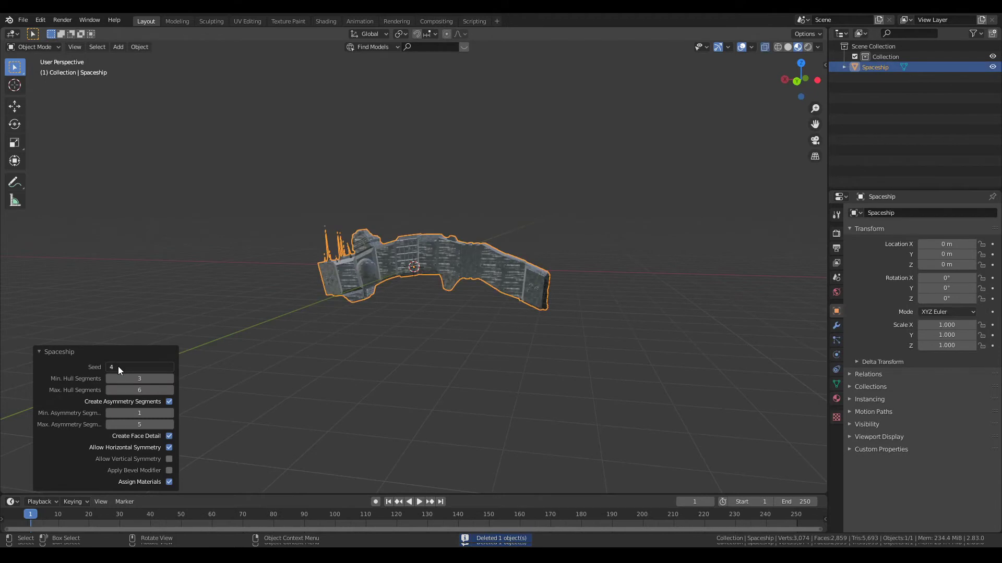
{"action": "key", "text": "BackSpace"}
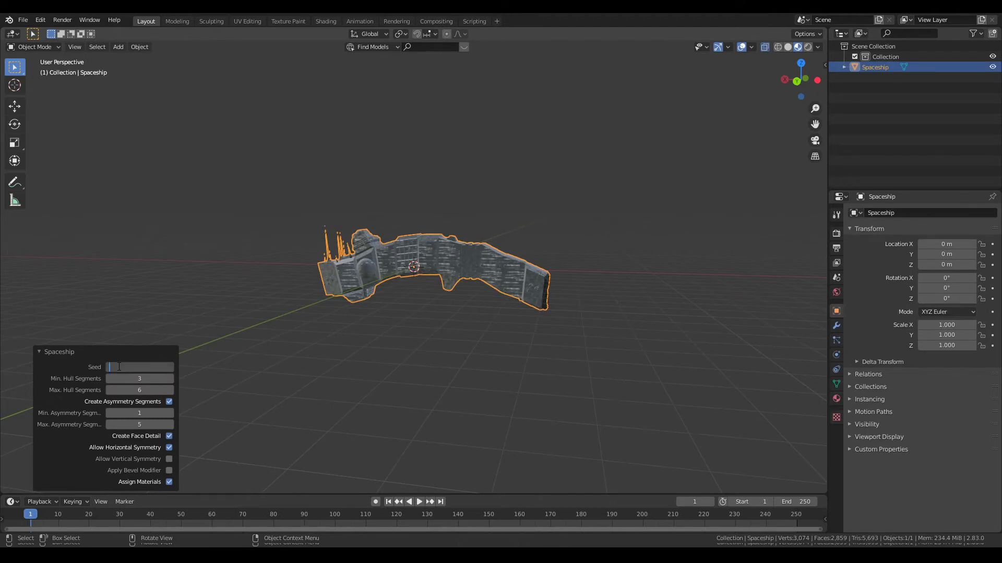
{"action": "type", "text": "256"}
{"action": "key", "text": "Return"}
{"action": "middle_click_drag", "start_coordinate": [397, 280], "coordinate": [535, 283]}
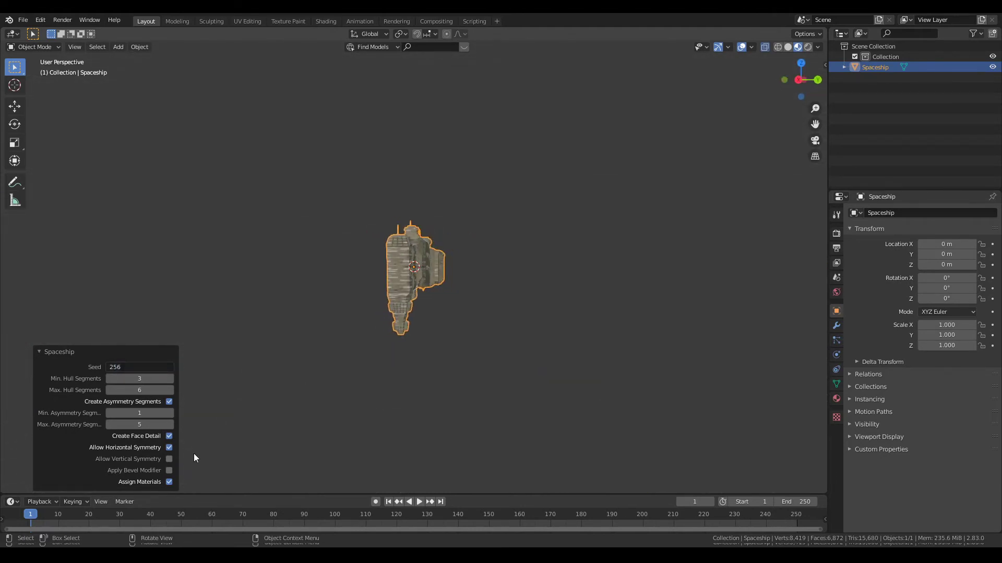
Enable vertical symmetry and disable horizontal symmetry on the seed-256 ship.
{"action": "left_click", "coordinate": [168, 460]}
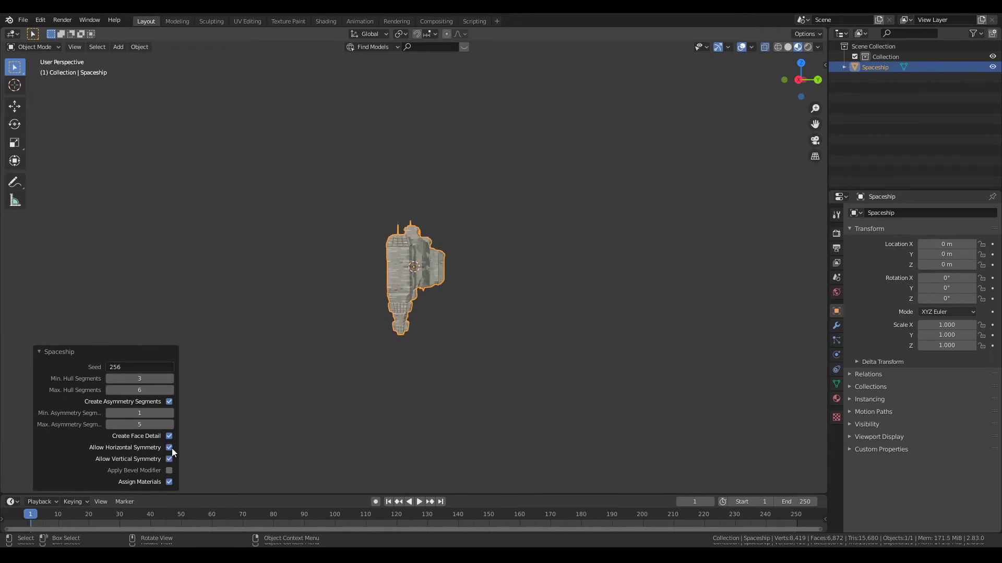
{"action": "left_click", "coordinate": [169, 447]}
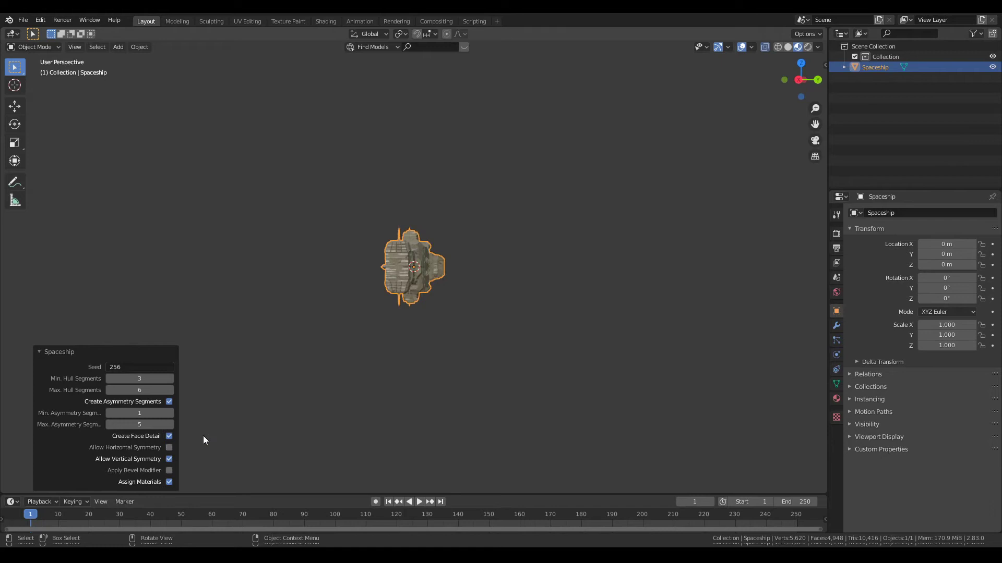
{"action": "middle_click_drag", "start_coordinate": [469, 328], "coordinate": [421, 318]}
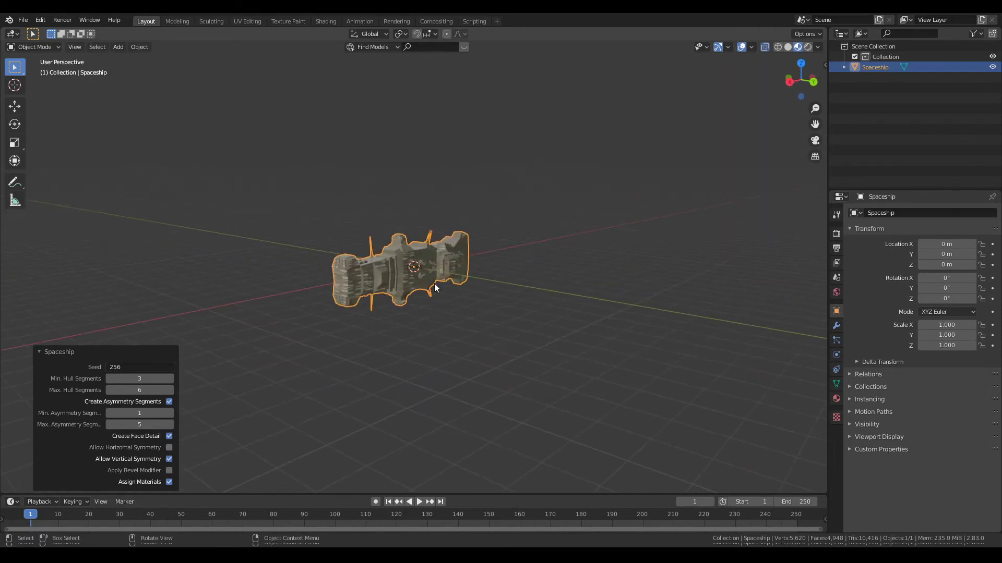
Rotate the seed-256 spaceship 90° about X with rx90, then inspect it from several angles.
{"action": "type", "text": "rx90"}
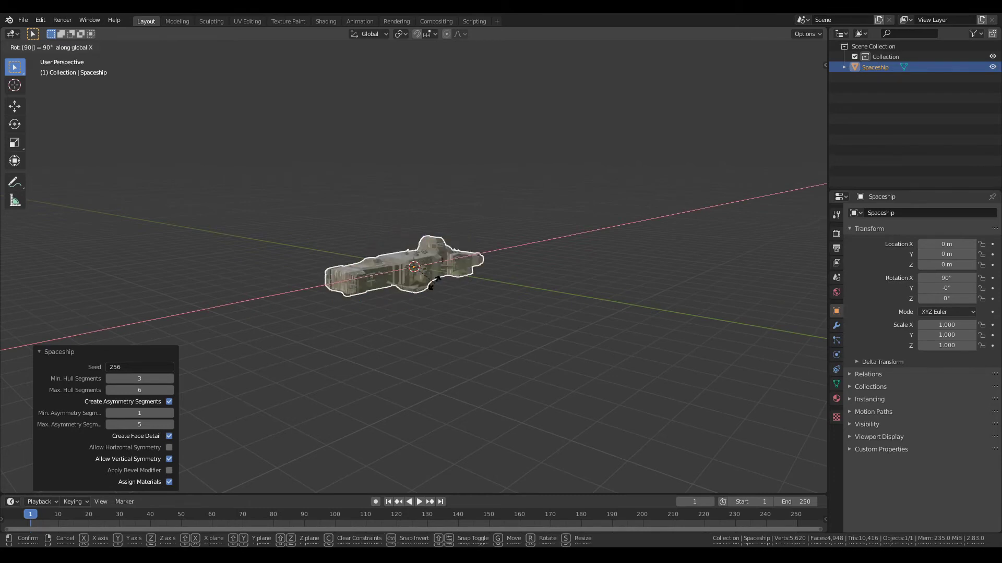
{"action": "key", "text": "Return"}
{"action": "middle_click_drag", "start_coordinate": [435, 285], "coordinate": [53, 329]}
{"action": "left_click", "coordinate": [631, 226]}
{"action": "mouse_move", "coordinate": [337, 309]}
{"action": "middle_mouse_down"}
{"action": "mouse_move", "coordinate": [393, 362]}
{"action": "mouse_move", "coordinate": [376, 341]}
{"action": "mouse_move", "coordinate": [311, 315]}
{"action": "mouse_move", "coordinate": [336, 309]}
{"action": "middle_mouse_up"}
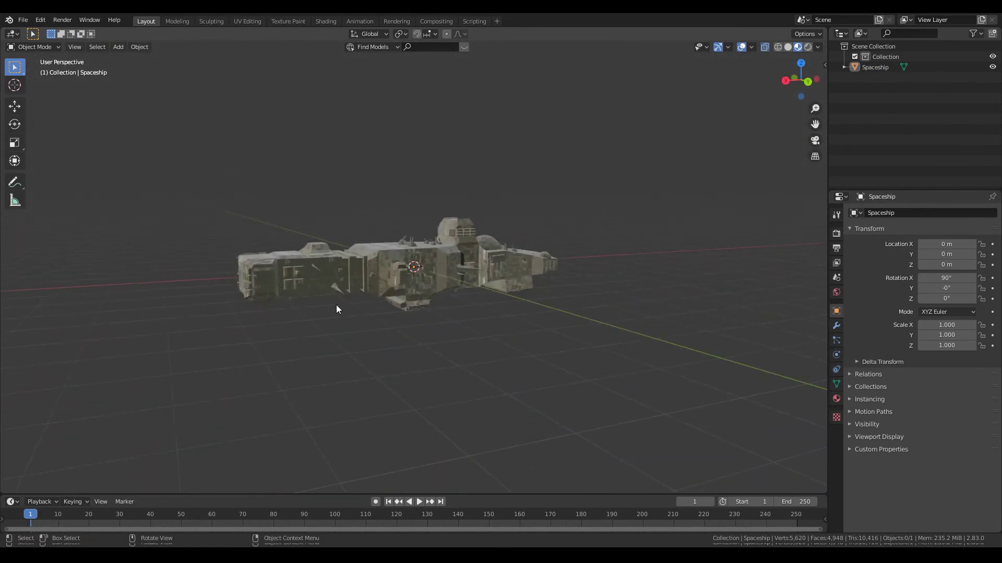
{"action": "middle_click_drag", "start_coordinate": [370, 346], "coordinate": [421, 356]}
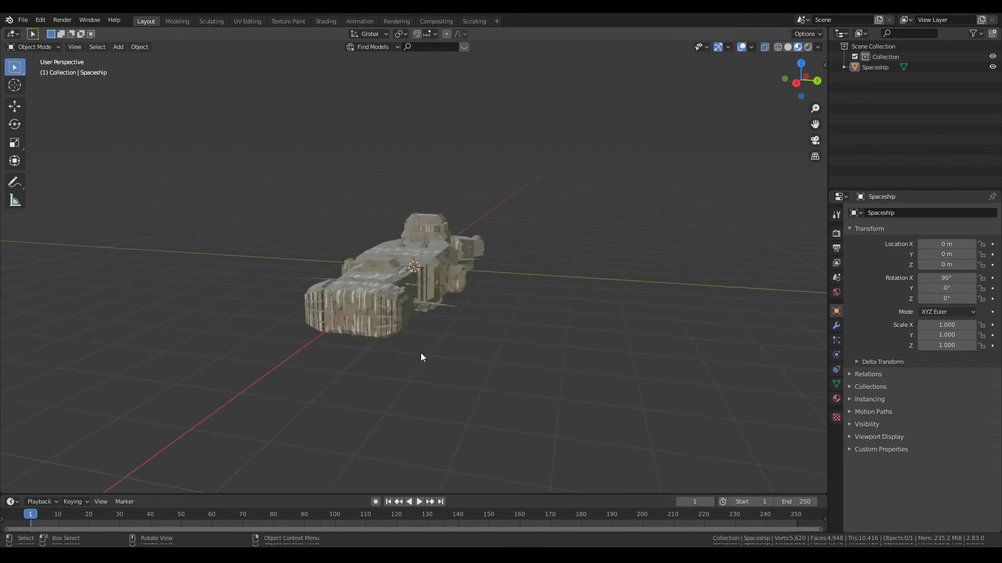
{"action": "scroll", "coordinate": [413, 355], "scroll_direction": "down", "scroll_amount": 2}
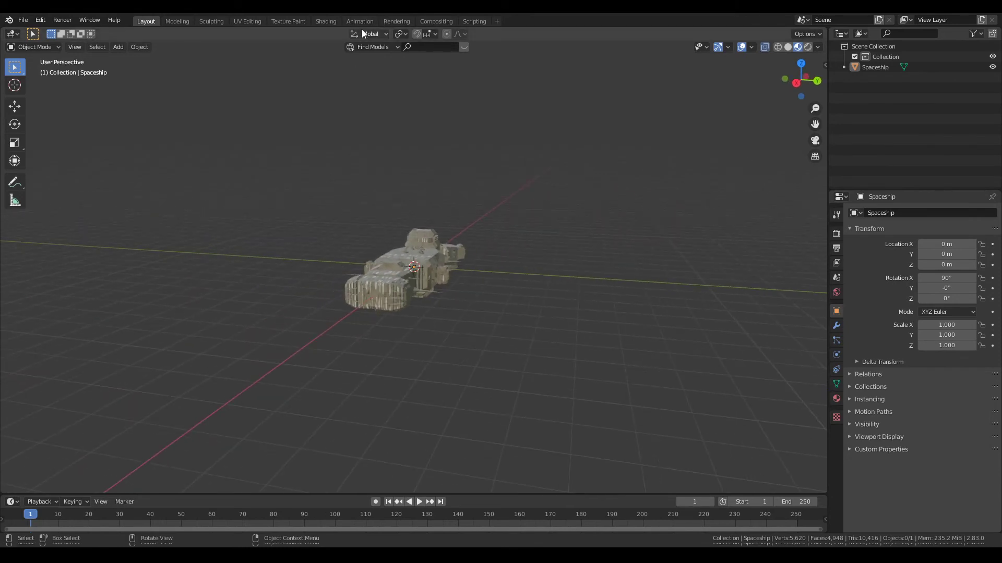
In the Shading workspace's World nodes, add a Noise Texture node.
{"action": "left_click", "coordinate": [332, 20]}
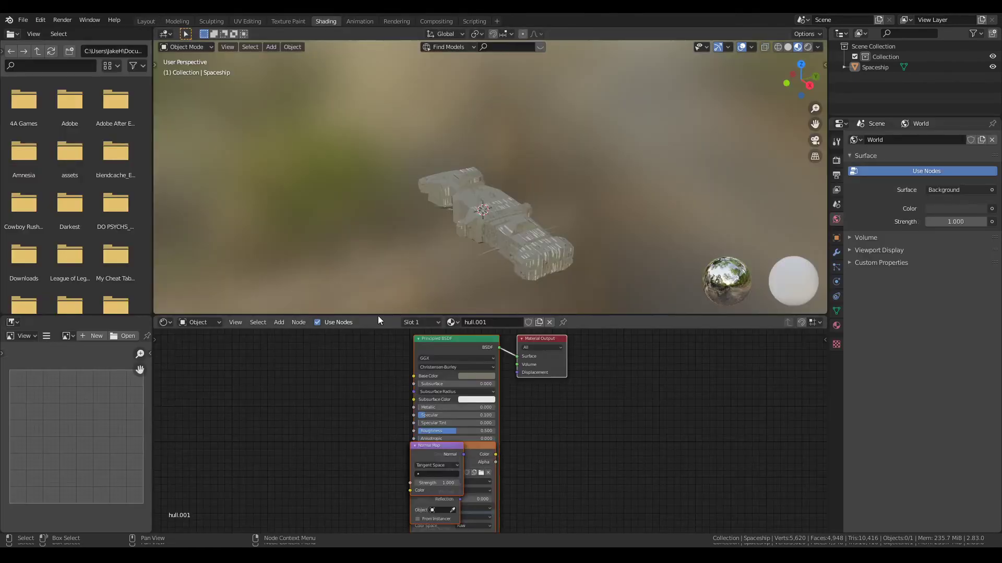
{"action": "left_click", "coordinate": [190, 322]}
{"action": "left_click", "coordinate": [204, 345]}
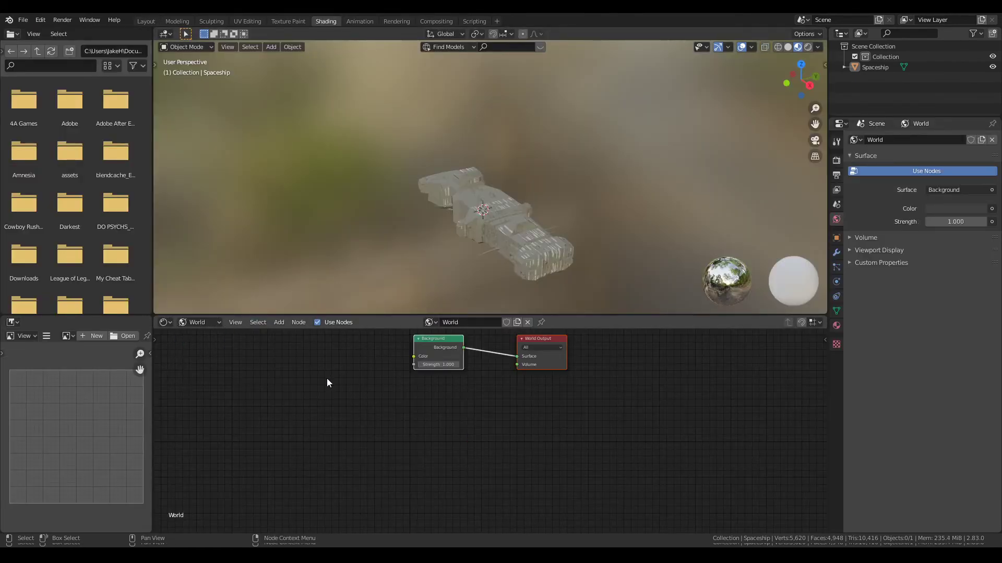
{"action": "key", "text": "shift+a"}
{"action": "left_click", "coordinate": [302, 374]}
{"action": "type", "text": "noise"}
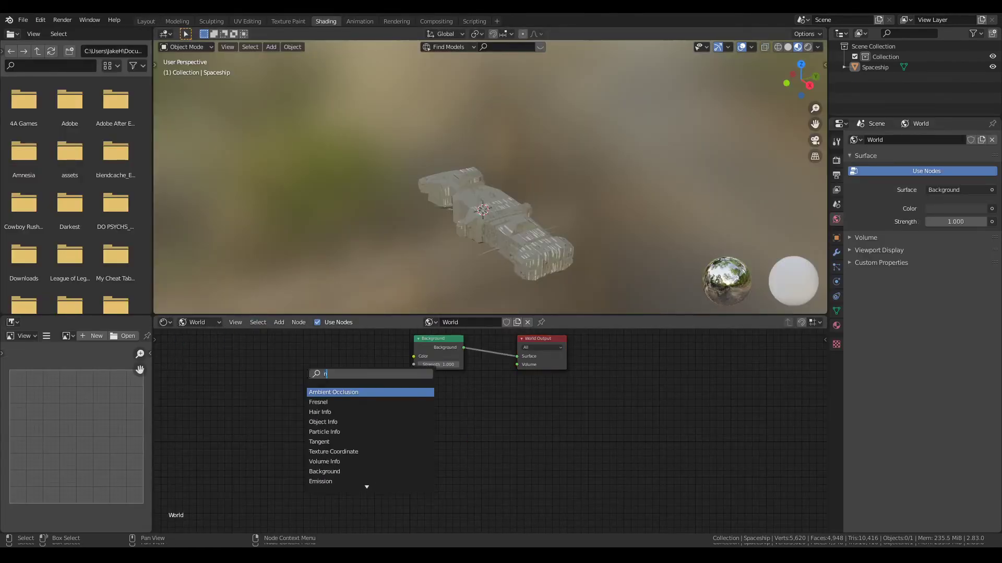
{"action": "left_click", "coordinate": [326, 393]}
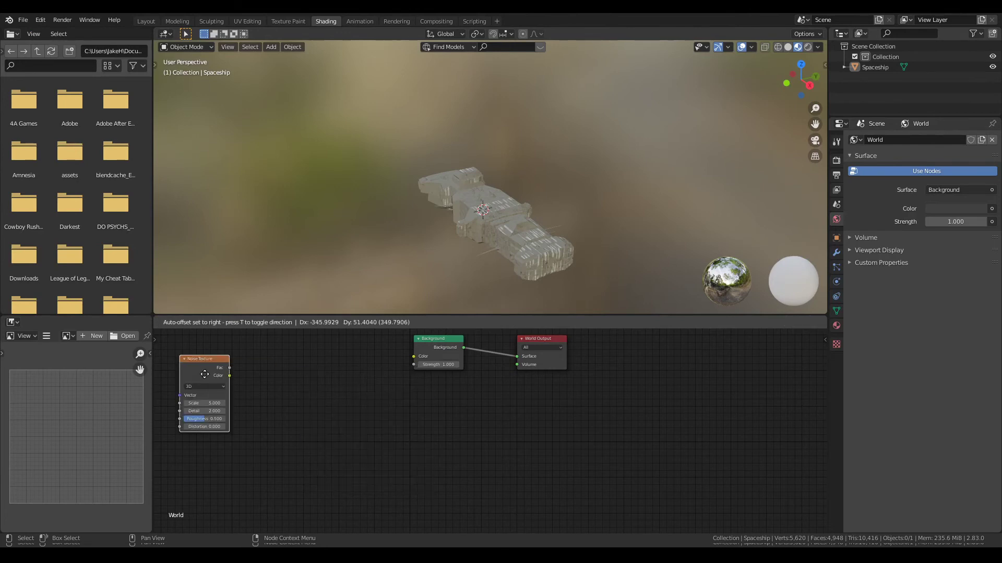
{"action": "left_click", "coordinate": [201, 394]}
Add a ColorRamp node between the Noise Texture and the Background.
{"action": "key", "text": "shift+a"}
{"action": "left_click", "coordinate": [287, 389]}
{"action": "type", "text": "color"}
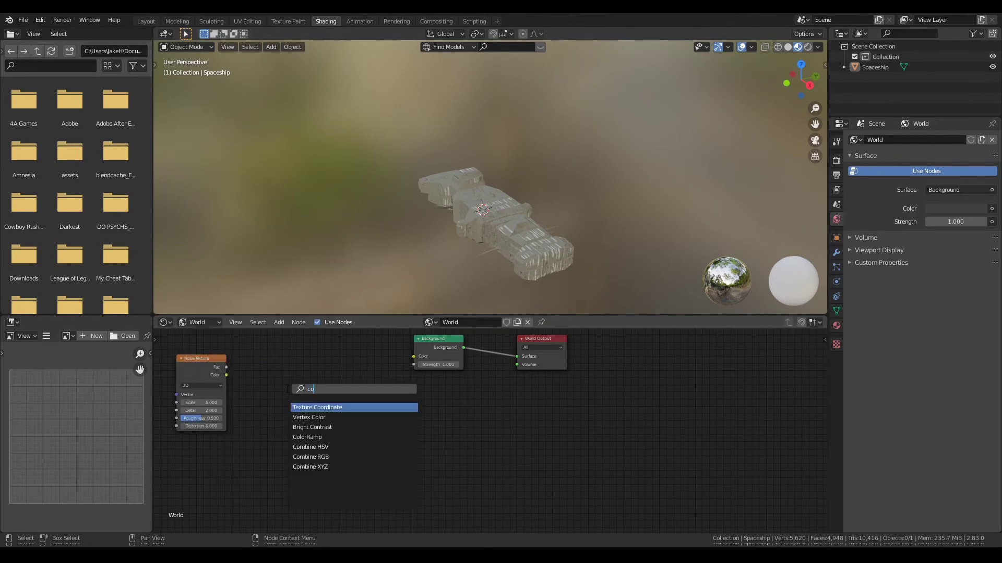
{"action": "left_click", "coordinate": [308, 418]}
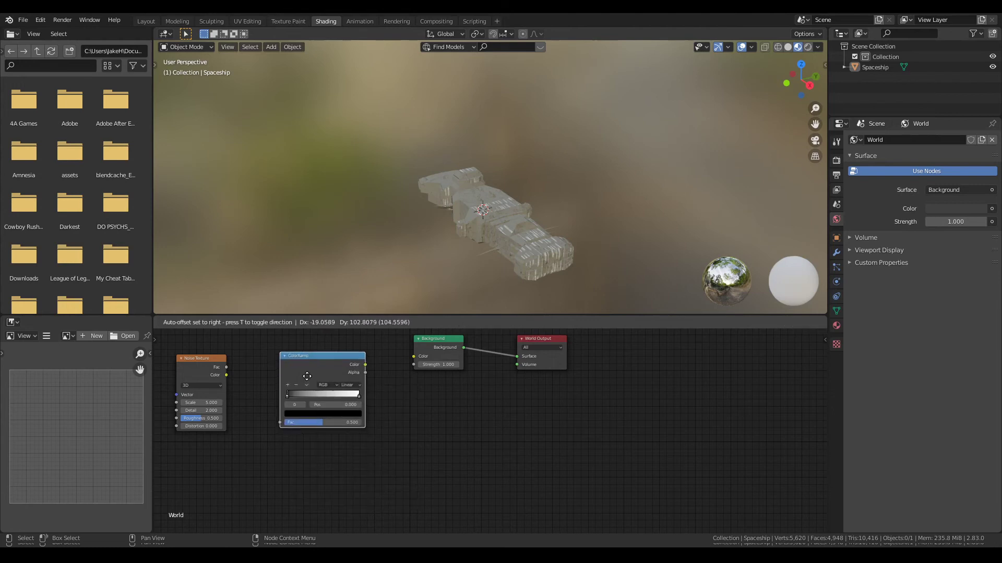
{"action": "left_click", "coordinate": [304, 375]}
{"action": "left_click_drag", "start_coordinate": [202, 360], "coordinate": [225, 367]}
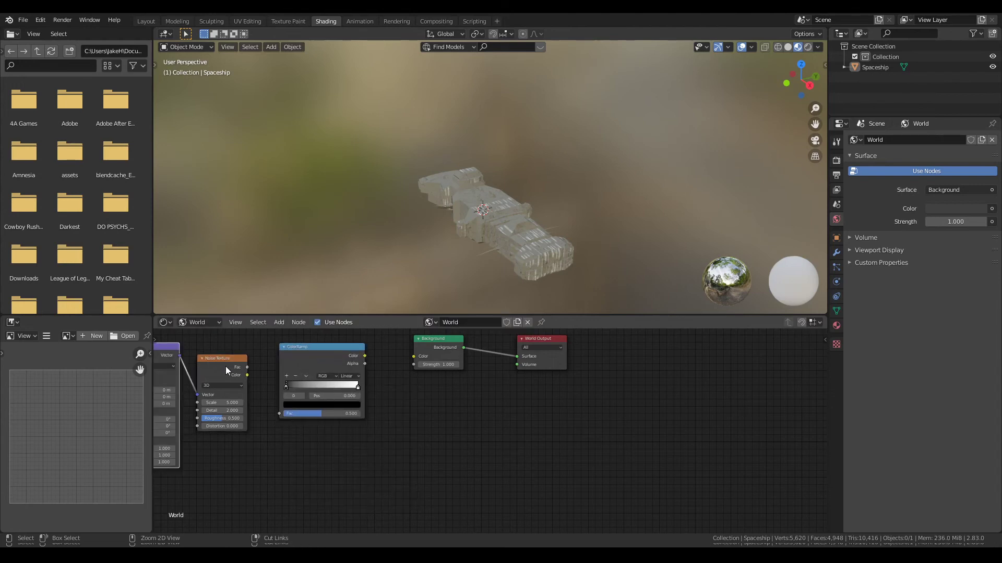
Map the noise with Object coordinates and wire noise through ColorRamp into Background.
{"action": "key", "text": "ctrl+t"}
{"action": "middle_click_drag", "start_coordinate": [231, 459], "coordinate": [397, 448]}
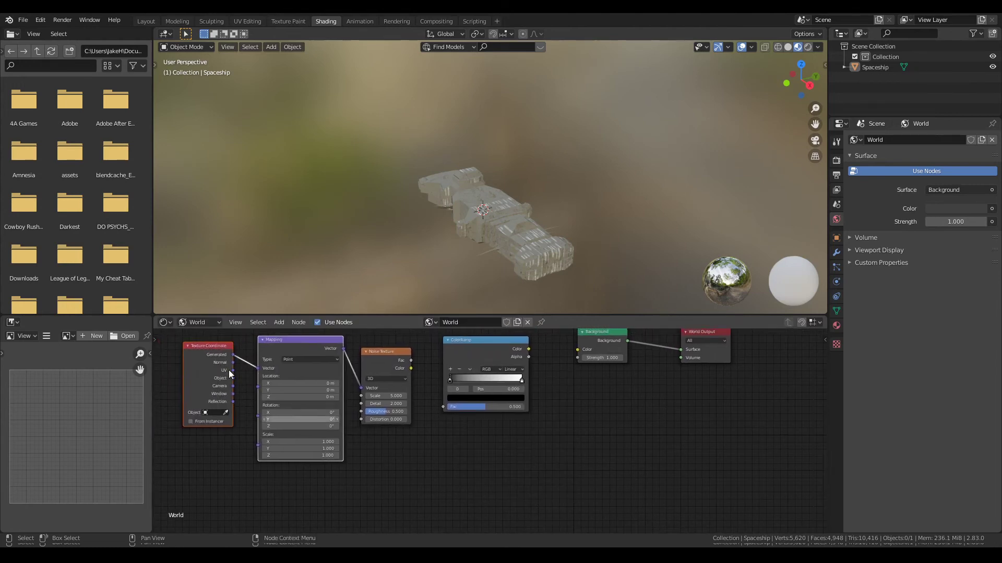
{"action": "left_click_drag", "start_coordinate": [233, 378], "coordinate": [257, 368]}
{"action": "left_click_drag", "start_coordinate": [411, 361], "coordinate": [443, 406]}
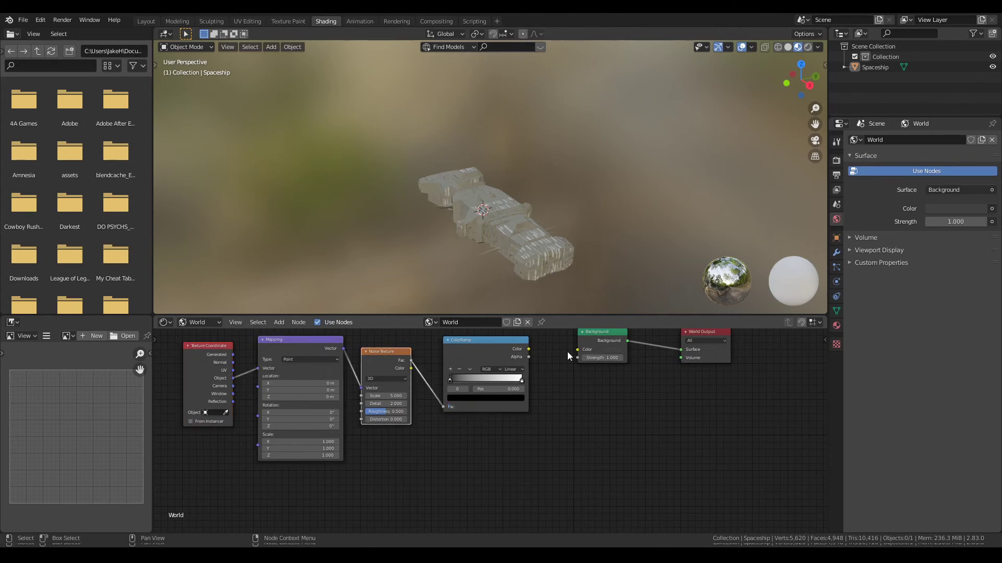
{"action": "left_click_drag", "start_coordinate": [529, 349], "coordinate": [577, 351]}
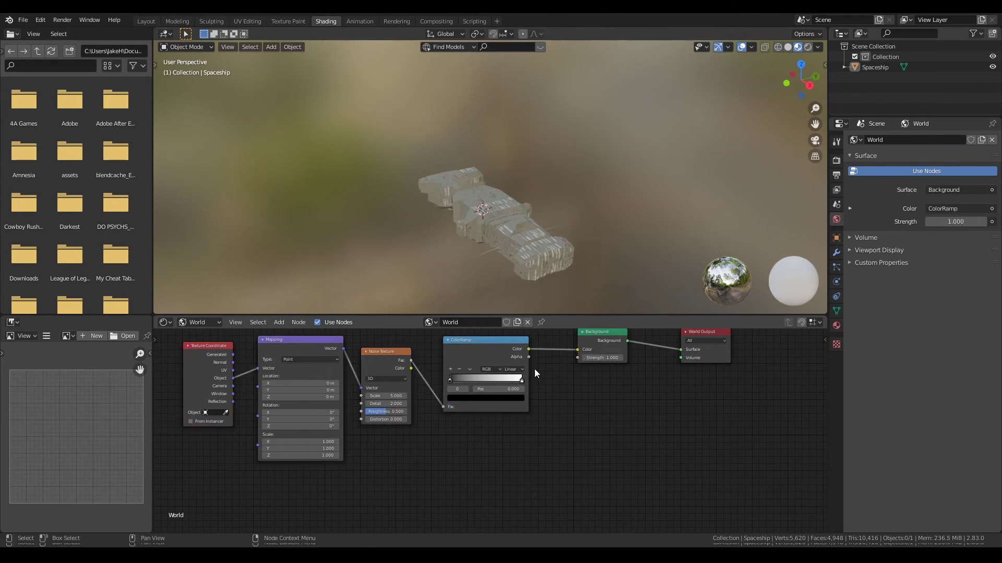
Move the ramp's black stop to about 0.69 and set noise Scale to 200.
{"action": "left_click_drag", "start_coordinate": [452, 380], "coordinate": [499, 381]}
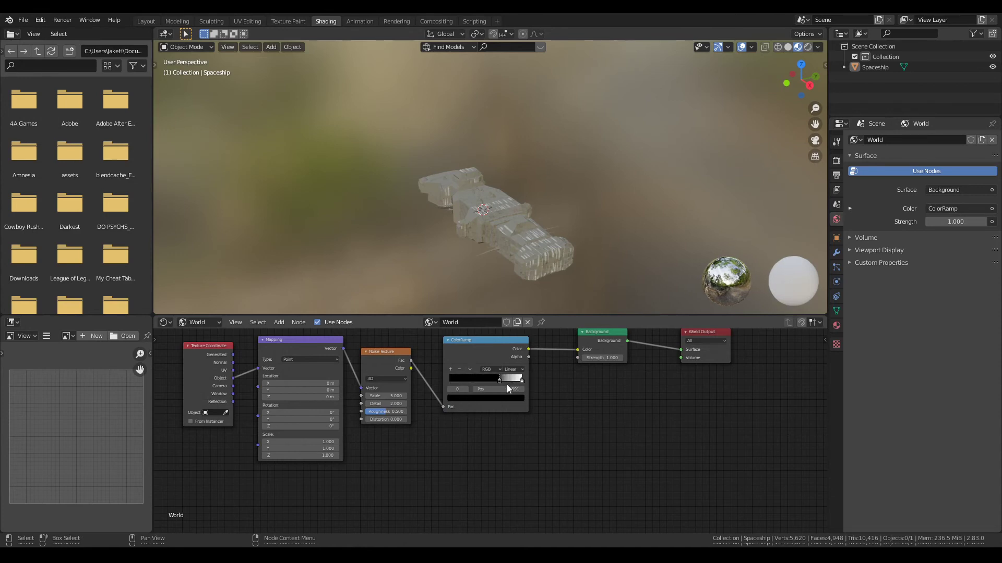
{"action": "left_click_drag", "start_coordinate": [500, 382], "coordinate": [508, 381]}
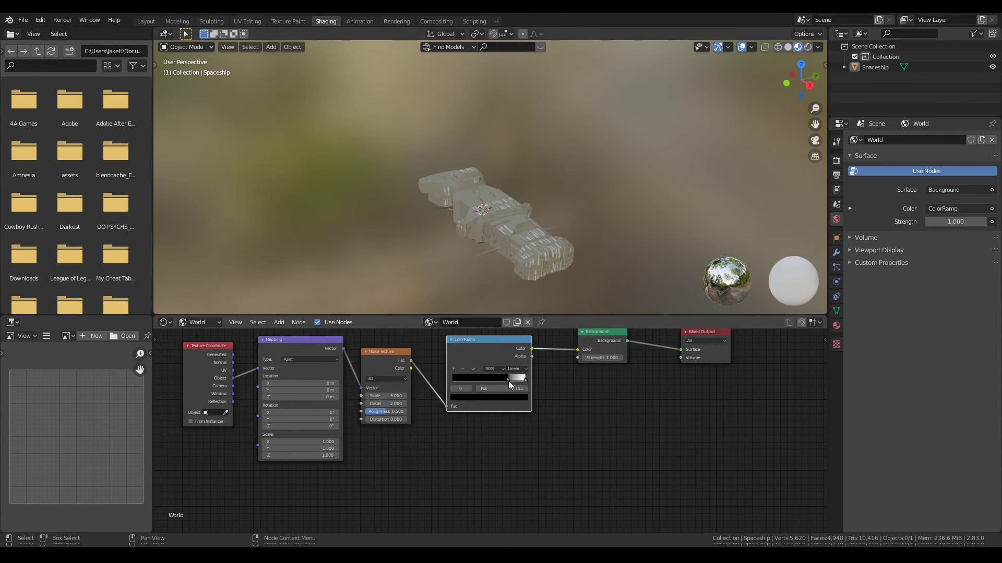
{"action": "left_click", "coordinate": [386, 396]}
{"action": "type", "text": "10"}
{"action": "key", "text": "Return"}
Preview rendered and move the ramp's white stop to about 0.78, then return to Layout.
{"action": "left_click", "coordinate": [808, 46]}
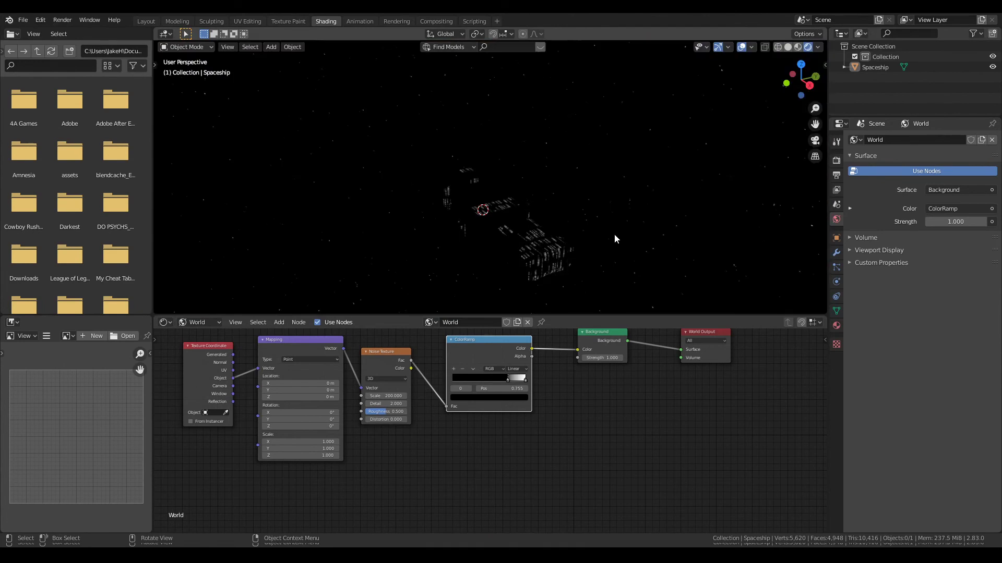
{"action": "middle_click_drag", "start_coordinate": [615, 239], "coordinate": [550, 205]}
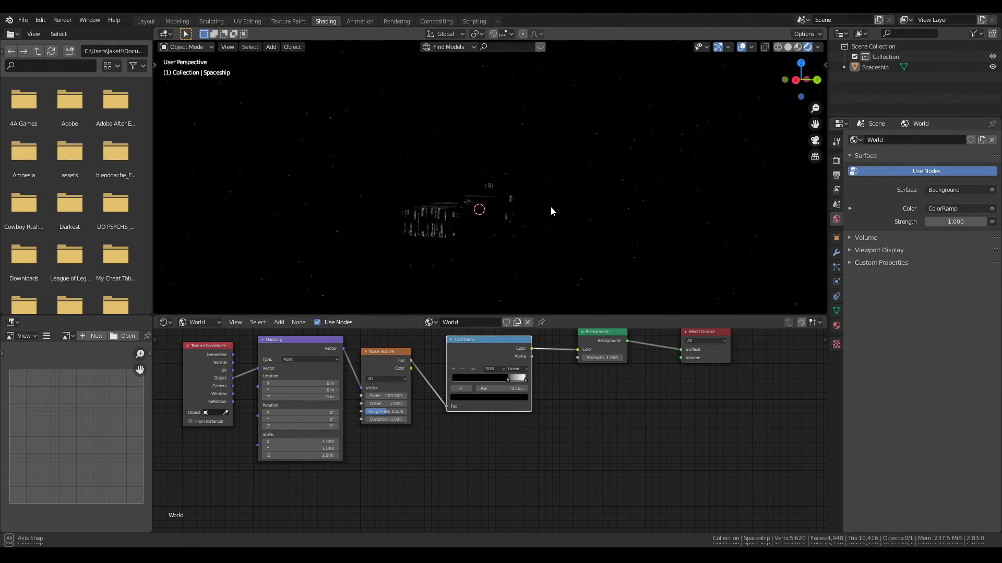
{"action": "left_click_drag", "start_coordinate": [525, 380], "coordinate": [509, 385]}
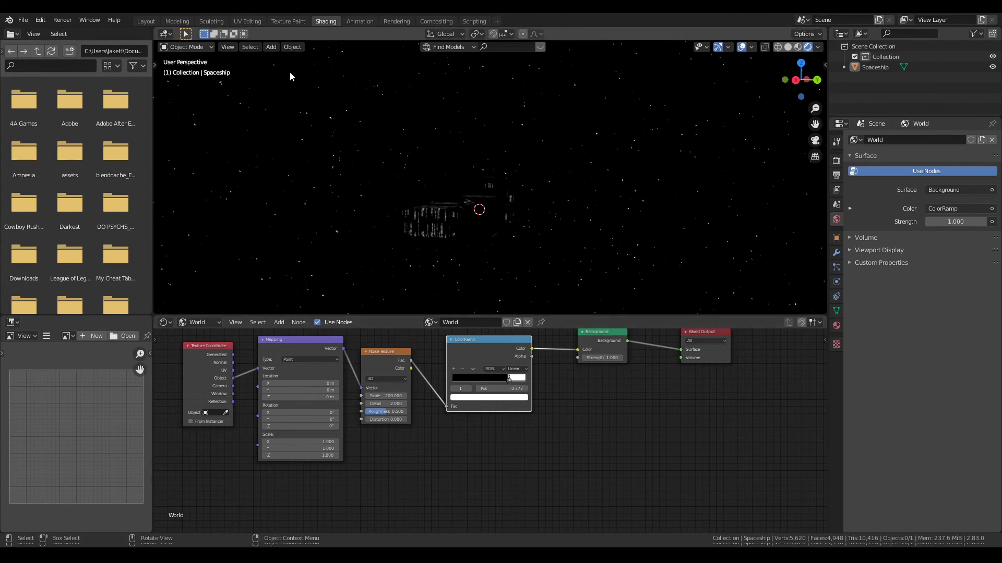
{"action": "left_click", "coordinate": [156, 21]}
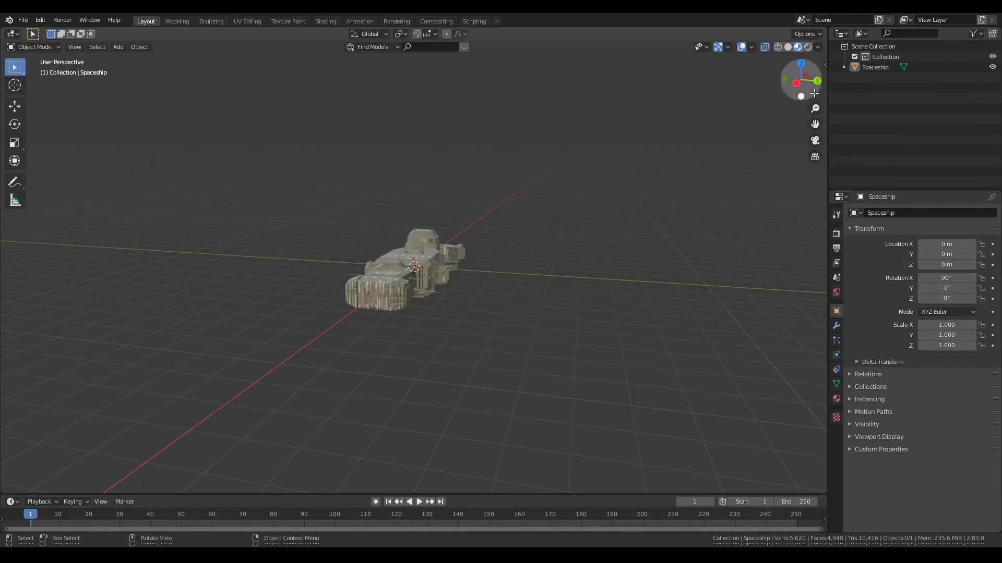
In rendered shading, add a Sun light tilted to -52.1°, -18.4°, -3.9°.
{"action": "left_click", "coordinate": [807, 47]}
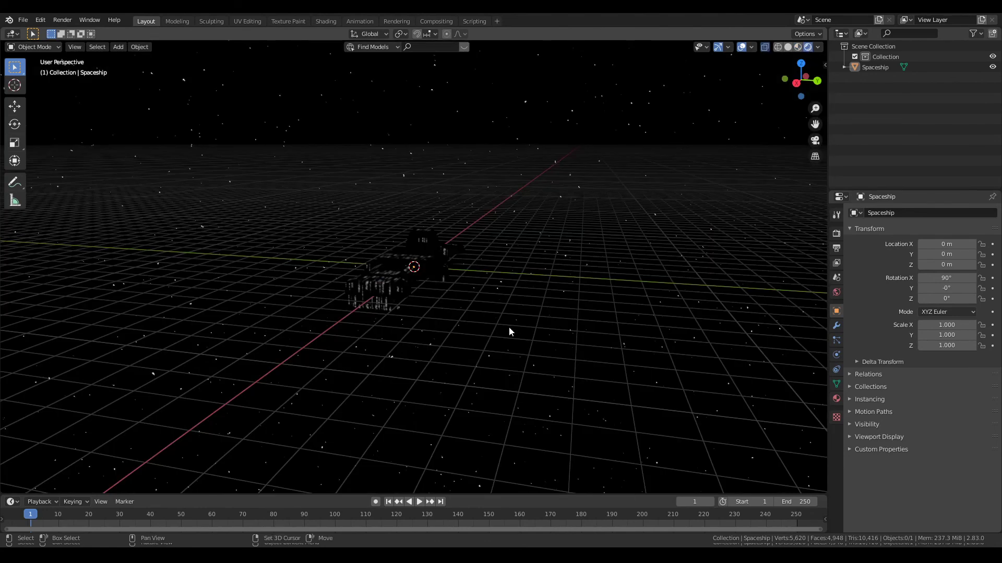
{"action": "key", "text": "shift+a"}
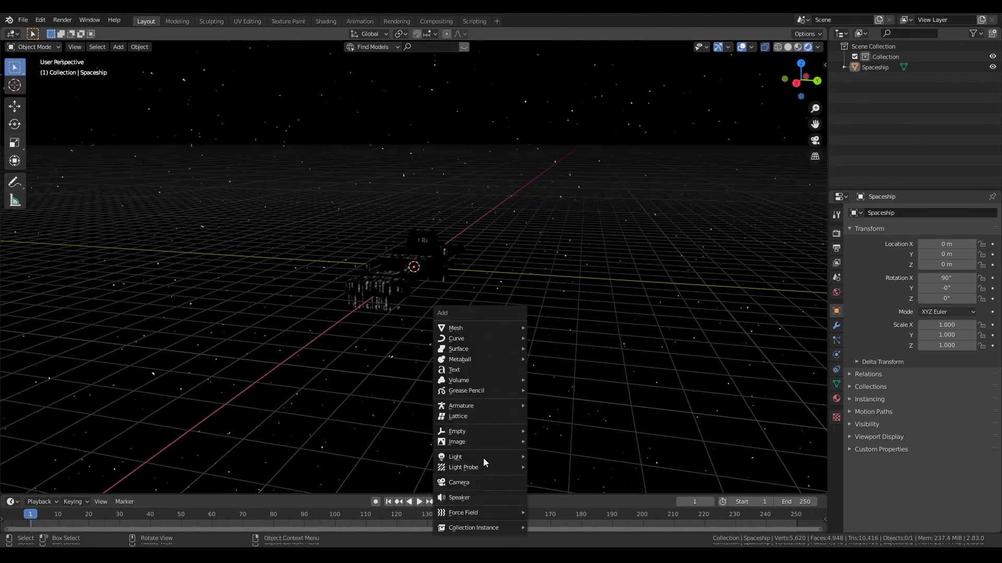
{"action": "mouse_move", "coordinate": [483, 457]}
{"action": "left_click", "coordinate": [552, 468]}
{"action": "key", "text": "r"}
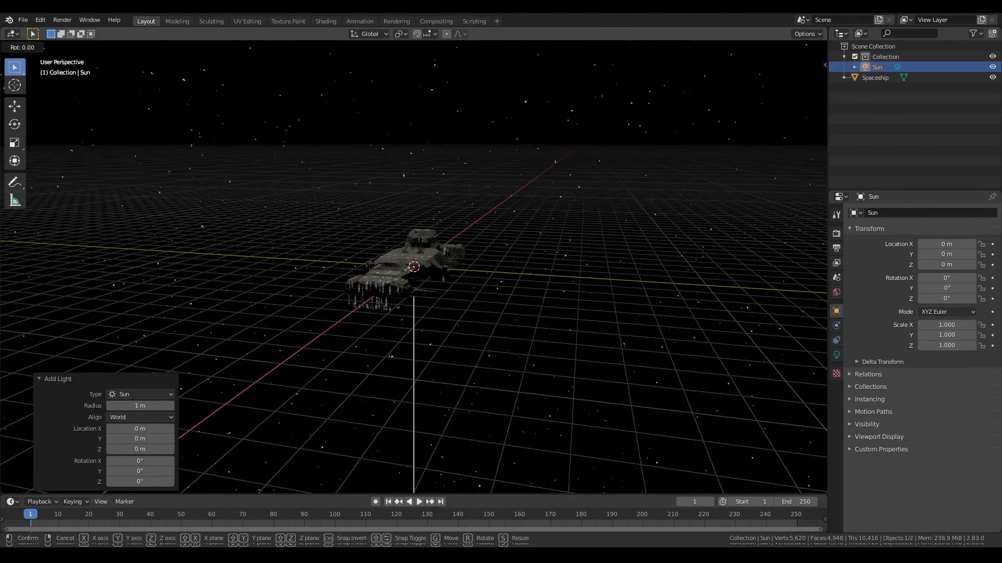
{"action": "left_click", "coordinate": [344, 434]}
Move the Sun 9.4351 m along Y and orbit to view the lit spaceship.
{"action": "key", "text": "g"}
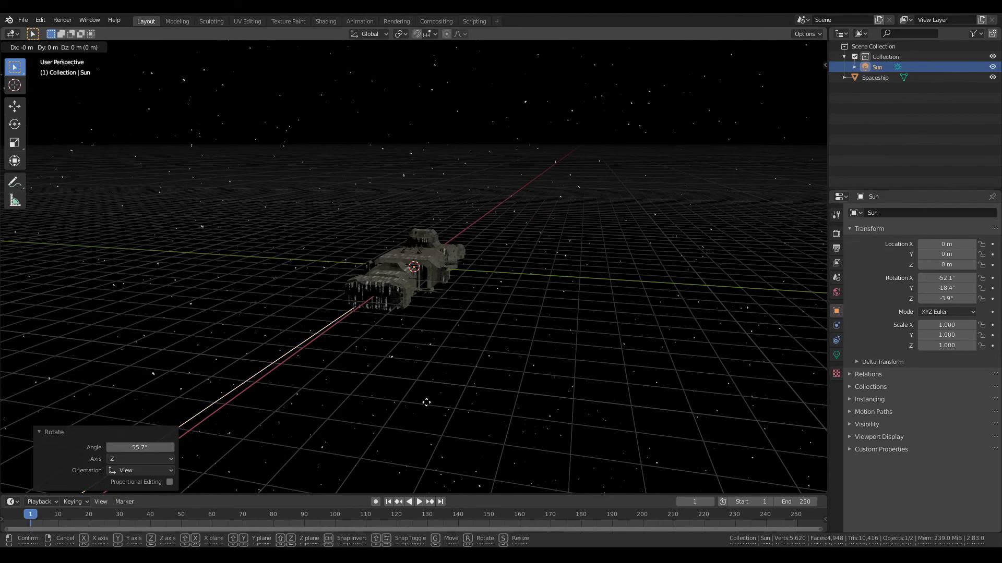
{"action": "key", "text": "y"}
{"action": "left_click", "coordinate": [637, 399]}
{"action": "left_click", "coordinate": [550, 347]}
{"action": "middle_click_drag", "start_coordinate": [549, 342], "coordinate": [54, 342]}
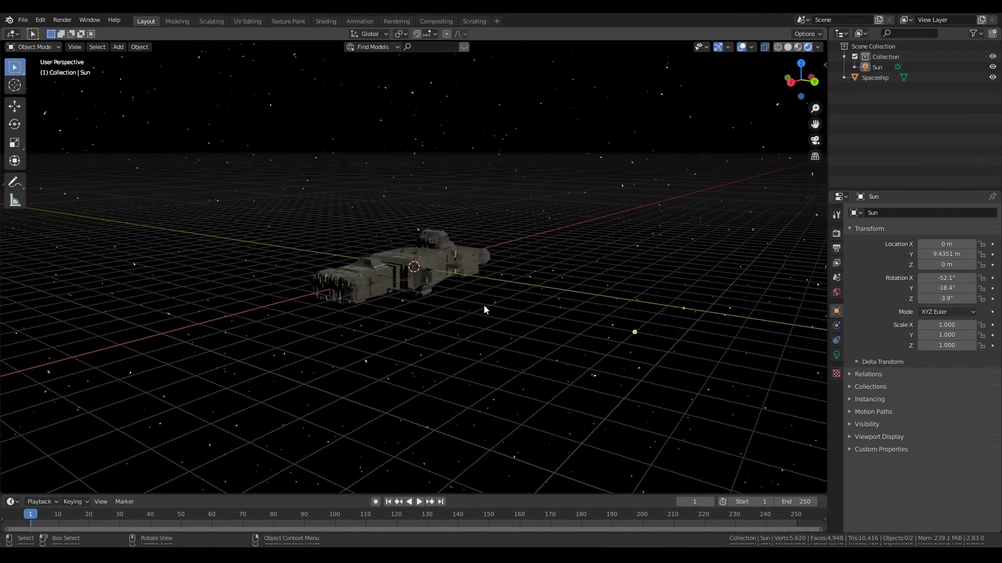